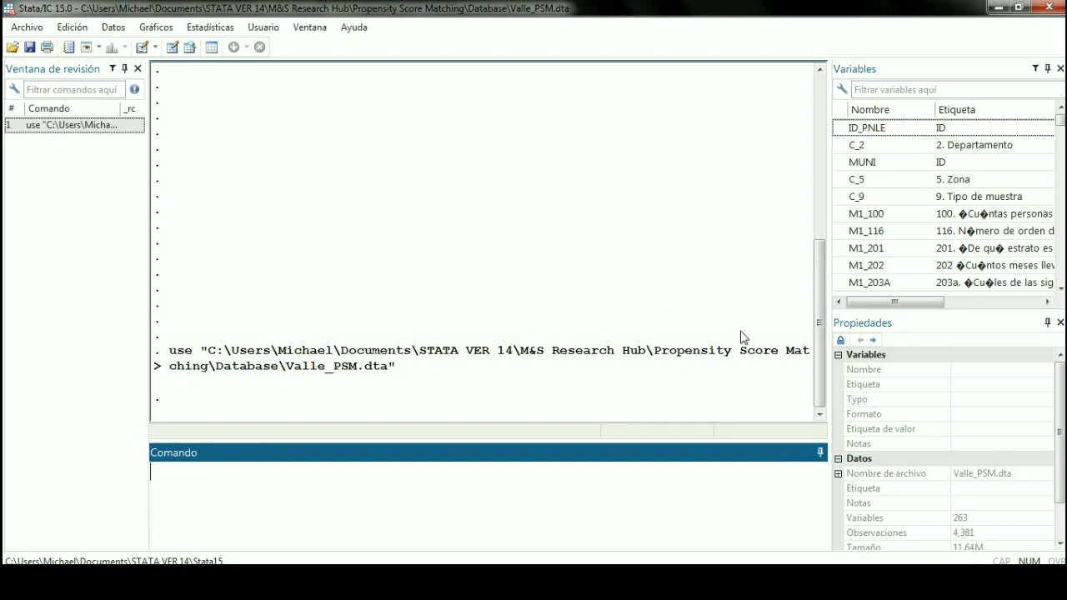
- Widen the variable list and look over the loaded Valle_PSM.dta dataset and its variables
drag(830, 197, 754, 206)
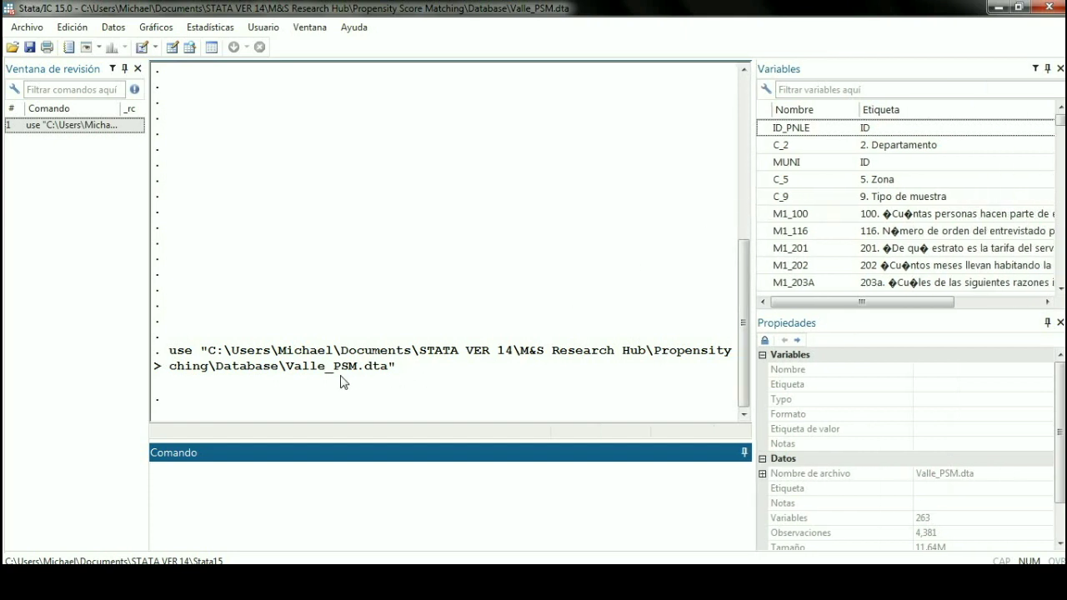
double_click(296, 372)
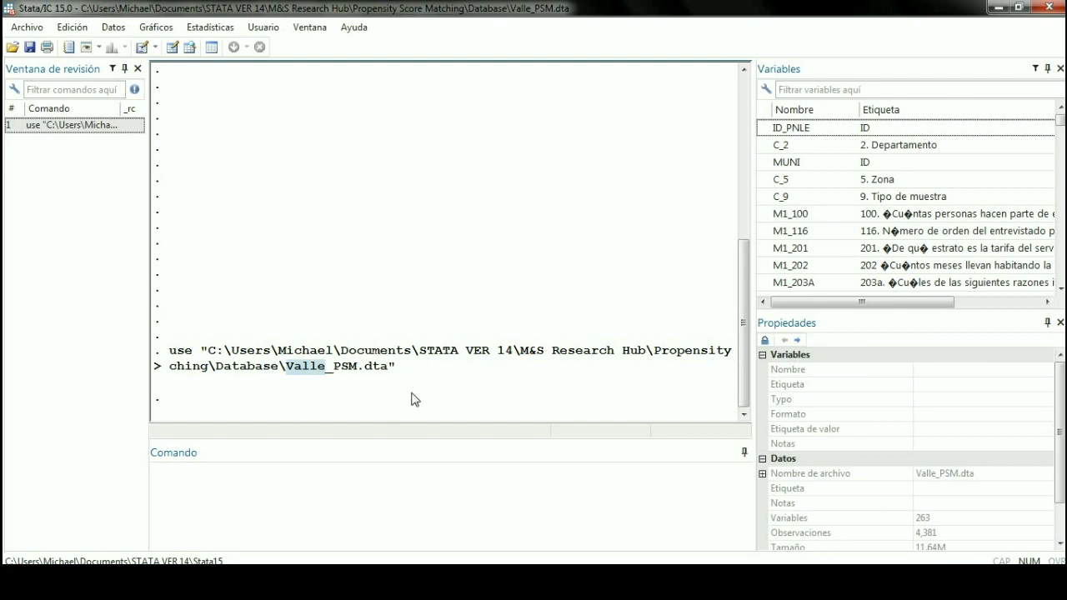
click(472, 379)
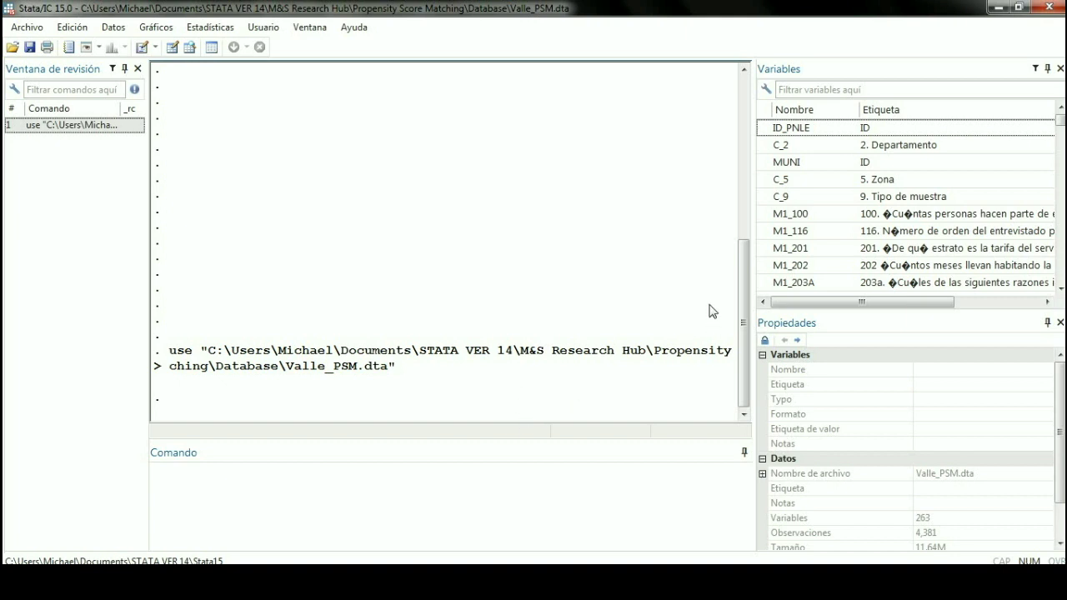
mouse_move(742, 314)
mouse_down()
mouse_move(750, 144)
mouse_move(743, 307)
mouse_up()
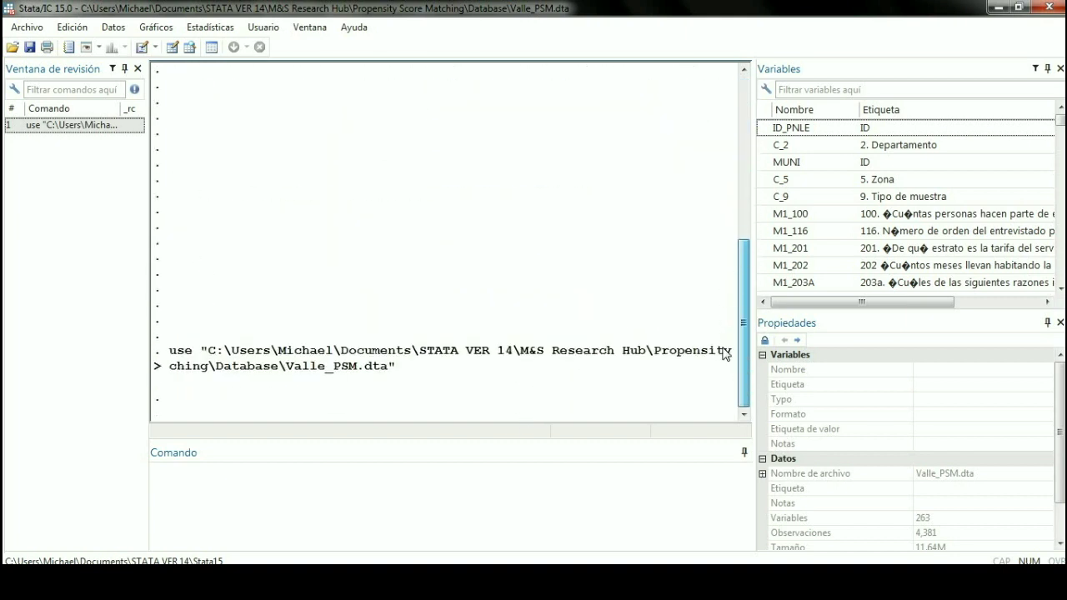
click(612, 307)
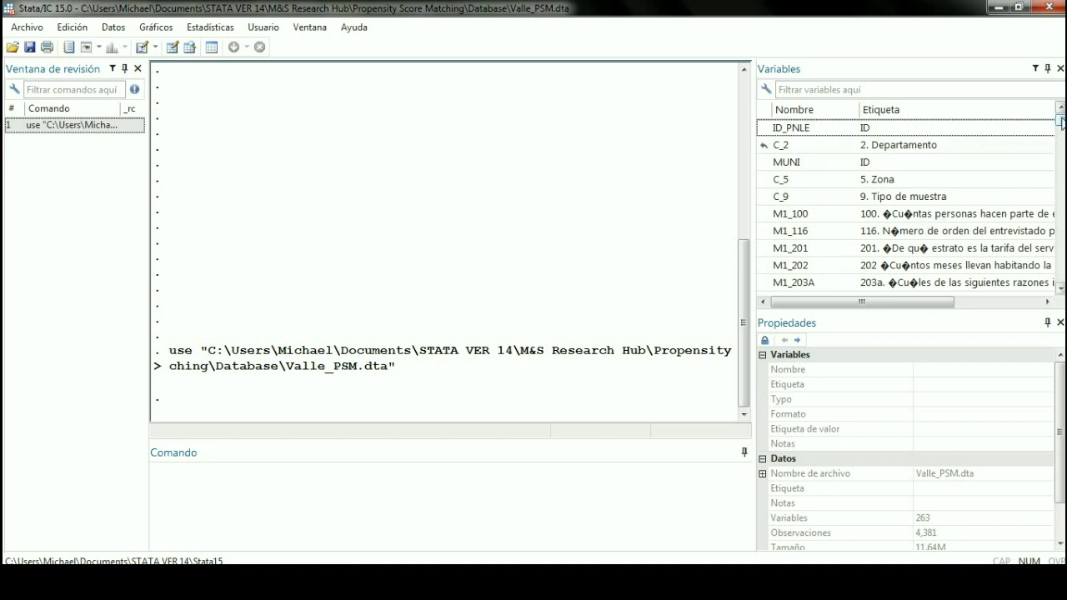
mouse_move(1062, 121)
mouse_down()
mouse_move(1062, 283)
mouse_move(1061, 121)
mouse_up()
- Produce summary statistics for every variable in the dataset with the sum command
click(488, 496)
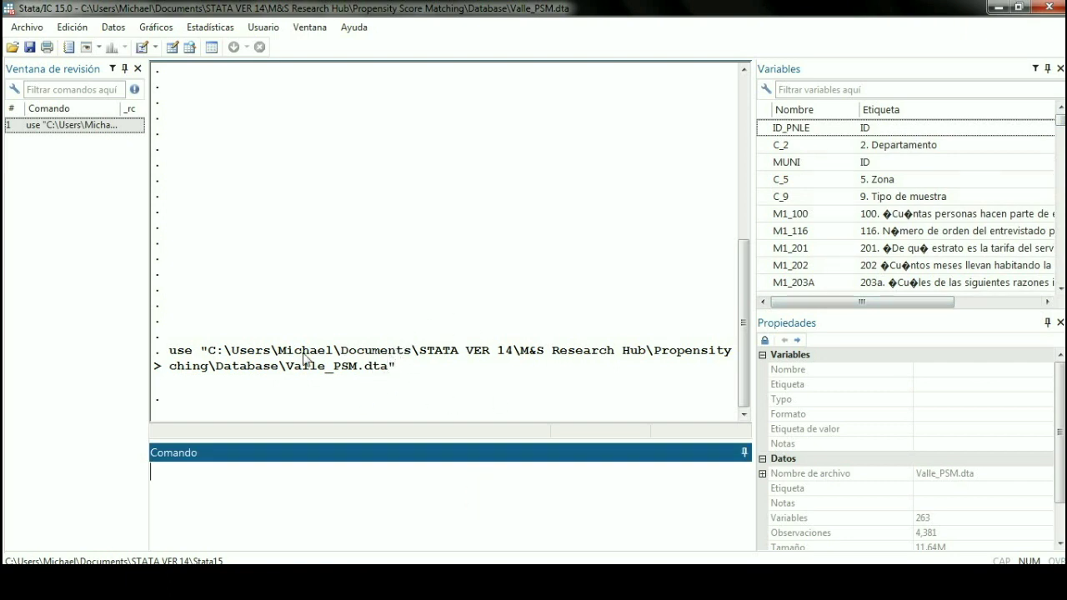
click(546, 461)
text(sum)
key(Return)
- Examine the beginning of the summary table, including the observations of the MUNI variable
scroll(417, 326, up, 3)
scroll(442, 309, up, 20)
scroll(442, 310, up, 20)
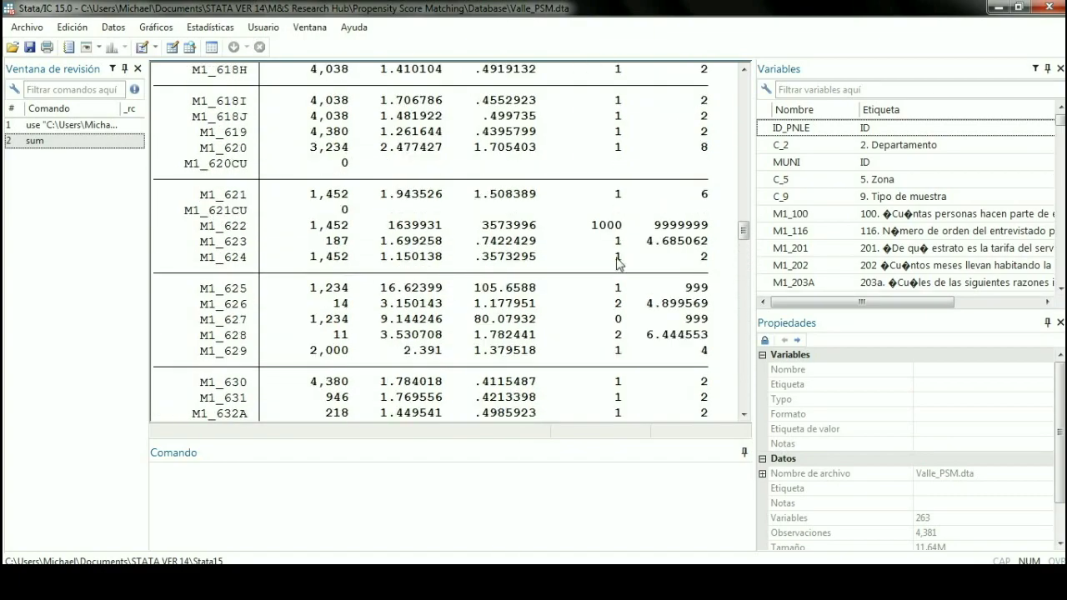
drag(744, 230, 762, 128)
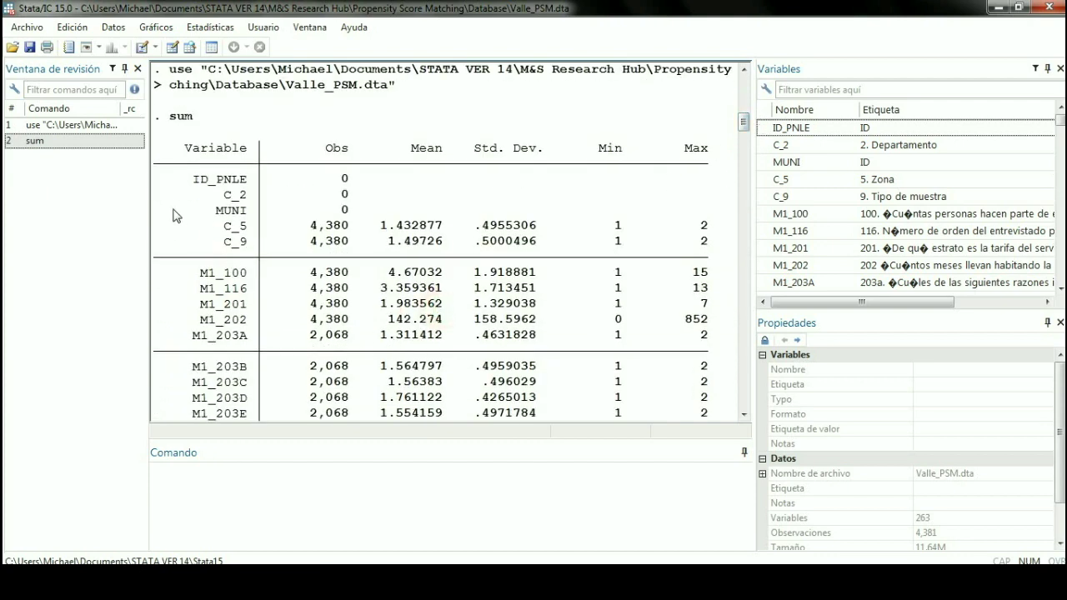
drag(216, 210, 246, 215)
scroll(307, 242, up, 1)
click(317, 131)
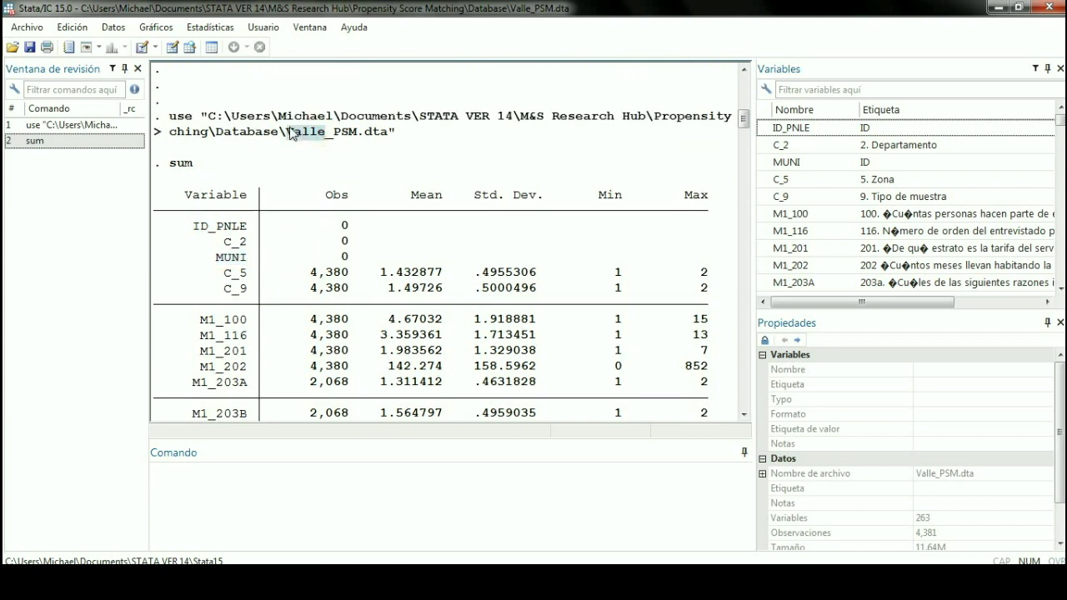
drag(223, 257, 367, 263)
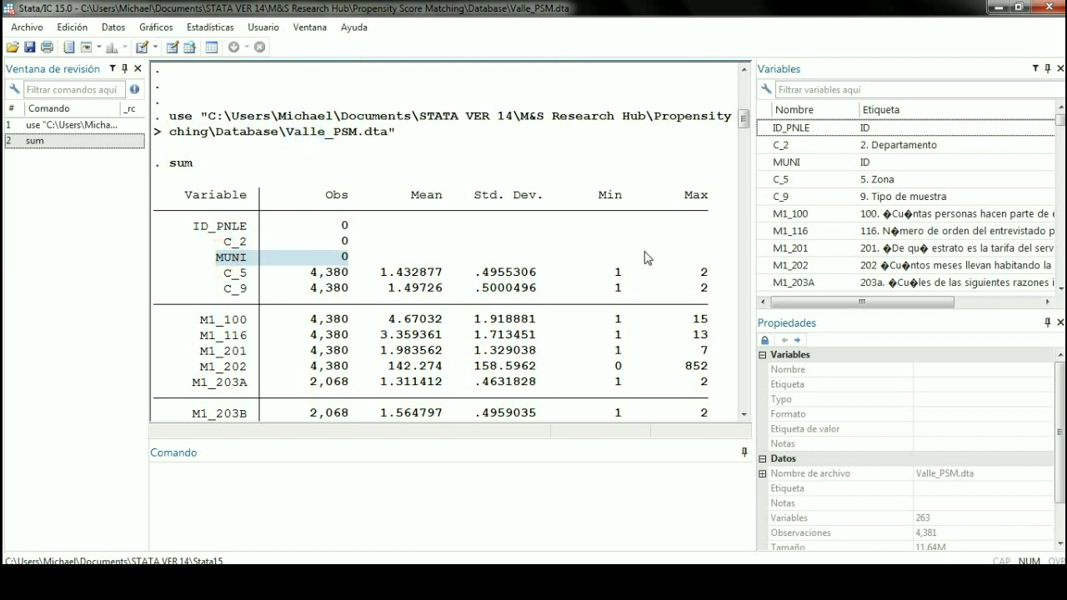
click(258, 280)
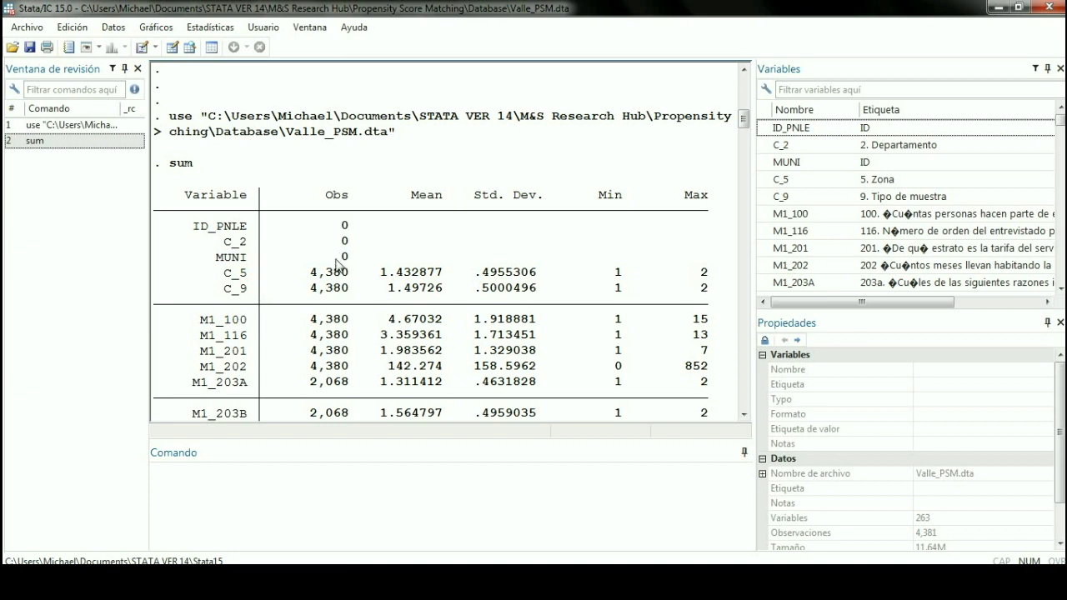
click(259, 241)
scroll(261, 246, down, 1)
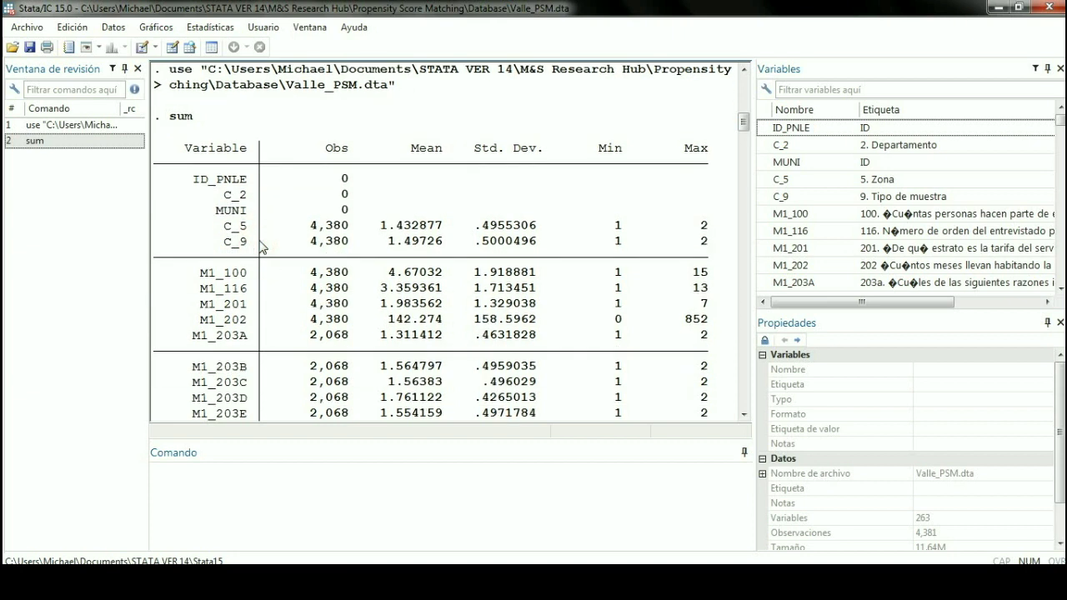
- Enlarge the variable list to read the variables' full labels, then narrow it again to reveal the Max column
click(763, 196)
drag(758, 219, 682, 219)
scroll(863, 227, down, 4)
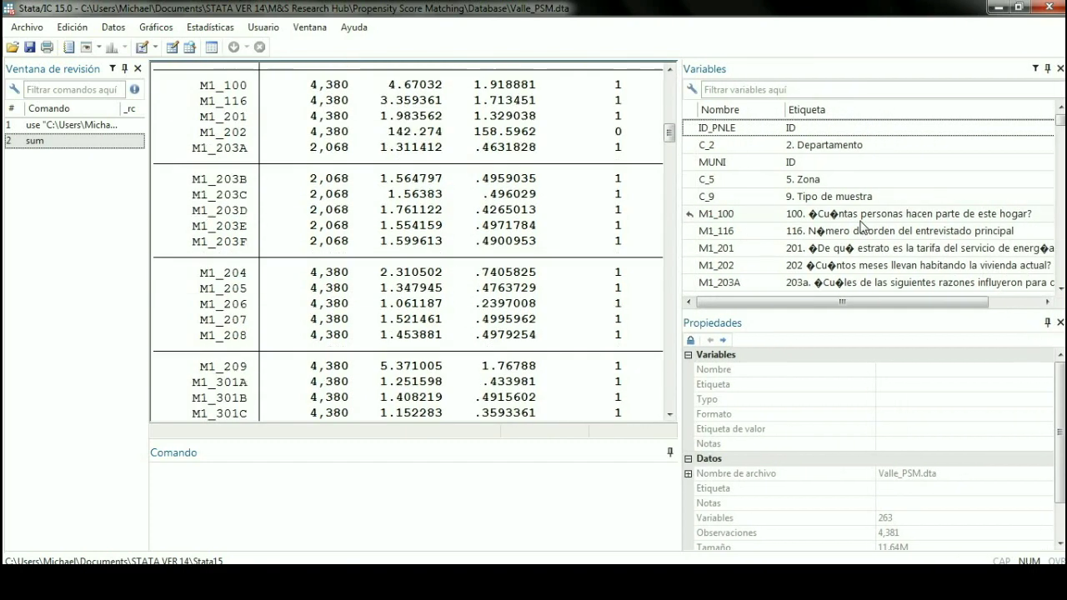
mouse_move(1060, 122)
mouse_down()
mouse_move(1063, 170)
mouse_move(1063, 117)
mouse_up()
drag(682, 230, 833, 236)
click(699, 273)
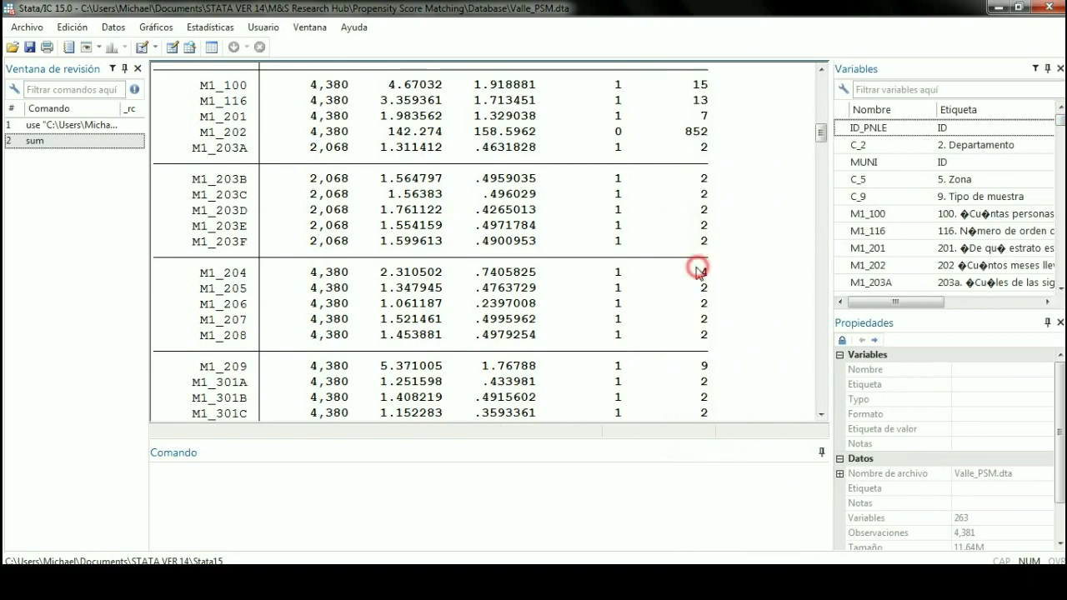
- Review the summary statistics from the first variables through to the end of the table
scroll(679, 324, up, 2)
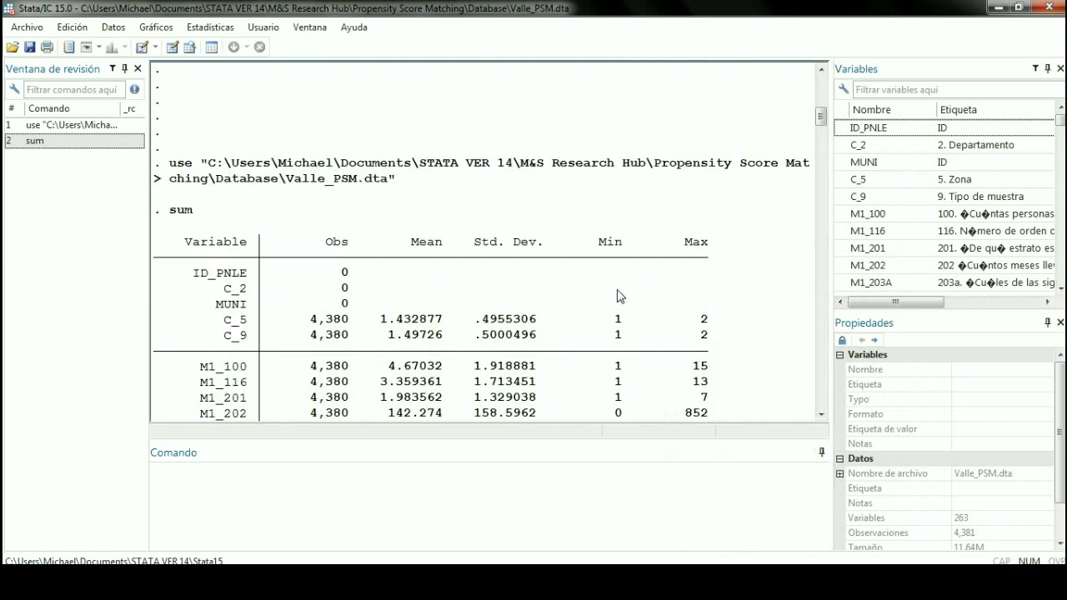
click(507, 195)
scroll(431, 237, down, 3)
scroll(432, 237, down, 8)
scroll(761, 247, up, 3)
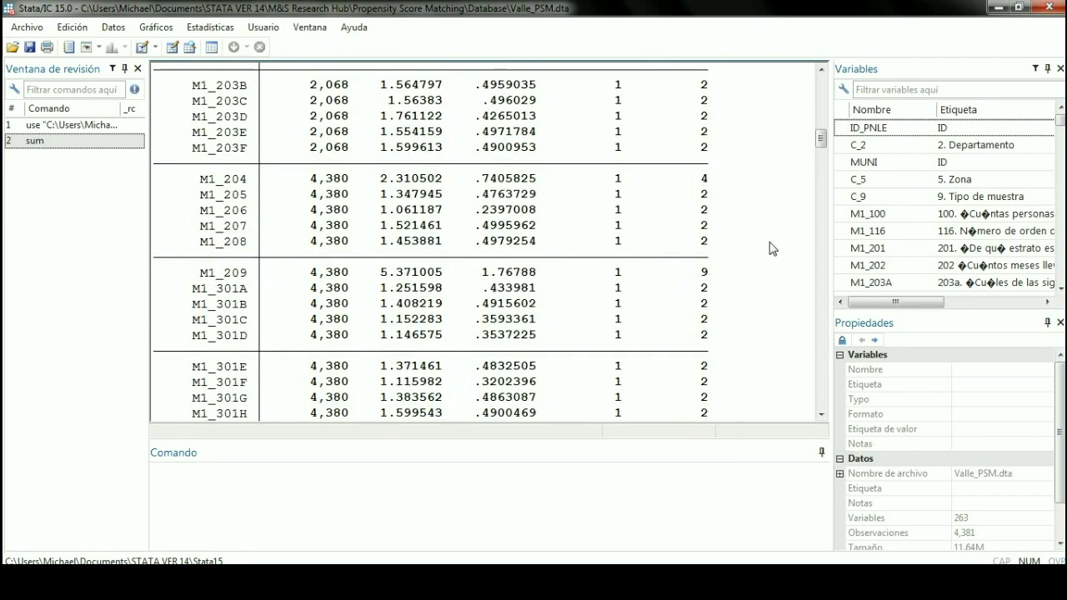
scroll(768, 247, up, 2)
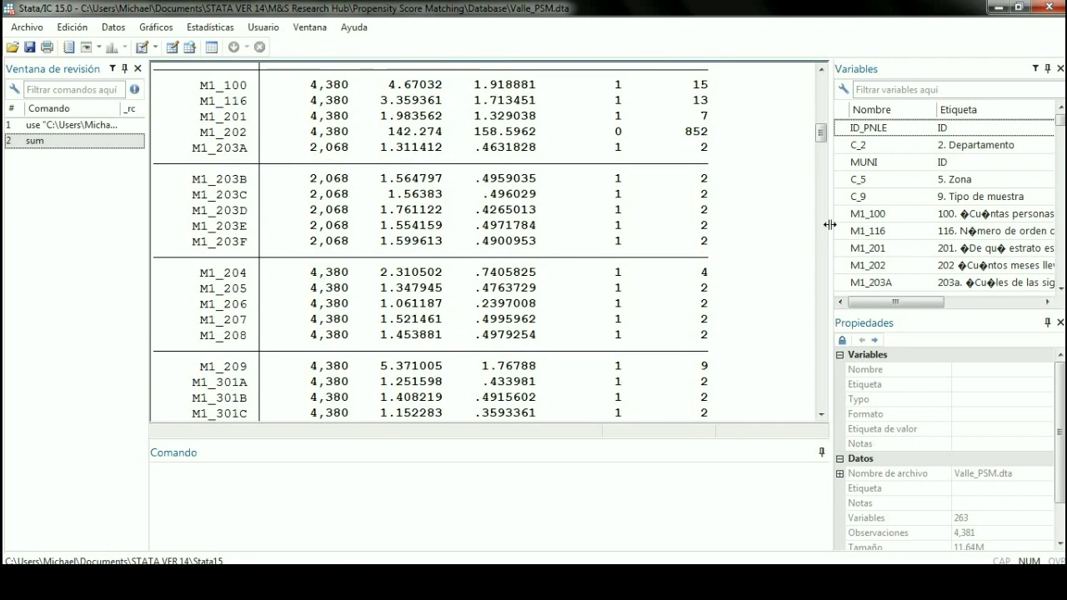
drag(832, 221, 741, 221)
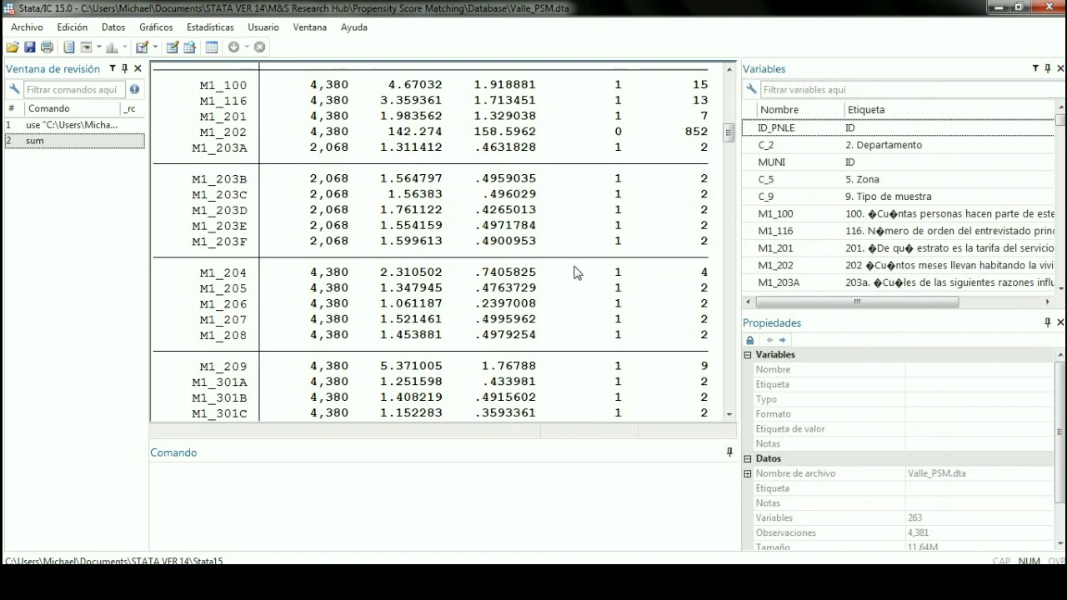
scroll(574, 274, up, 3)
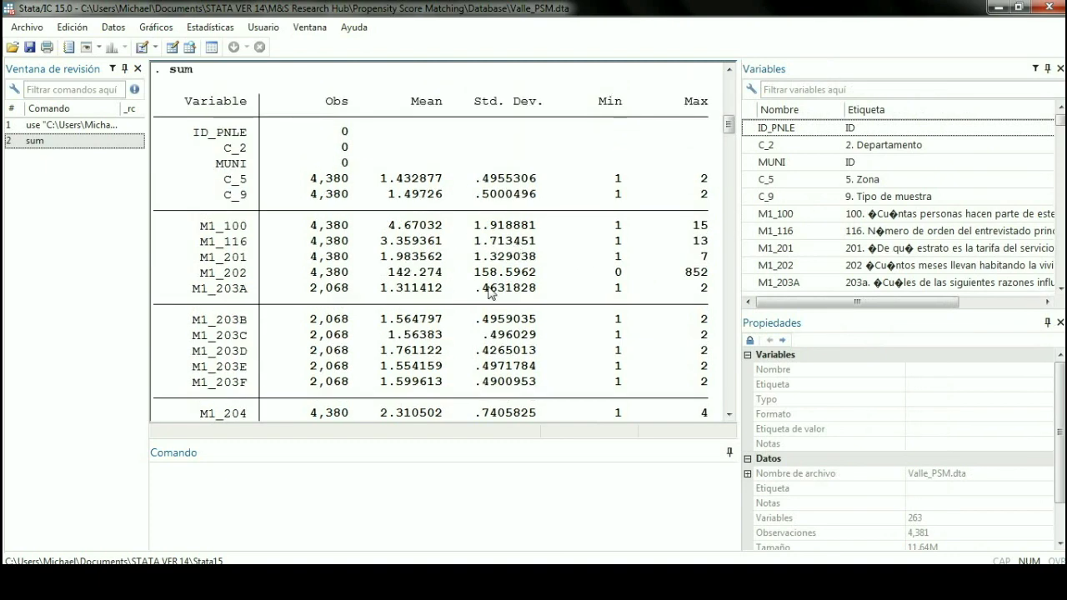
scroll(431, 298, up, 2)
scroll(431, 298, up, 1)
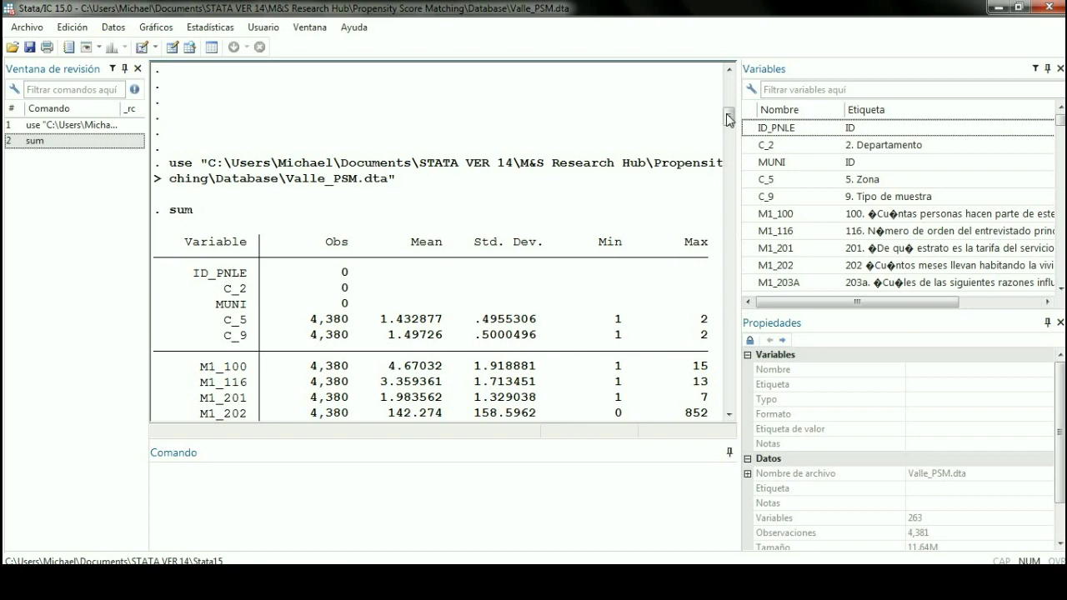
drag(728, 120, 641, 426)
click(491, 486)
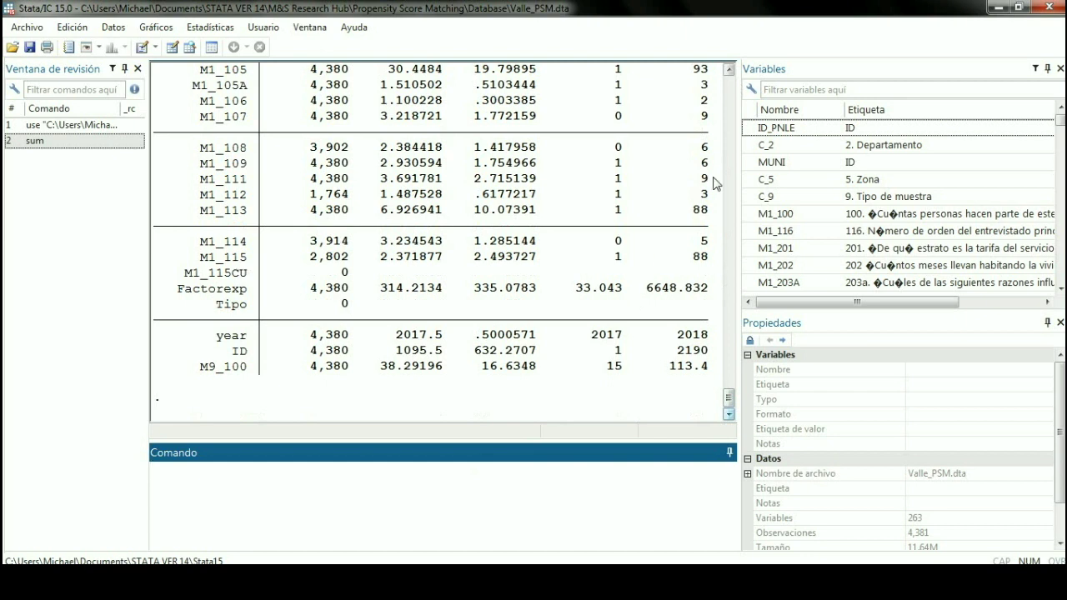
- Filter the variable list by "grupo" to find the group membership variable
click(795, 91)
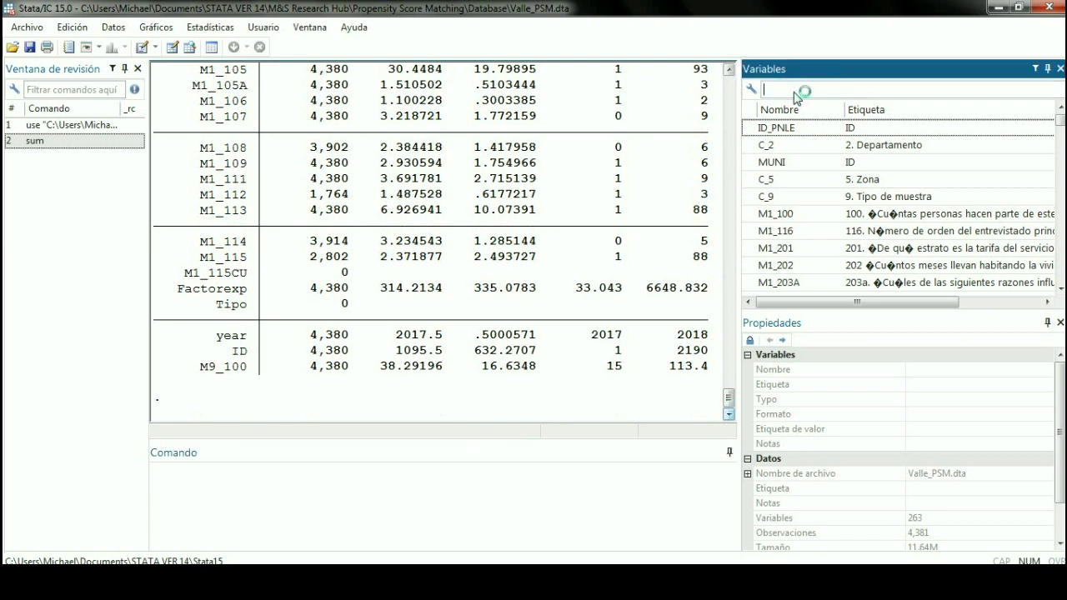
text(gr)
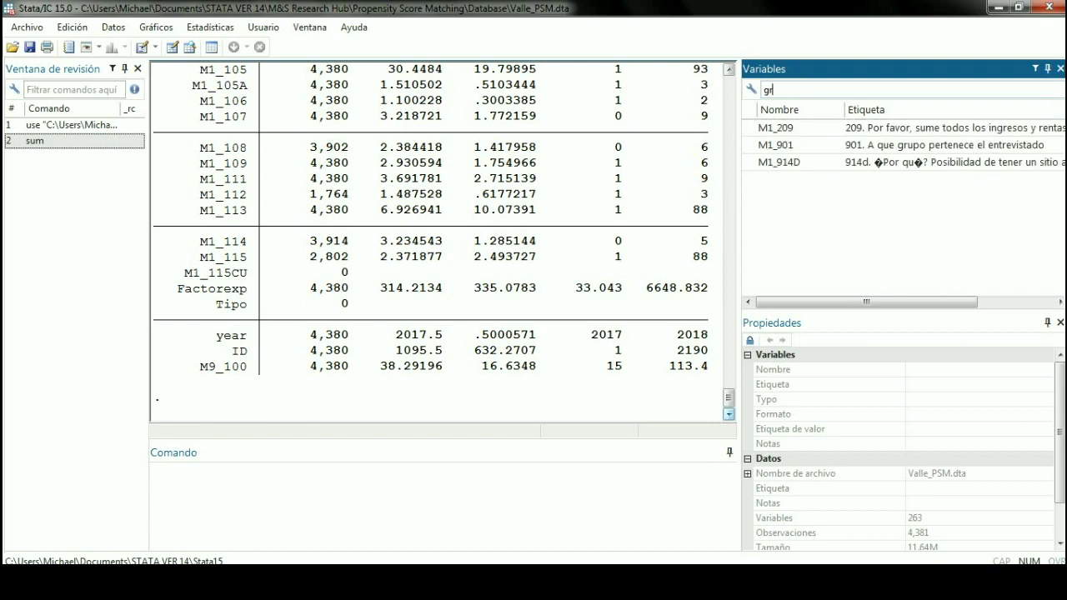
drag(741, 242, 767, 242)
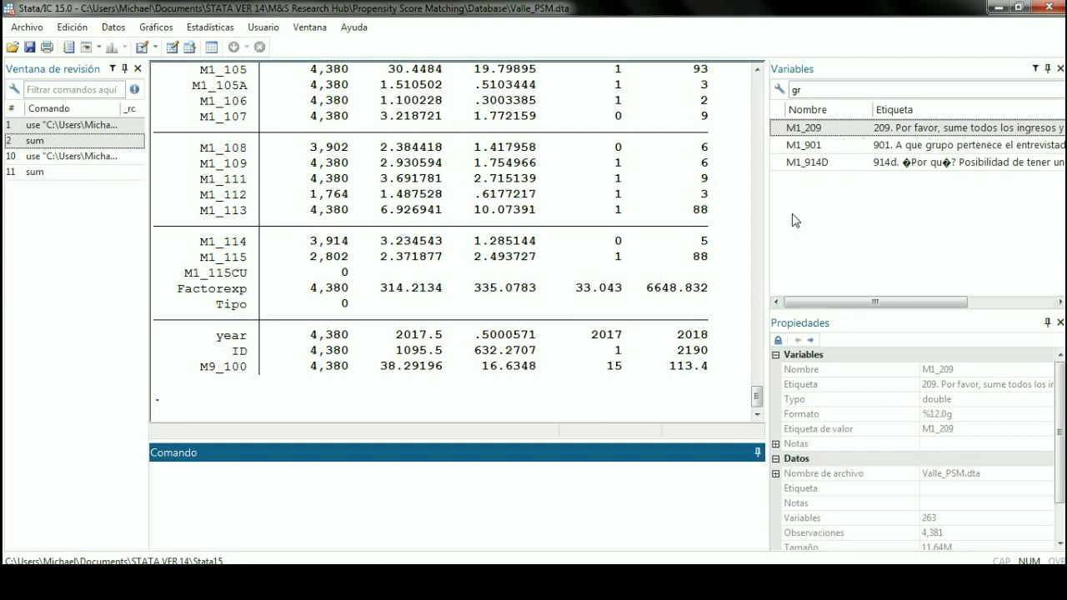
click(818, 89)
text(grupo)
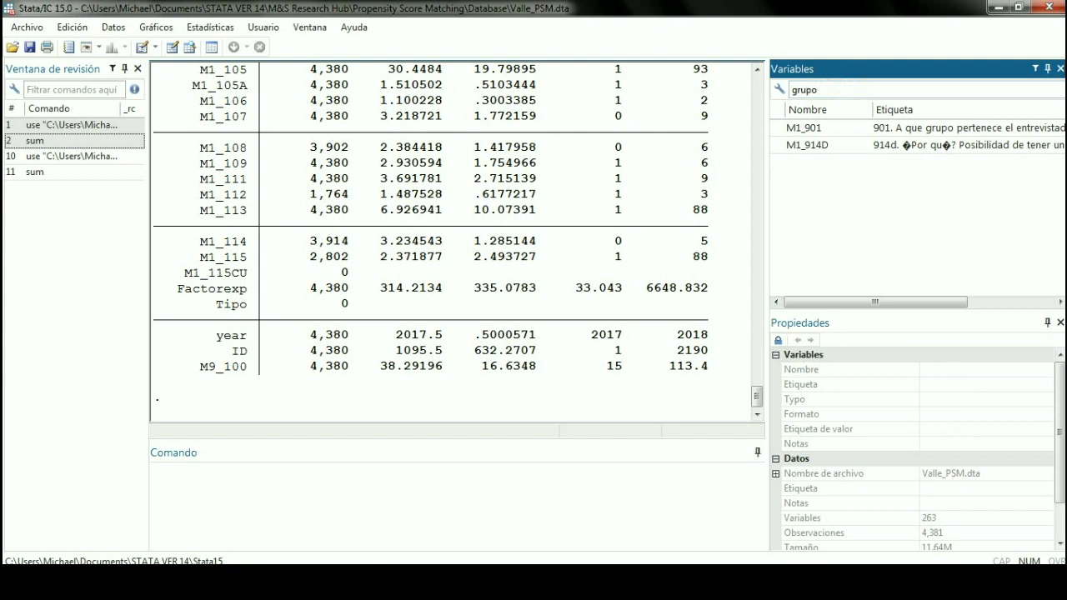
- Tabulate M1_901 with the tab command and check its Control and Treatment categories
double_click(830, 128)
click(366, 507)
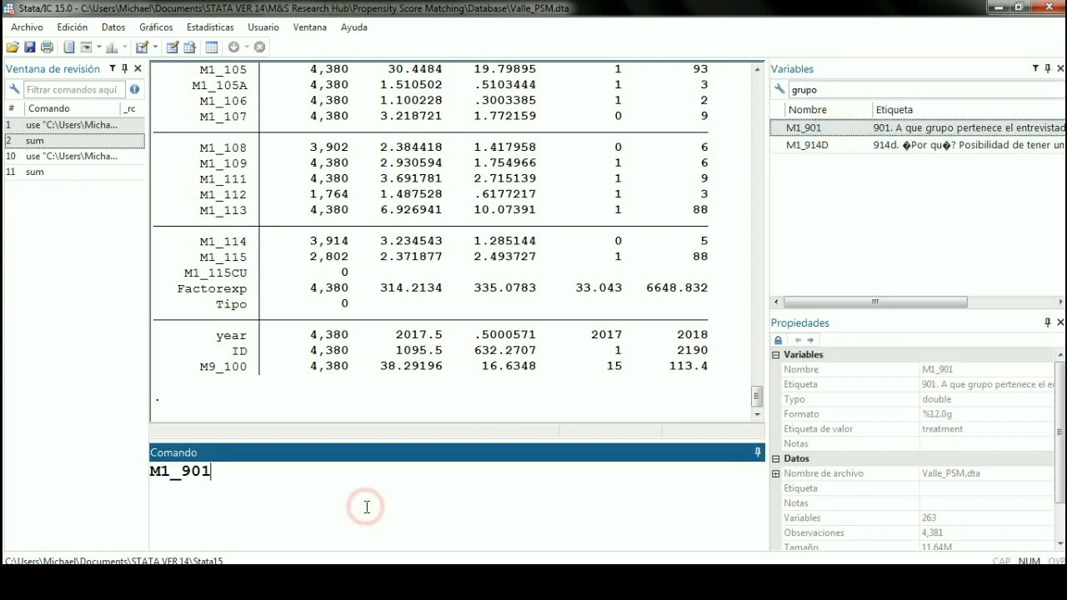
text(tab)
key(Return)
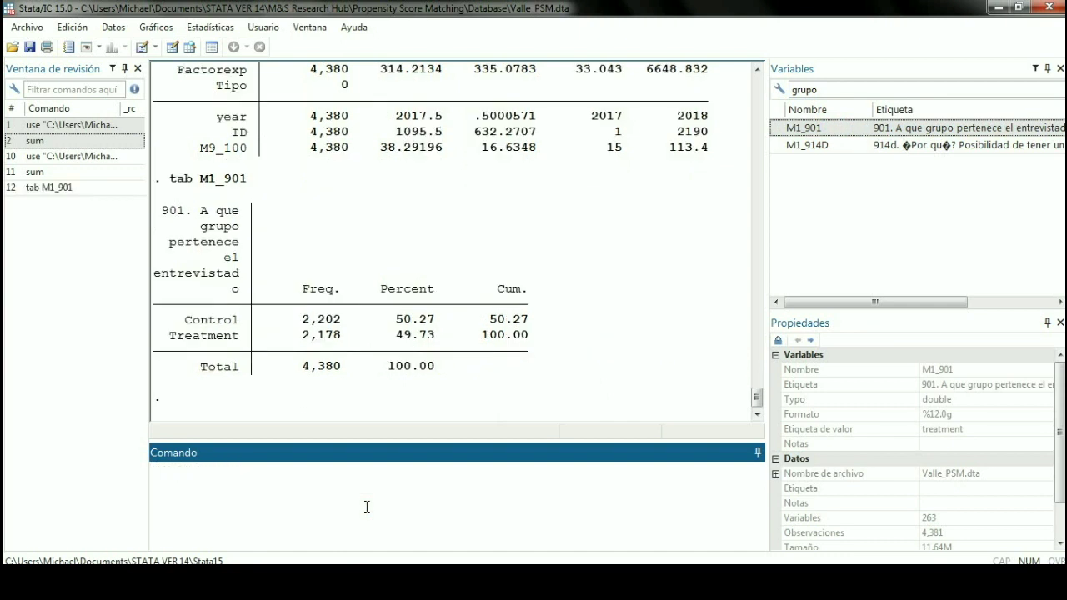
drag(169, 335, 236, 342)
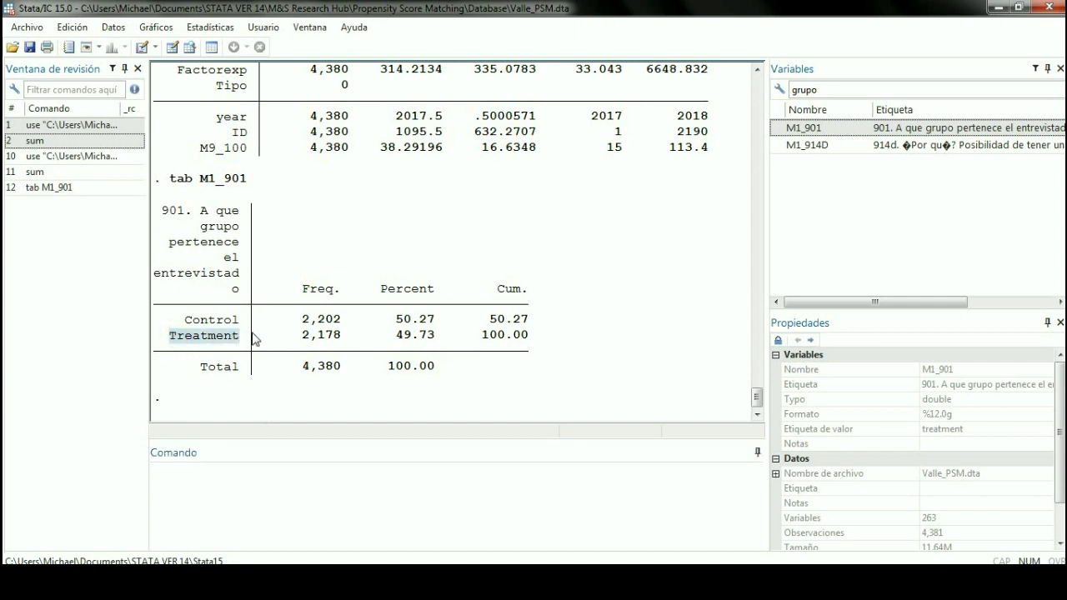
drag(239, 322, 185, 322)
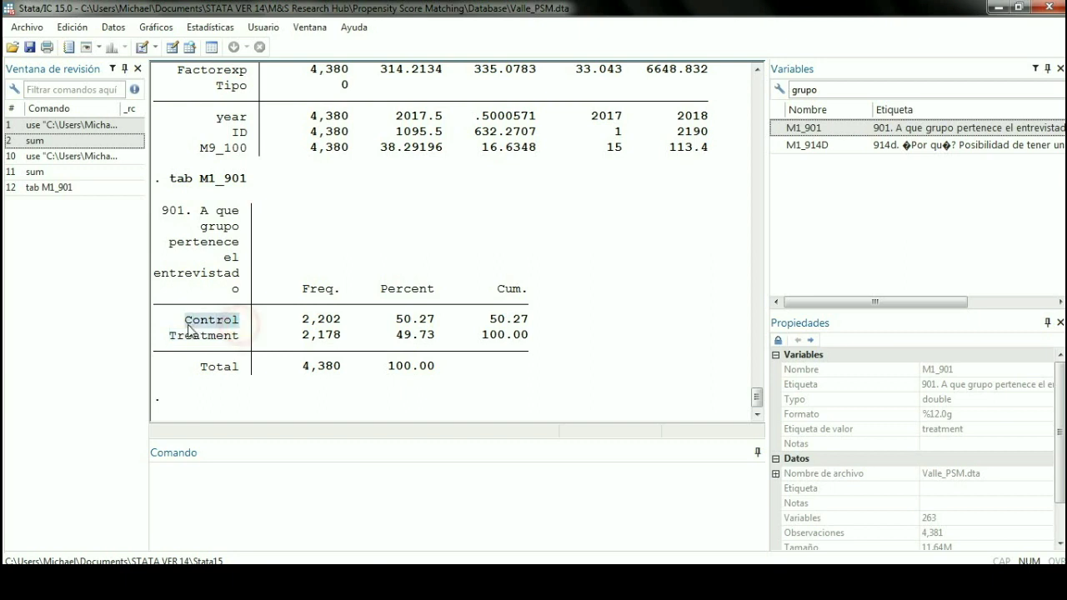
- Tabulate M1_901 again with the nolabel option and examine the numeric codes of its two groups
drag(171, 178, 247, 180)
key(ctrl+c)
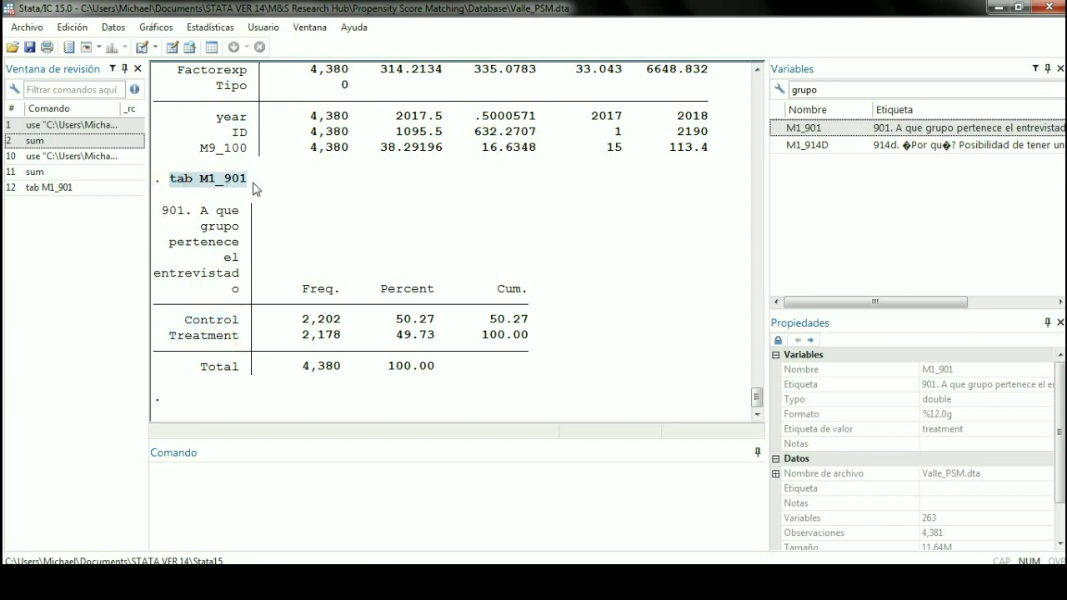
click(390, 483)
key(ctrl+v)
text(, nolabel)
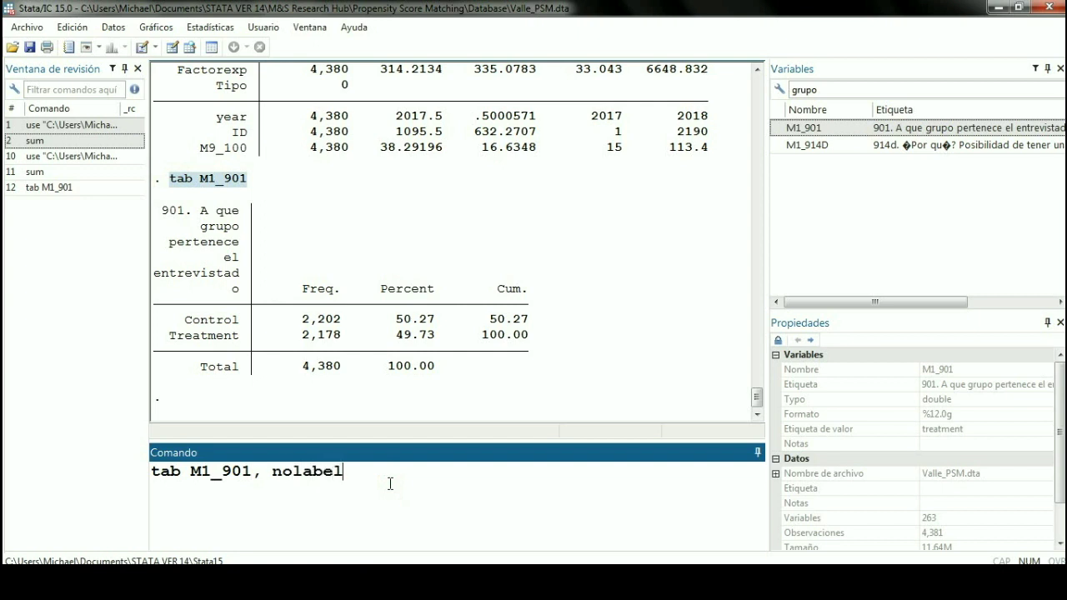
key(Return)
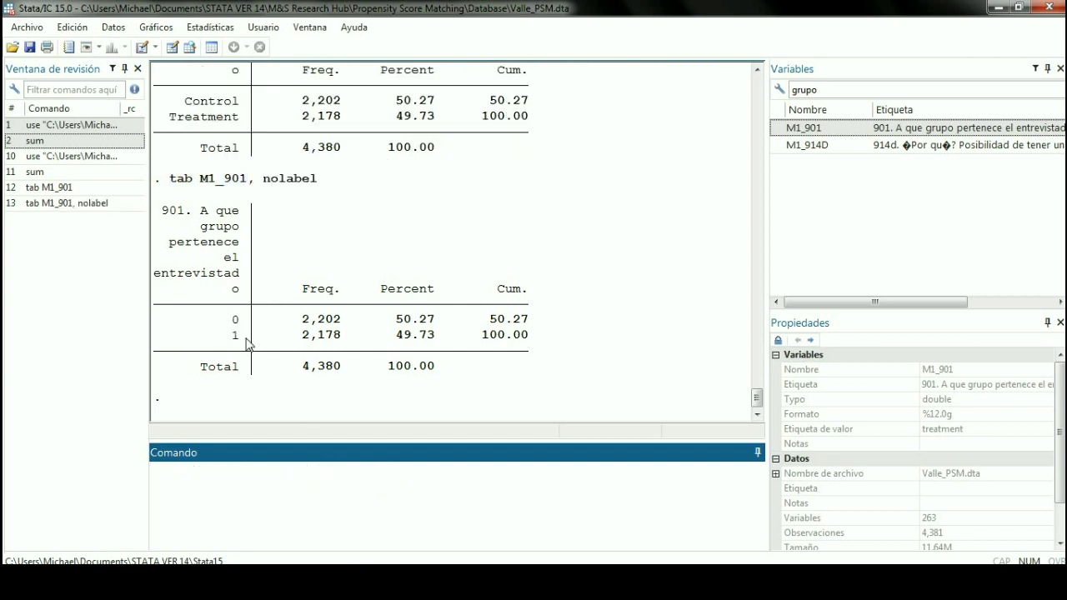
drag(235, 326, 612, 338)
click(538, 360)
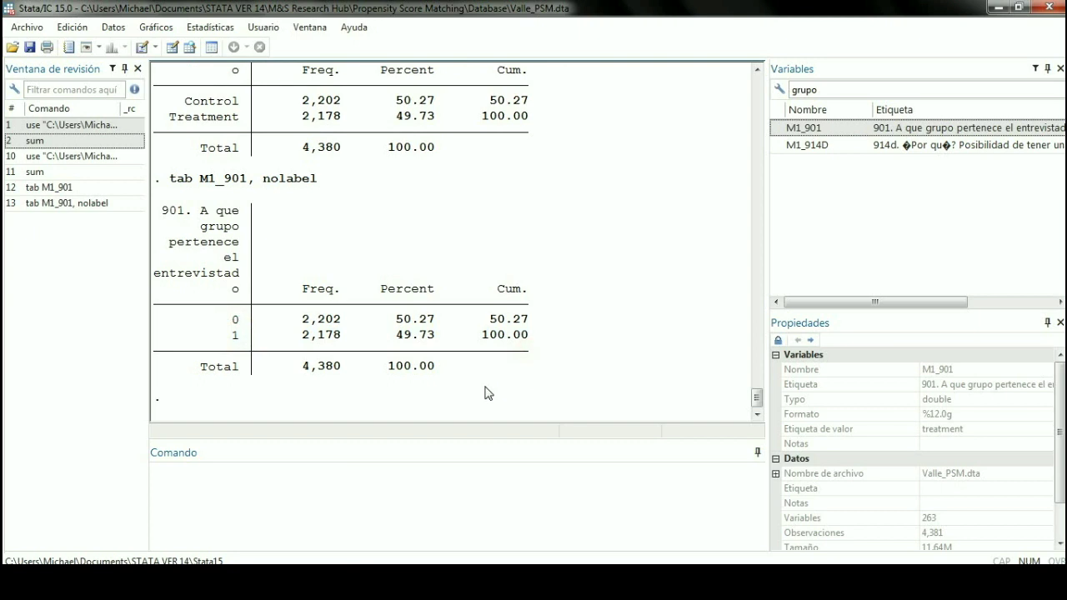
- Rename the variable M1_901 to T with the rename command
click(512, 477)
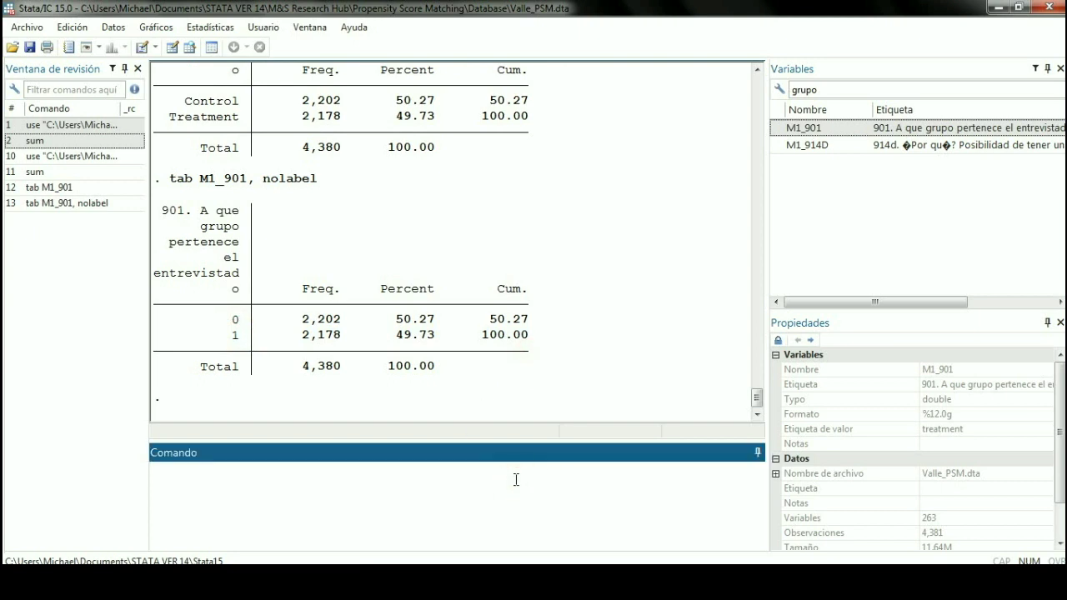
text(rename)
double_click(809, 129)
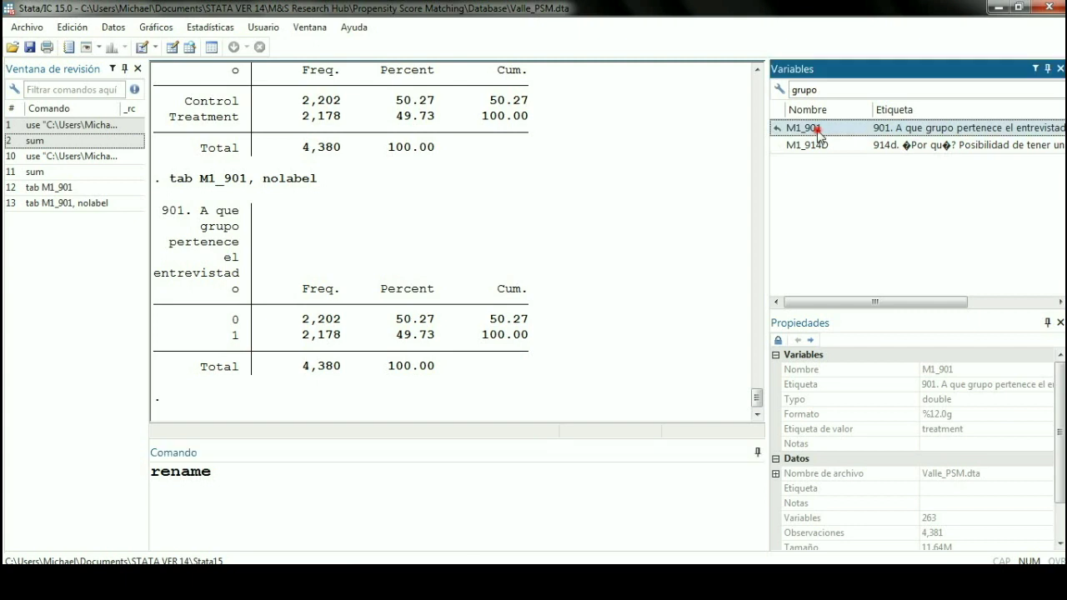
click(508, 517)
text(T)
key(Return)
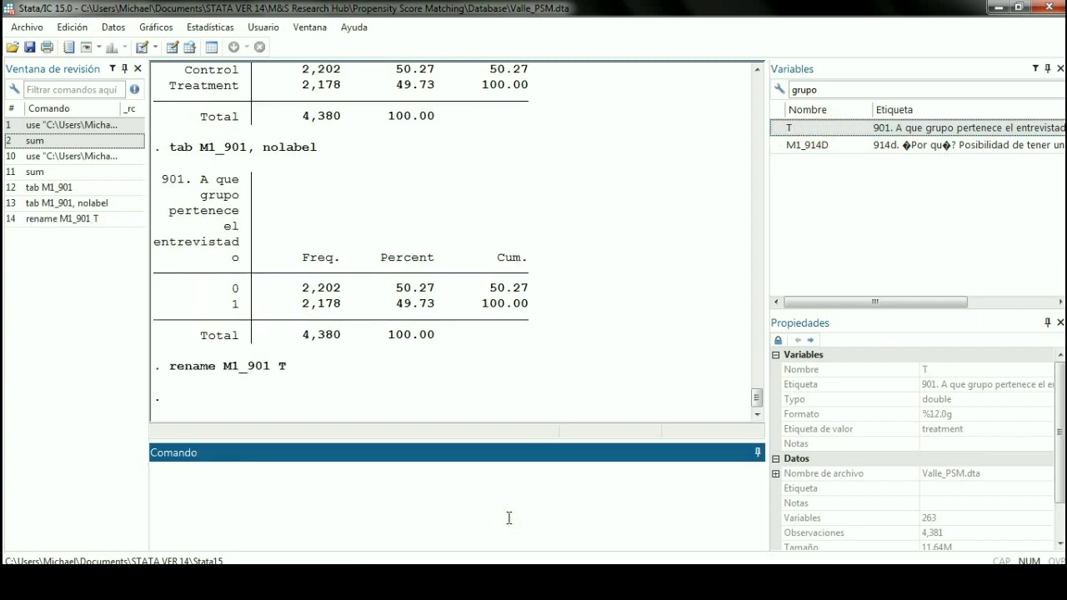
- Summarize the renamed treatment variable T with the sum command
click(587, 328)
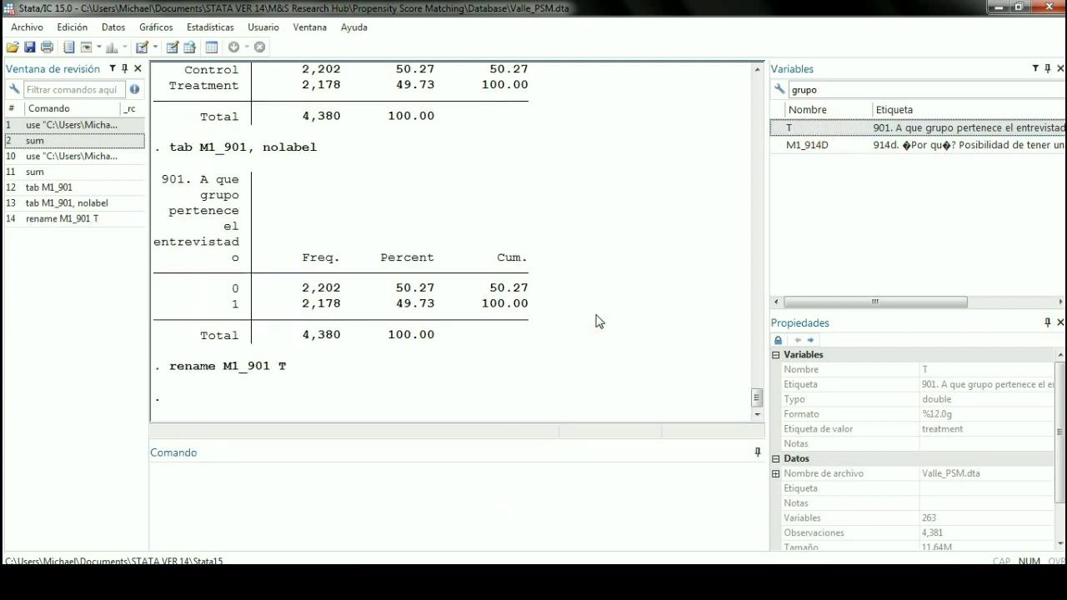
click(382, 498)
text(sum T)
key(Return)
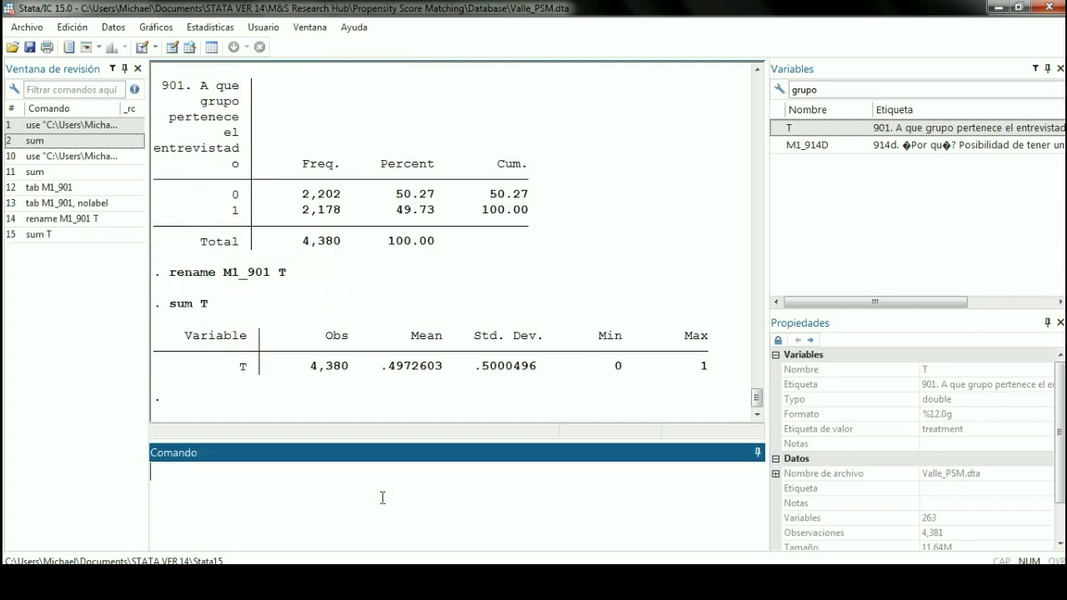
- Examine the observation count, mean, minimum and maximum of T in its summary table
click(494, 288)
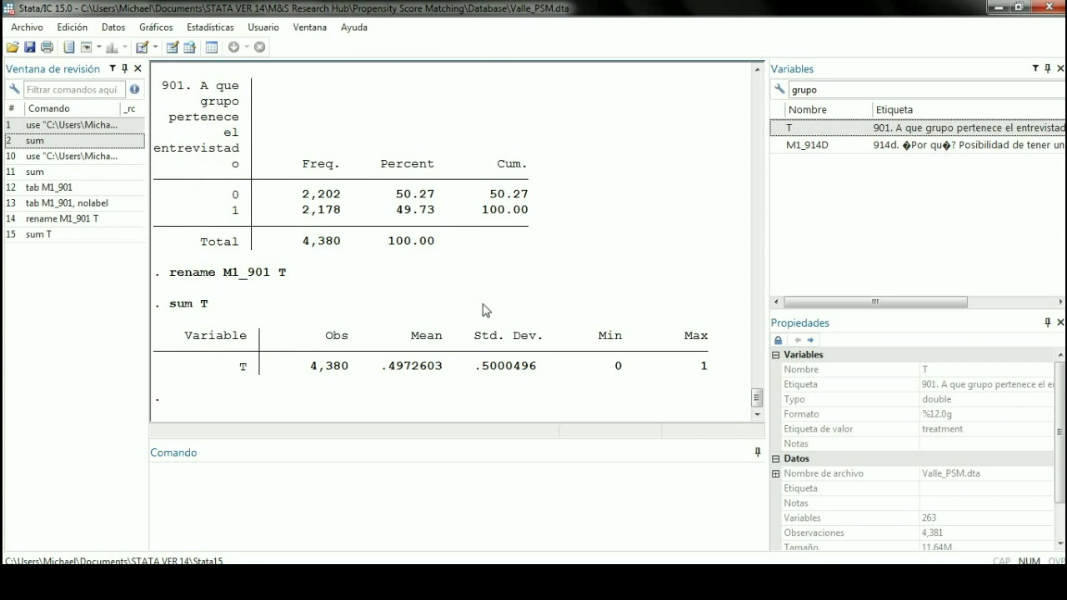
click(483, 306)
drag(357, 371, 316, 381)
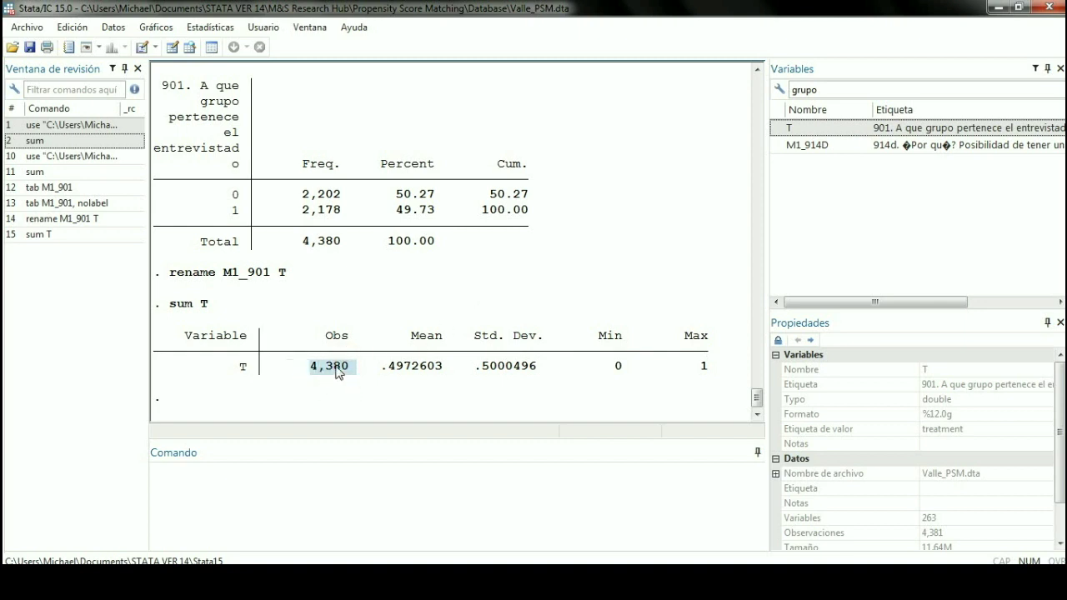
click(345, 367)
click(572, 372)
drag(447, 367, 389, 367)
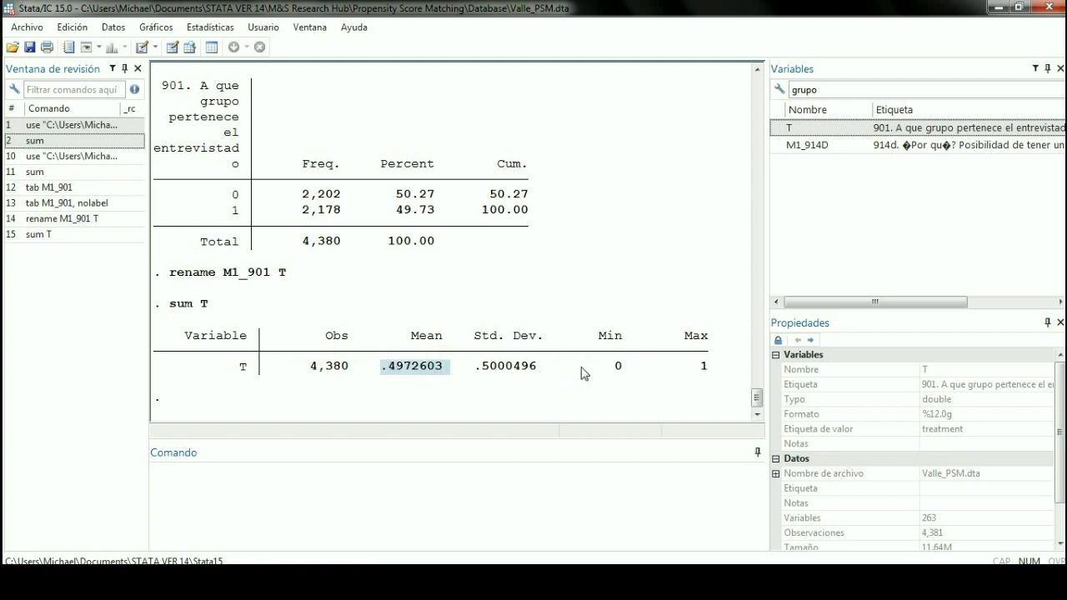
double_click(617, 367)
click(704, 367)
click(671, 379)
double_click(618, 367)
click(600, 376)
click(451, 375)
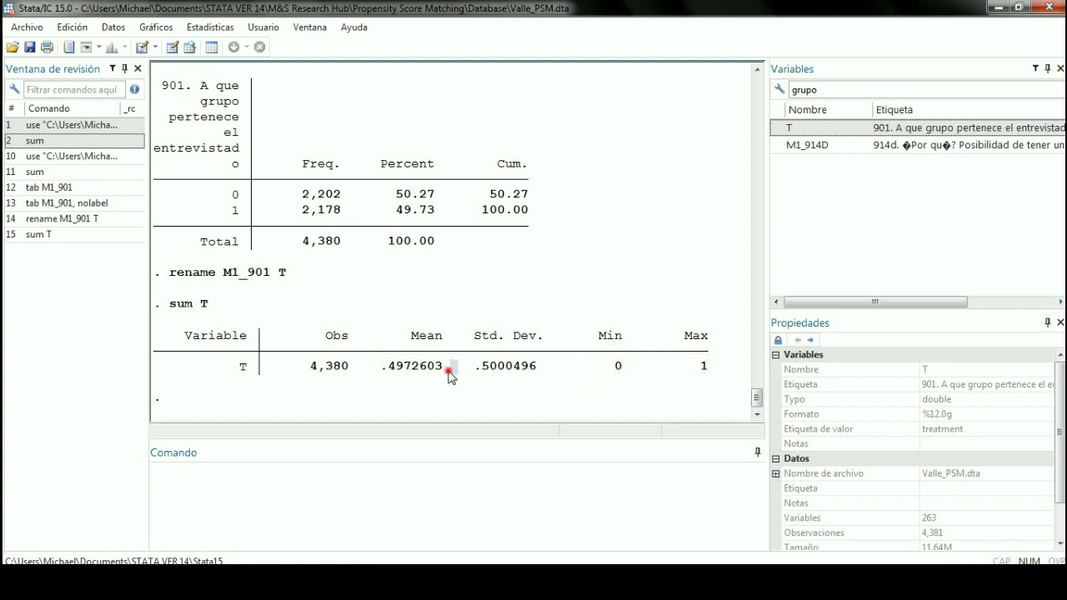
drag(450, 375, 371, 370)
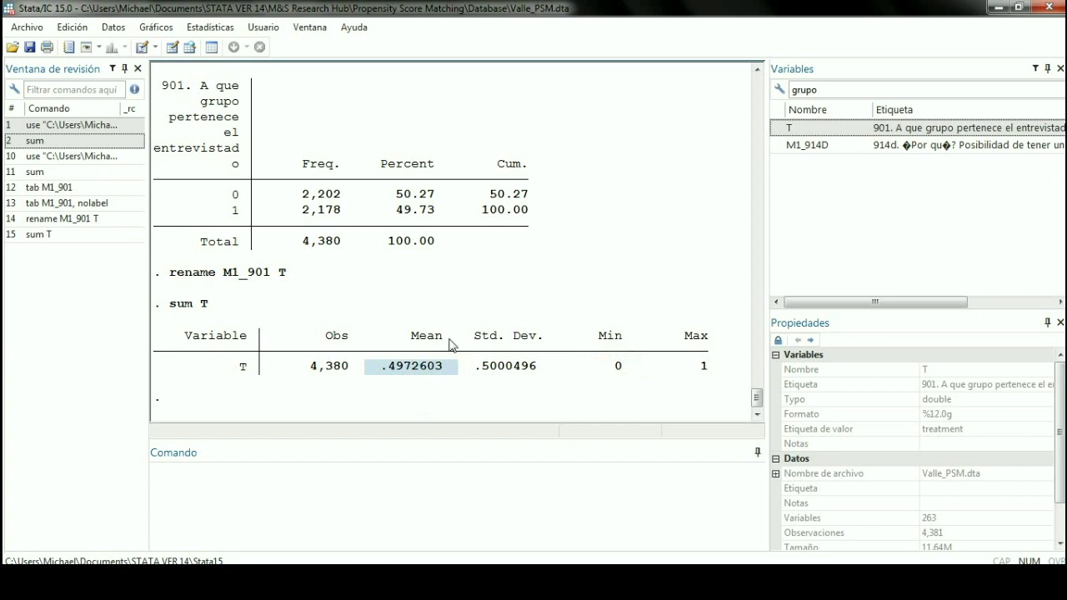
- Clear the variable list filter and begin a reg command with T as the dependent variable
double_click(822, 91)
key(BackSpace)
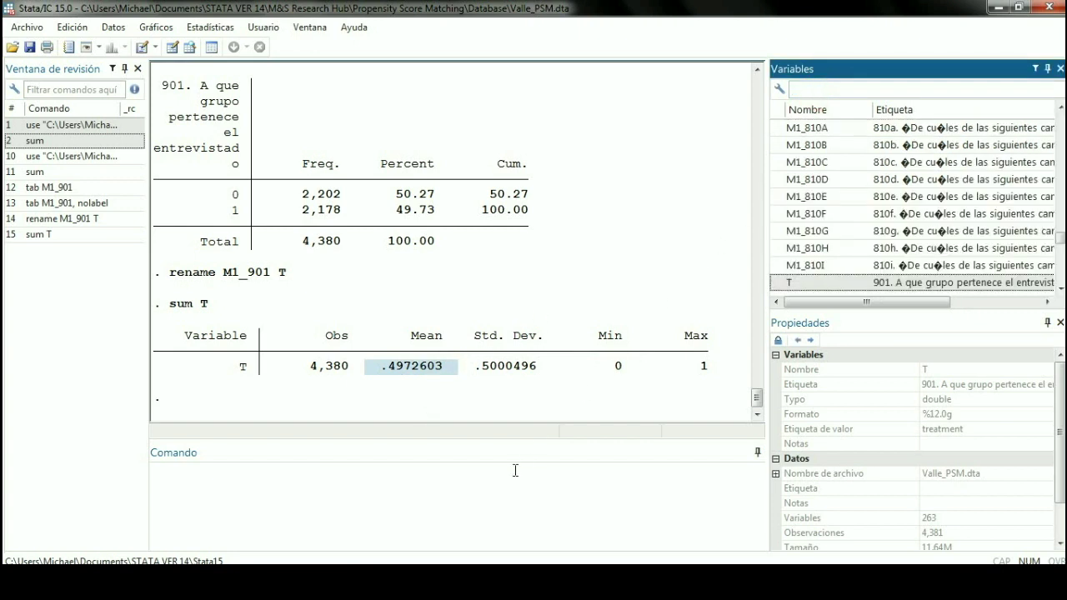
click(515, 470)
click(411, 478)
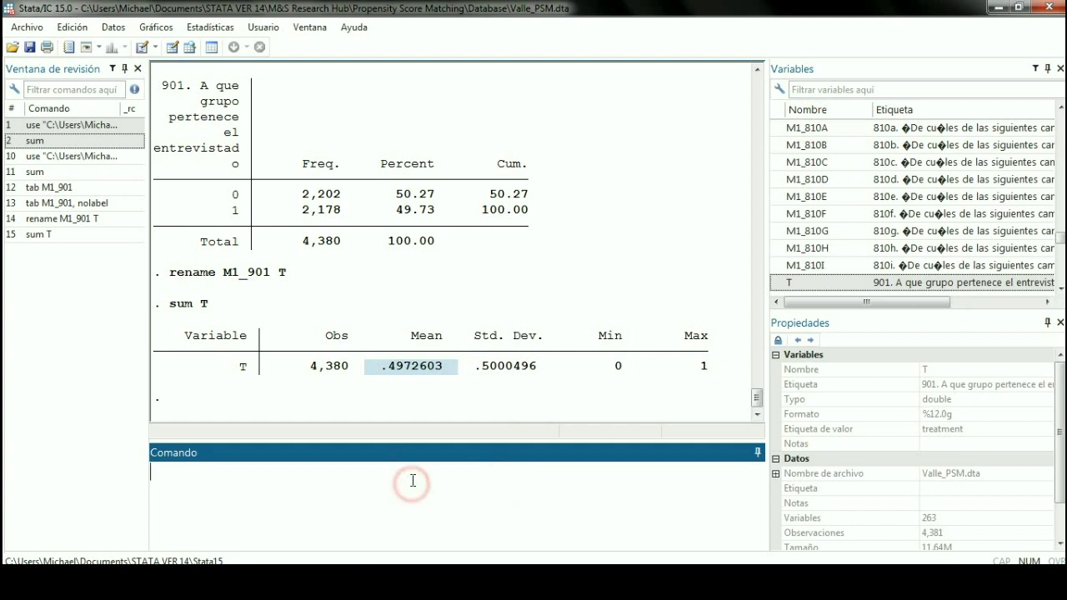
text(re)
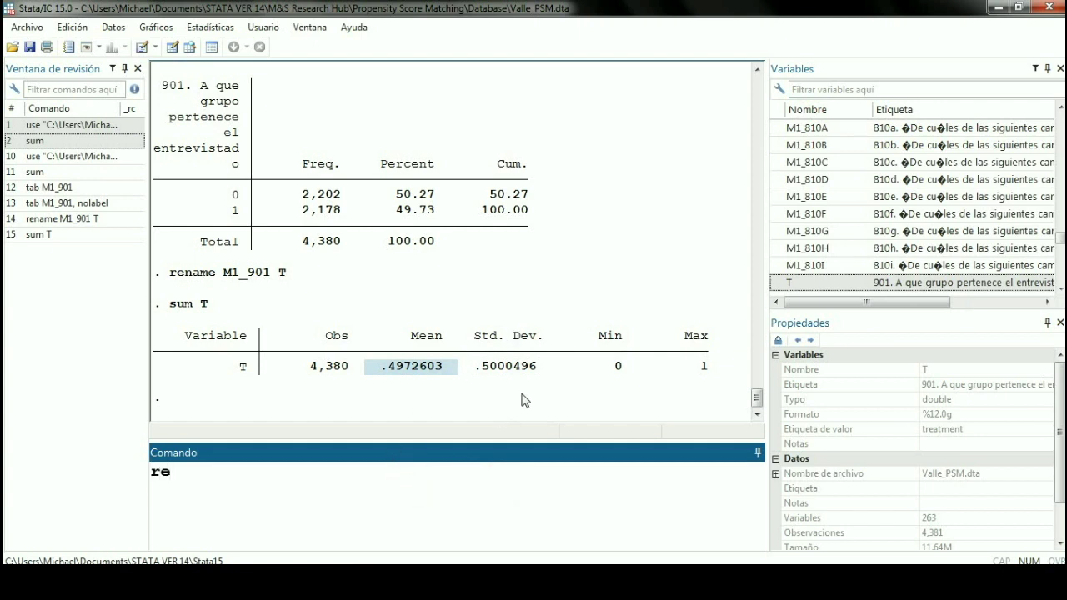
click(648, 369)
click(459, 377)
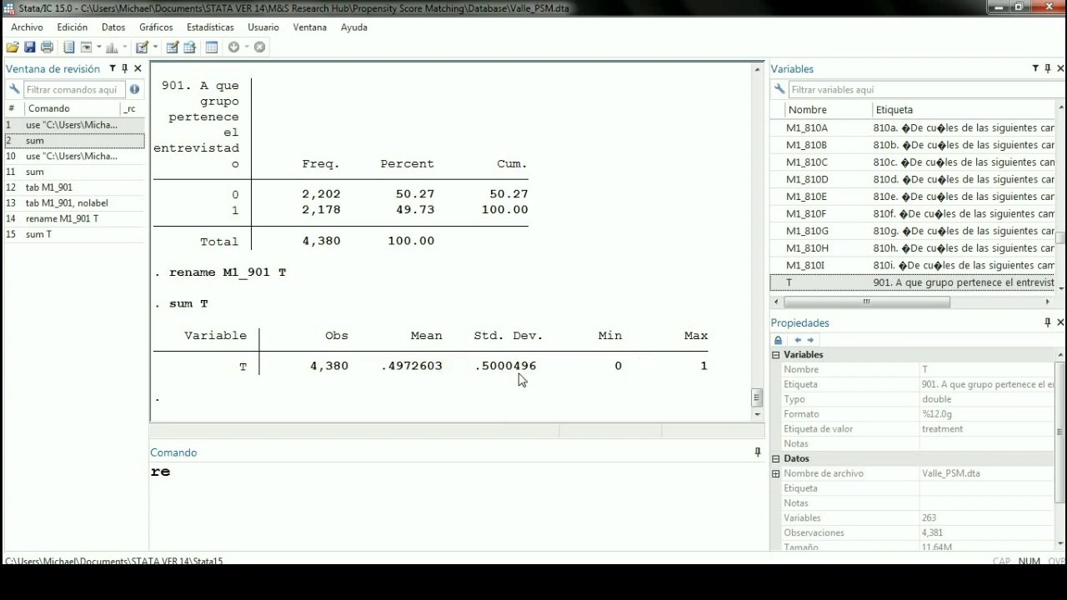
click(414, 524)
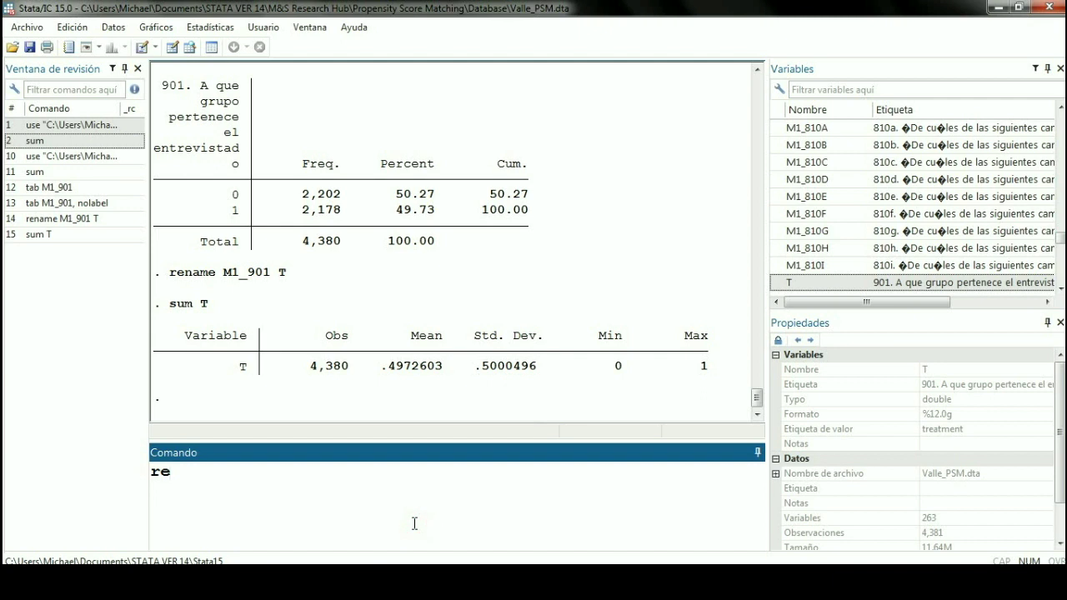
text(g)
double_click(205, 303)
drag(205, 304, 234, 478)
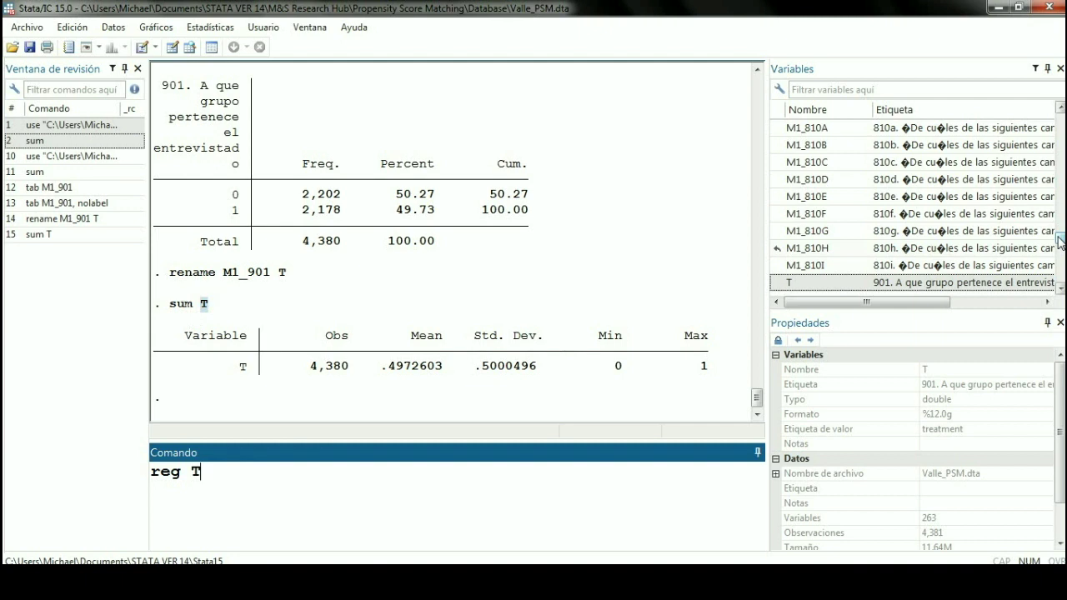
- Filter the variable list by "ingres" and add the income variable M1_209 to the regression as explanatory variable
drag(1061, 242, 1061, 121)
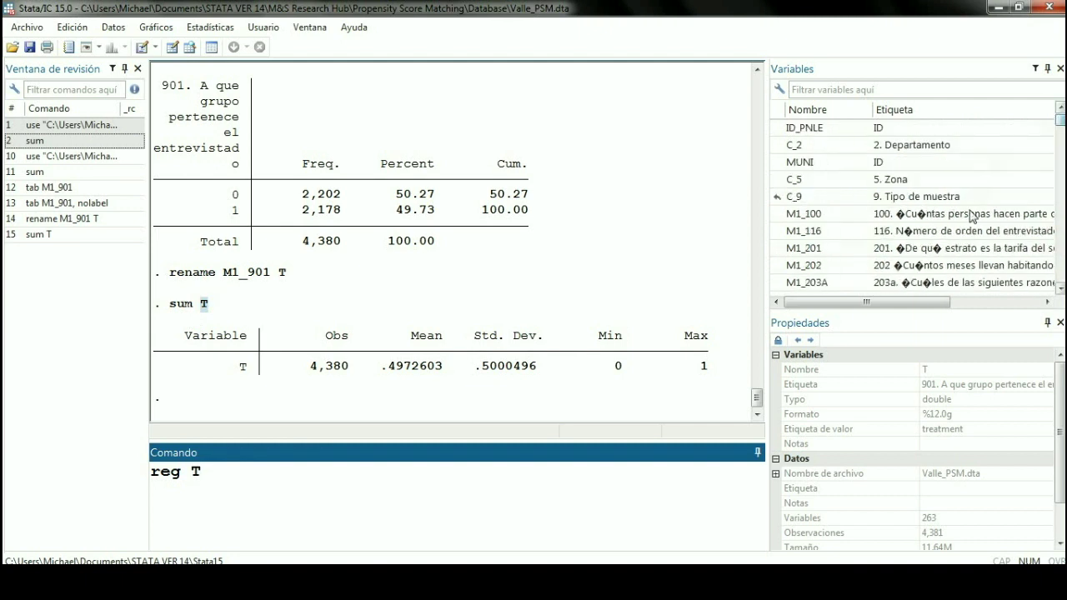
drag(768, 274, 724, 225)
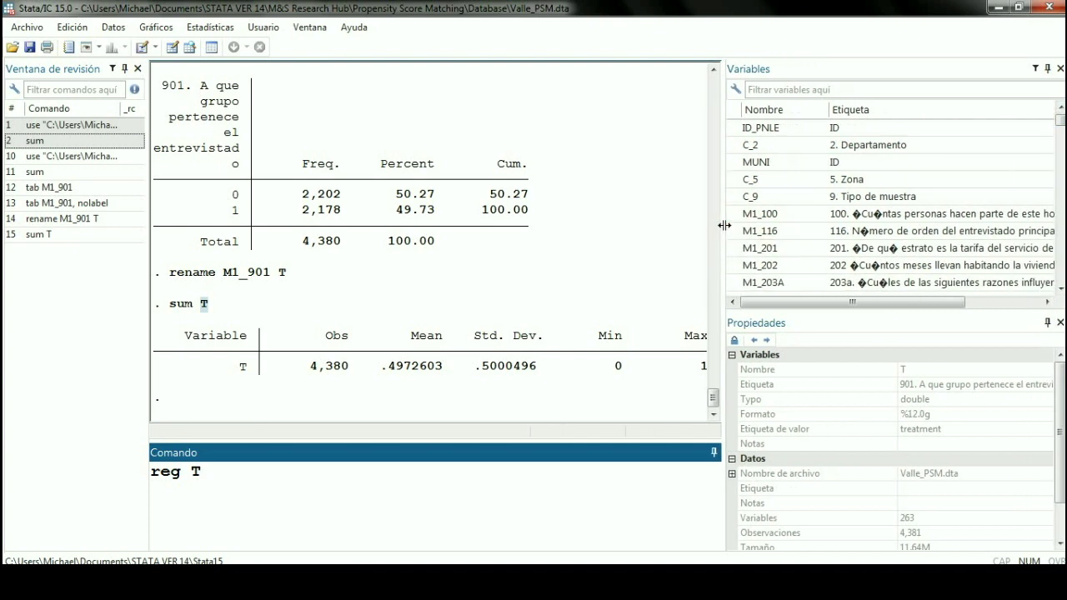
click(833, 90)
text(ingres)
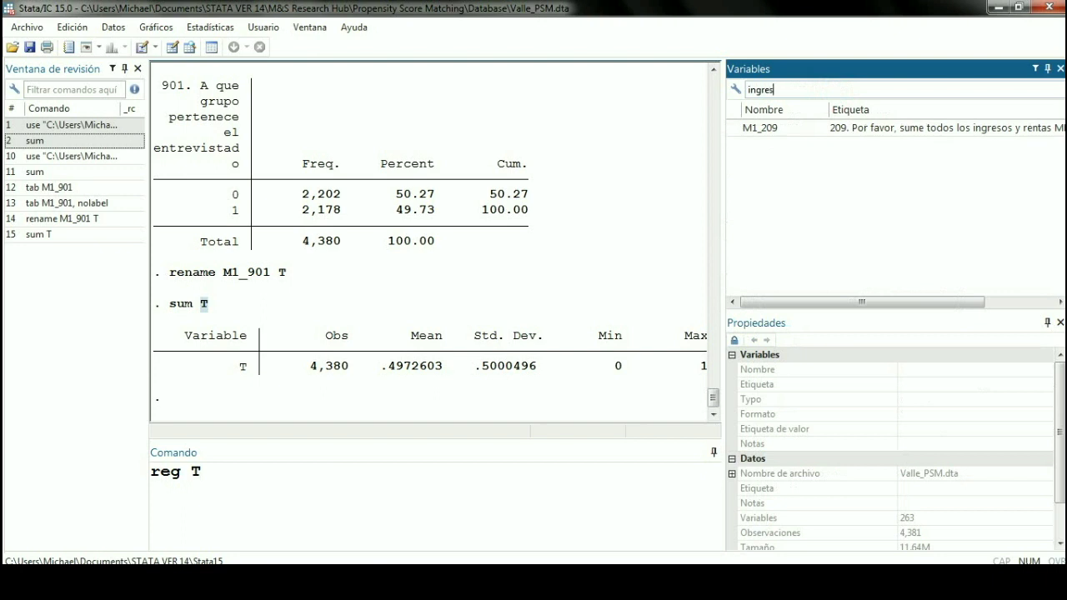
double_click(873, 128)
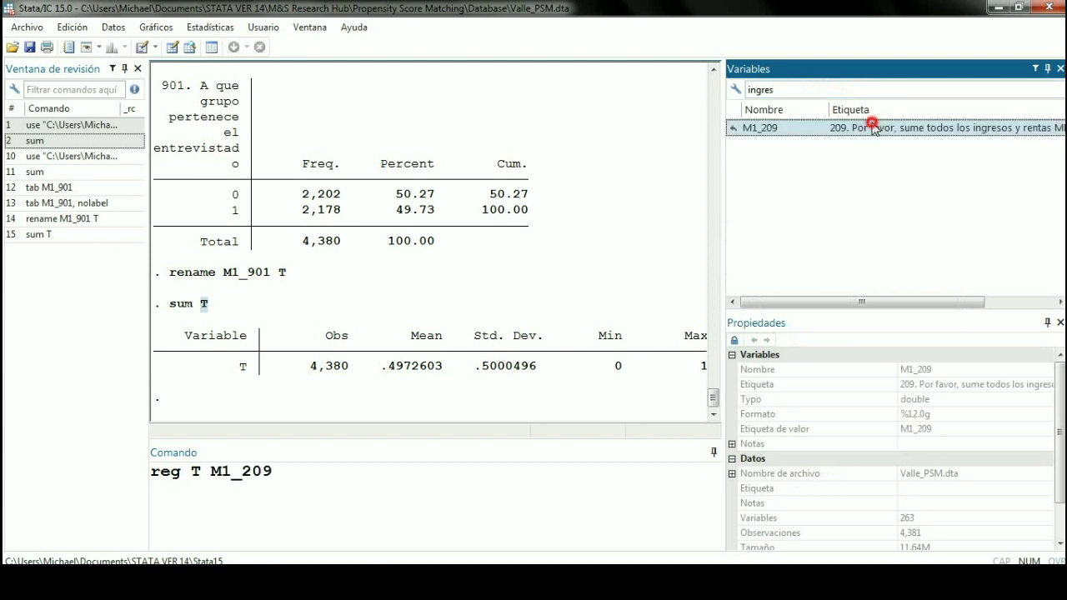
drag(724, 205, 928, 230)
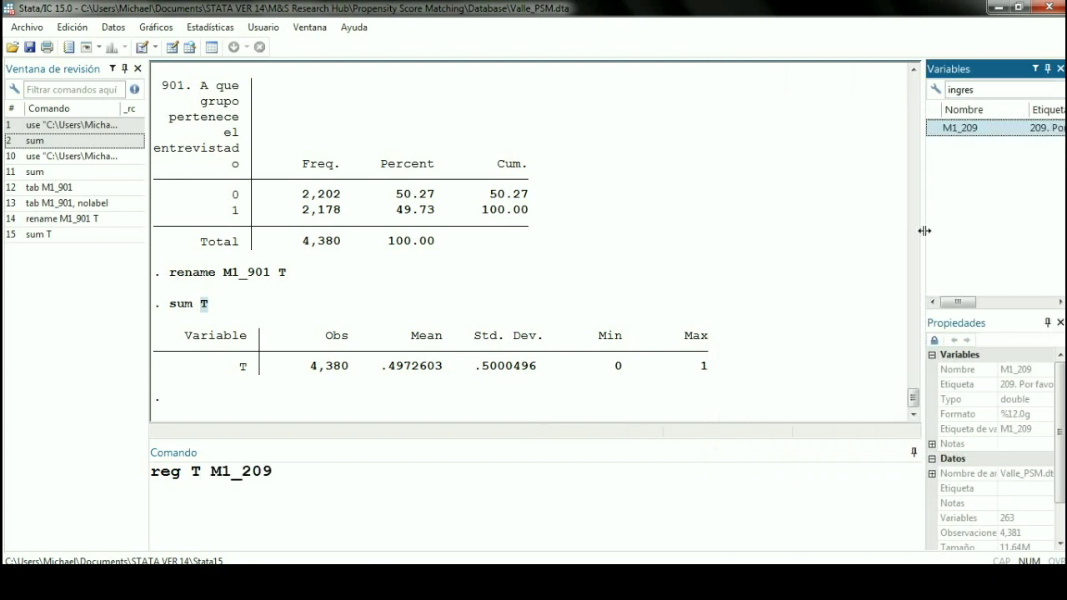
- Run the regression reg T M1_209 and check the p-value of M1_209
click(403, 536)
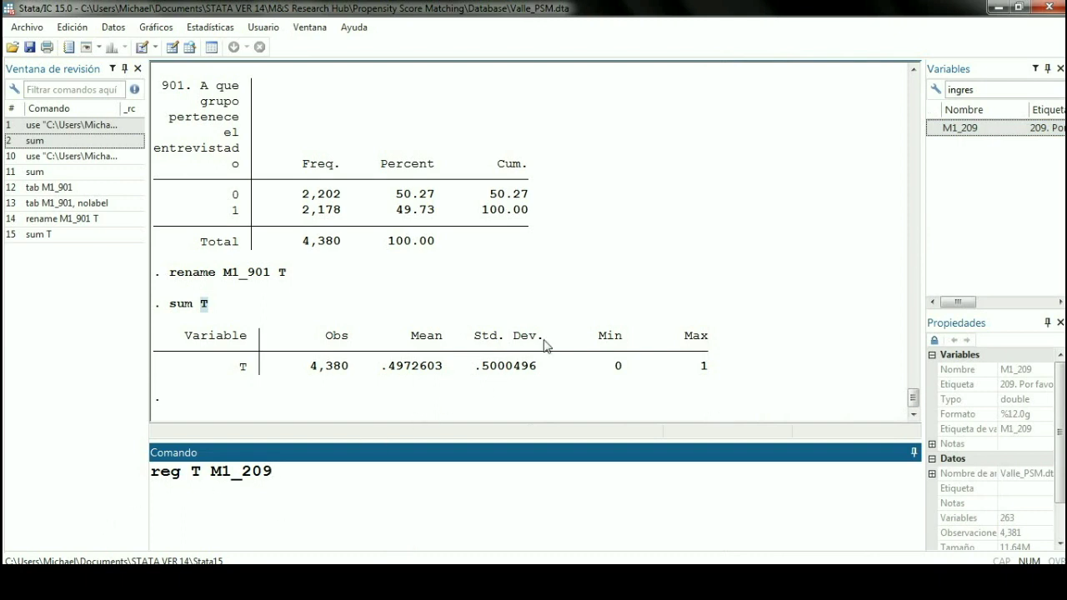
double_click(195, 473)
key(Return)
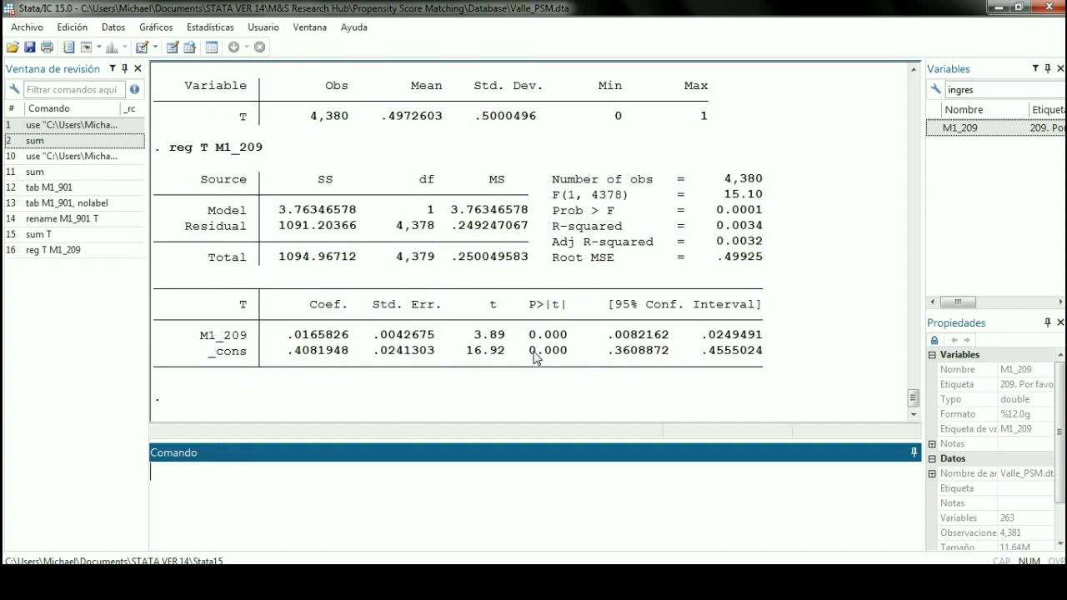
click(534, 355)
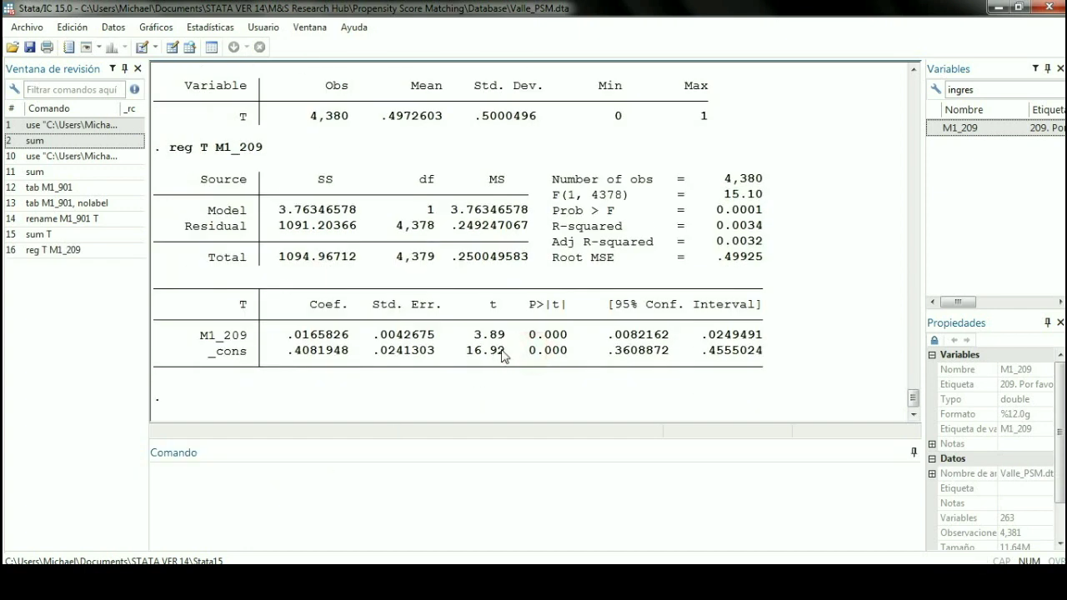
double_click(552, 335)
- Tabulate the income variable M1_209 with the tab command
double_click(241, 336)
key(ctrl+c)
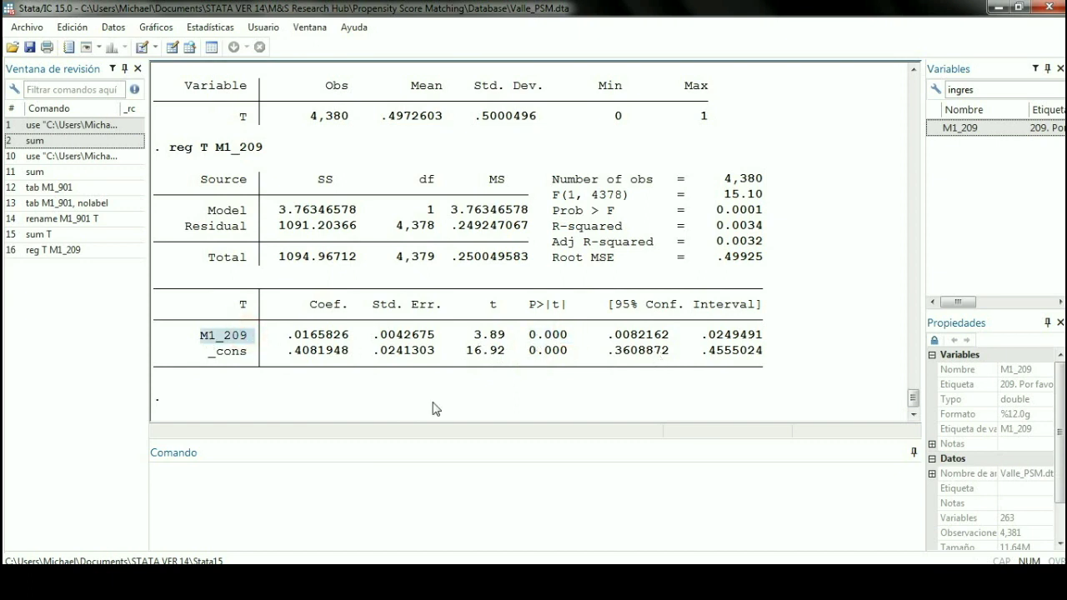
click(329, 492)
text(tab )
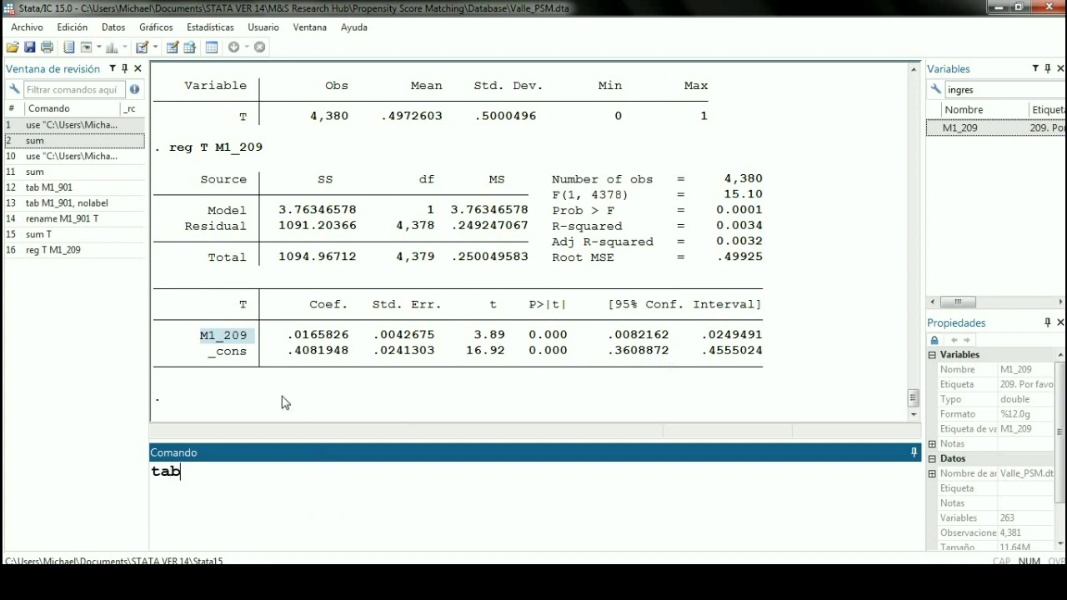
text(T)
click(268, 474)
right_click(241, 338)
click(265, 348)
click(227, 492)
key(ctrl+v)
key(Return)
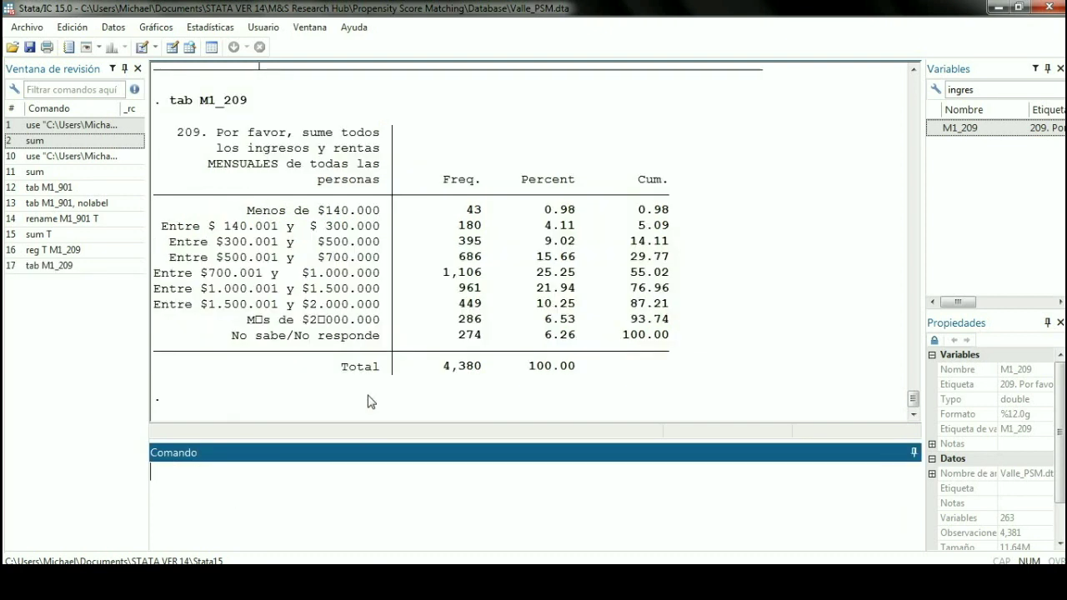
- Examine the monthly income brackets of M1_209 and the frequency row for $700.001 to $1.000.000
click(370, 394)
drag(381, 211, 322, 215)
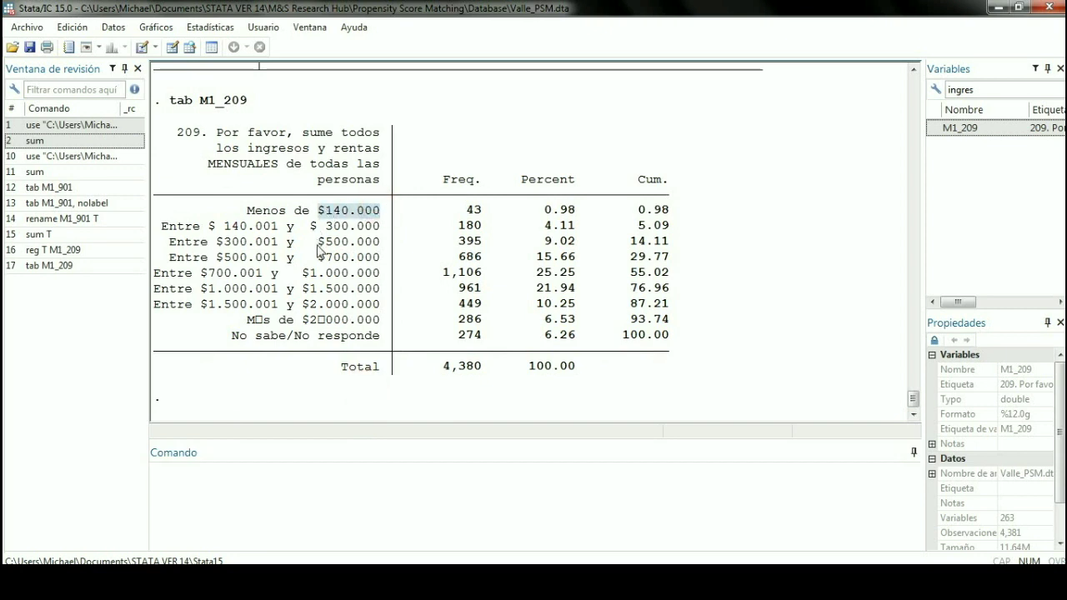
click(315, 242)
drag(380, 210, 377, 235)
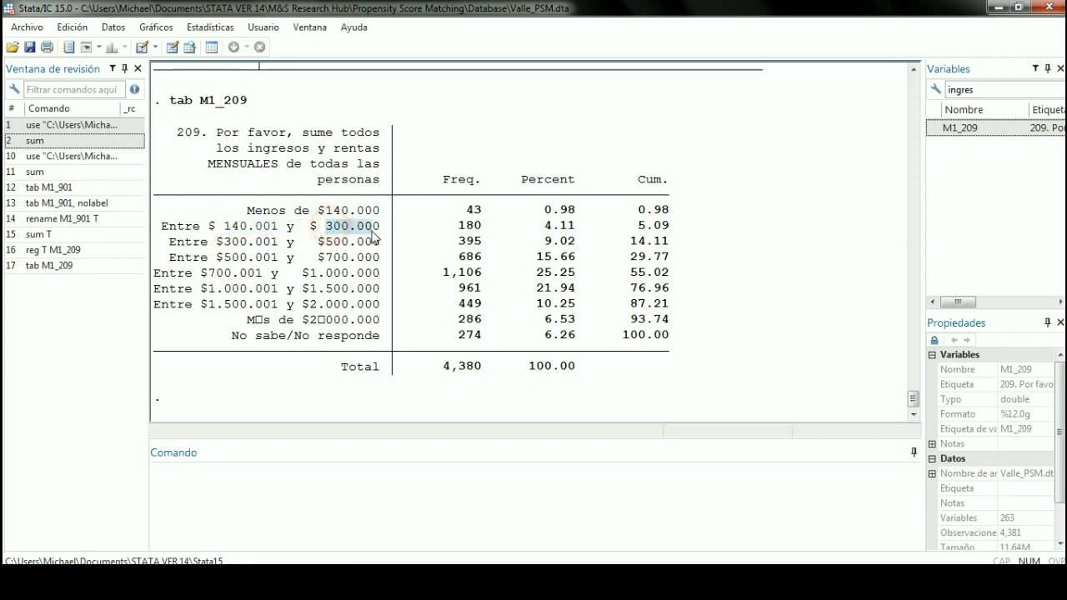
click(239, 243)
click(331, 243)
click(252, 274)
click(327, 328)
click(327, 336)
scroll(377, 352, up, 3)
scroll(377, 353, down, 3)
drag(672, 275, 155, 281)
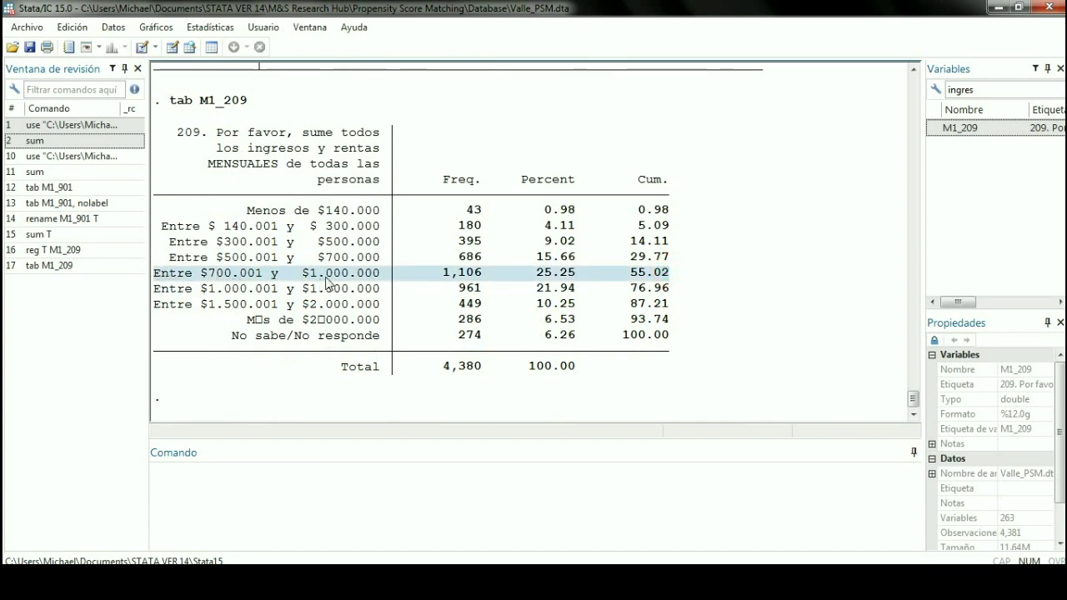
click(263, 287)
- Run the earlier regression of T on M1_209 again from the command history
scroll(298, 313, up, 8)
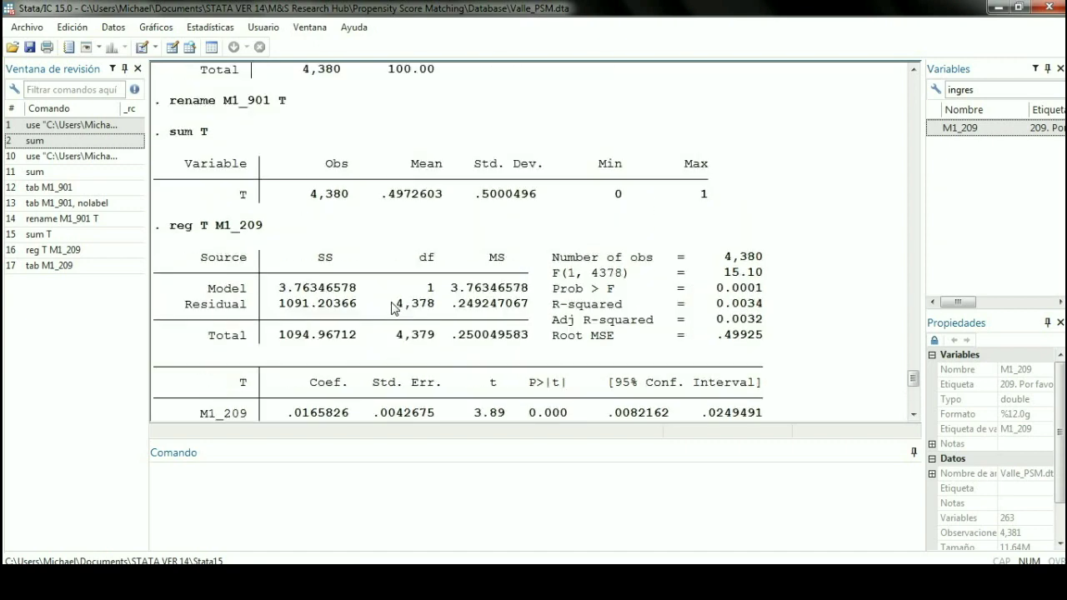
scroll(250, 235, down, 8)
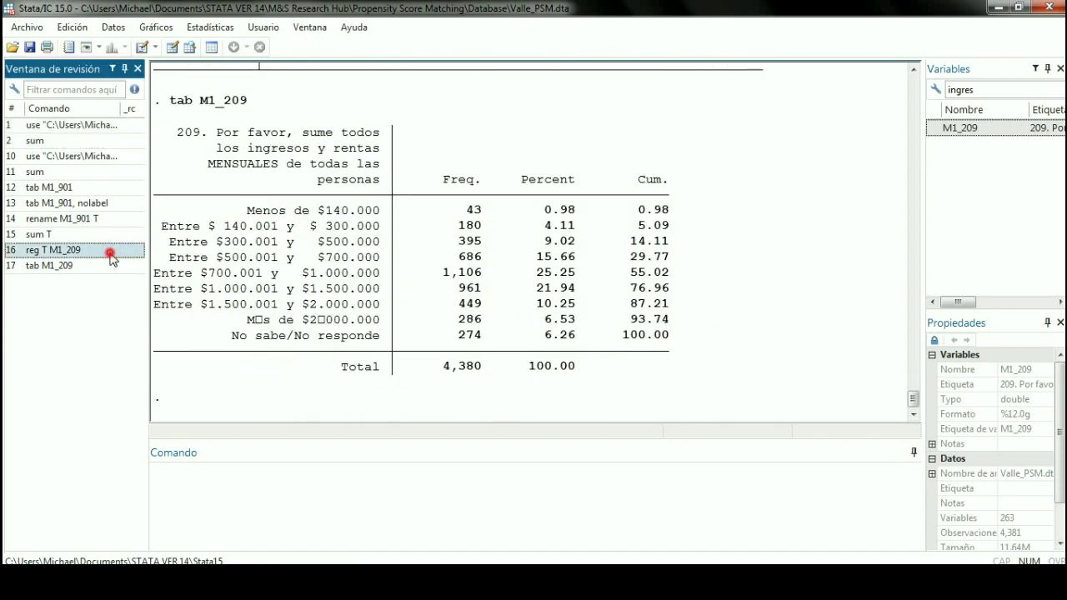
click(88, 250)
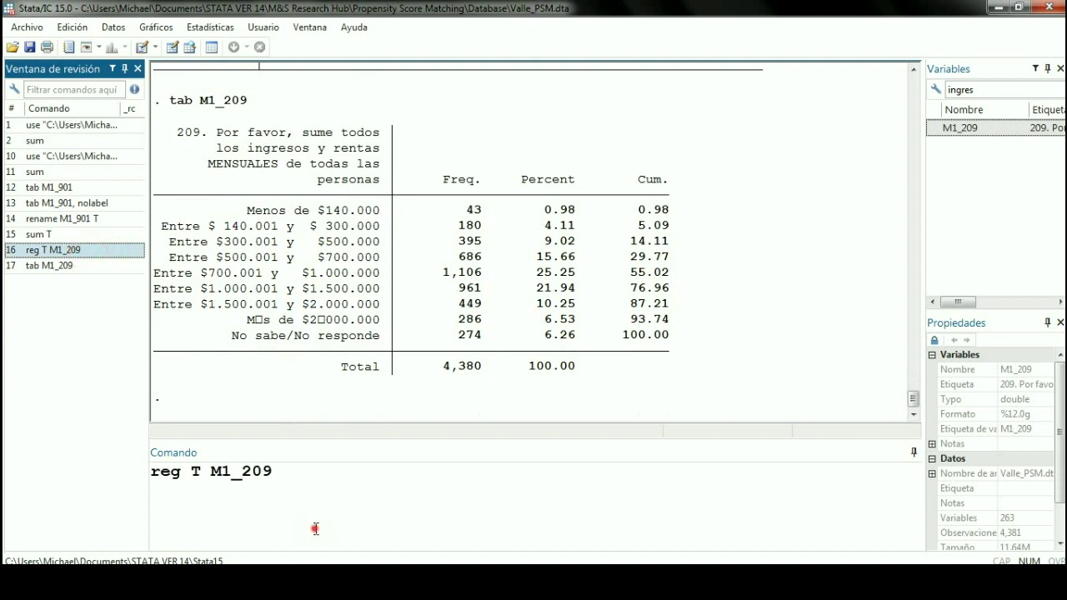
key(Return)
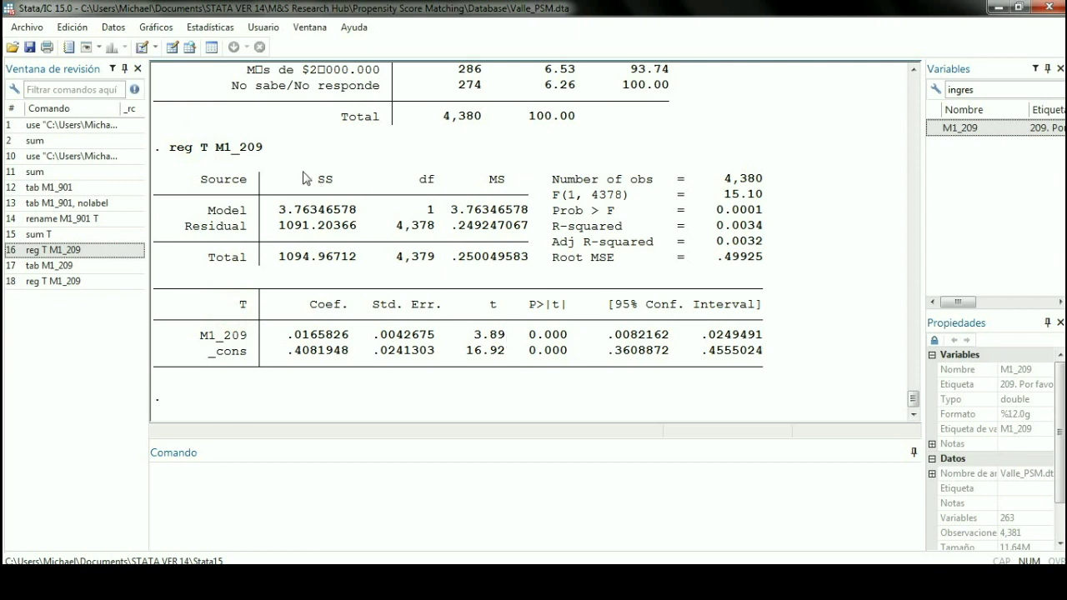
- Compare the regression output with the M1_209 tabulation, examining the "No sabe/No responde" category
double_click(238, 148)
scroll(348, 273, up, 3)
scroll(347, 273, up, 1)
drag(358, 148, 643, 276)
scroll(592, 325, down, 4)
click(519, 400)
scroll(392, 322, up, 3)
drag(233, 230, 683, 238)
scroll(550, 278, up, 1)
scroll(550, 277, up, 2)
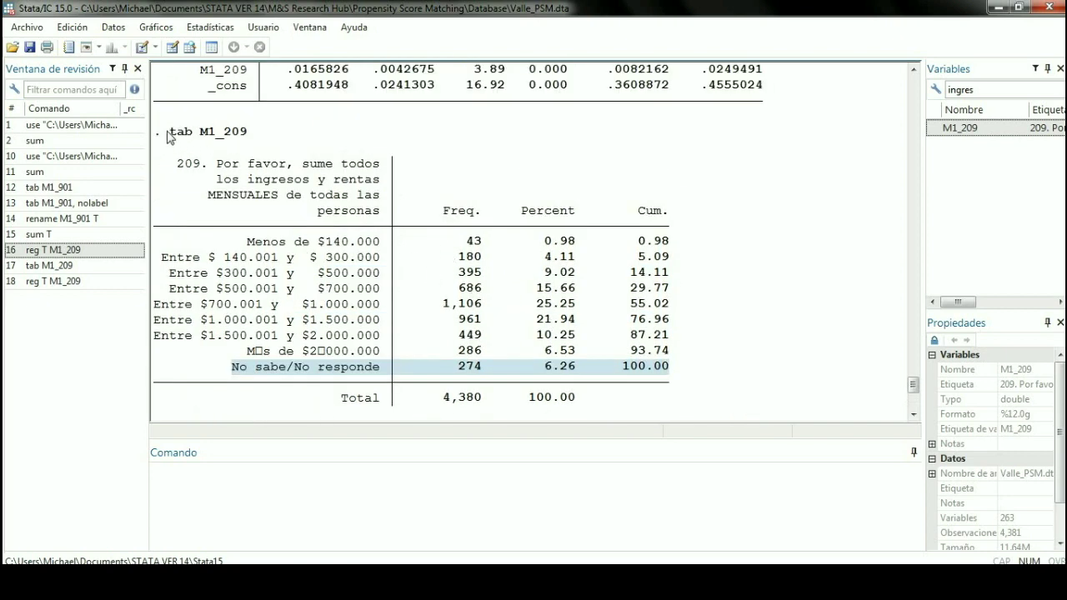
- Tabulate M1_209 again with the nolabel option to show the numeric codes of the income categories
drag(168, 134, 254, 136)
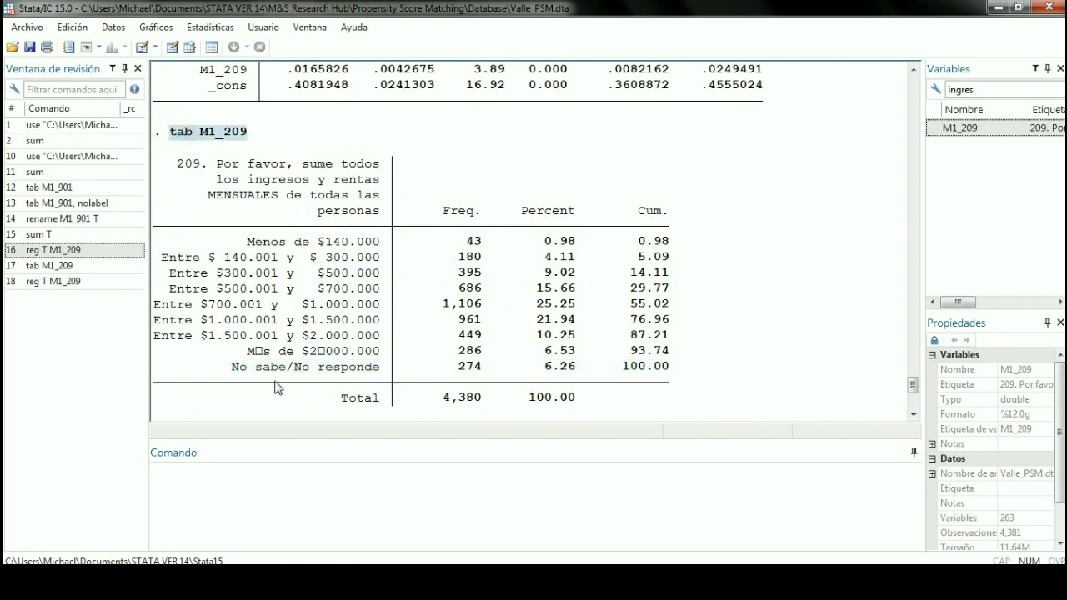
right_click(219, 131)
click(256, 145)
scroll(403, 236, down, 6)
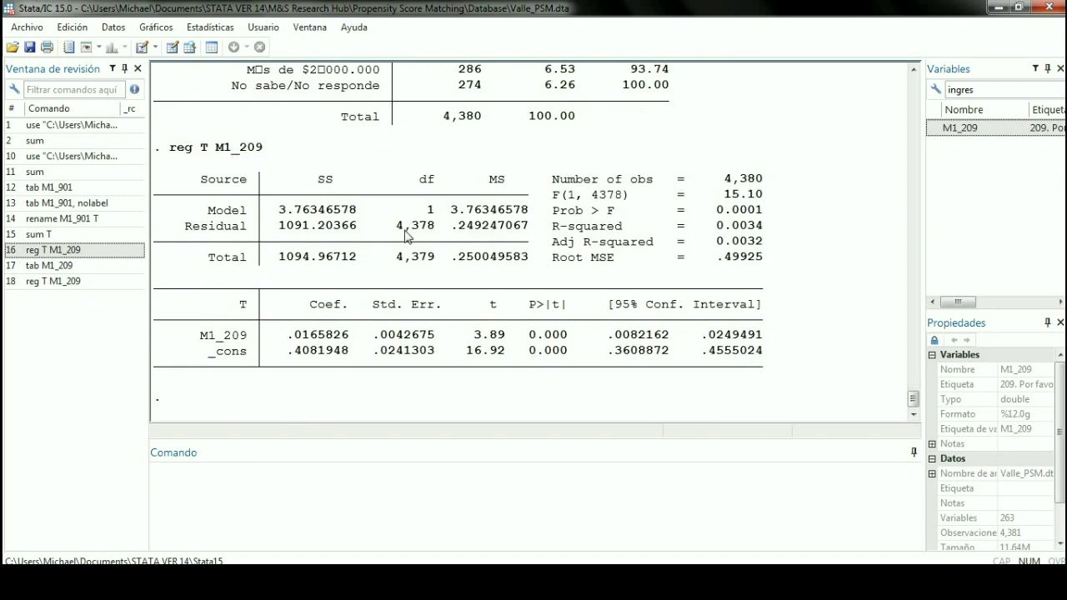
scroll(374, 355, up, 6)
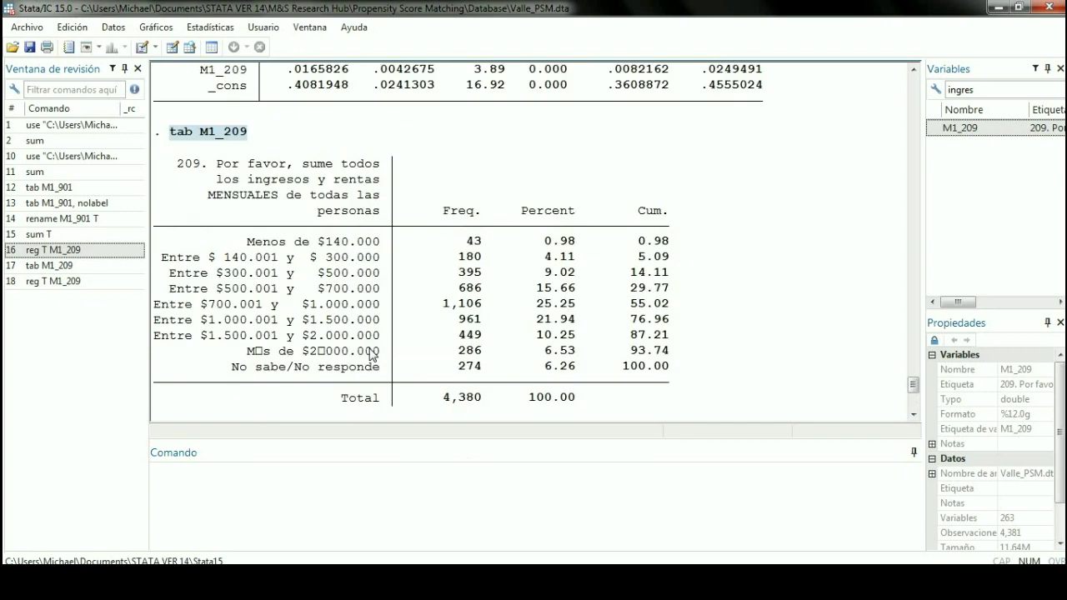
drag(225, 372, 672, 370)
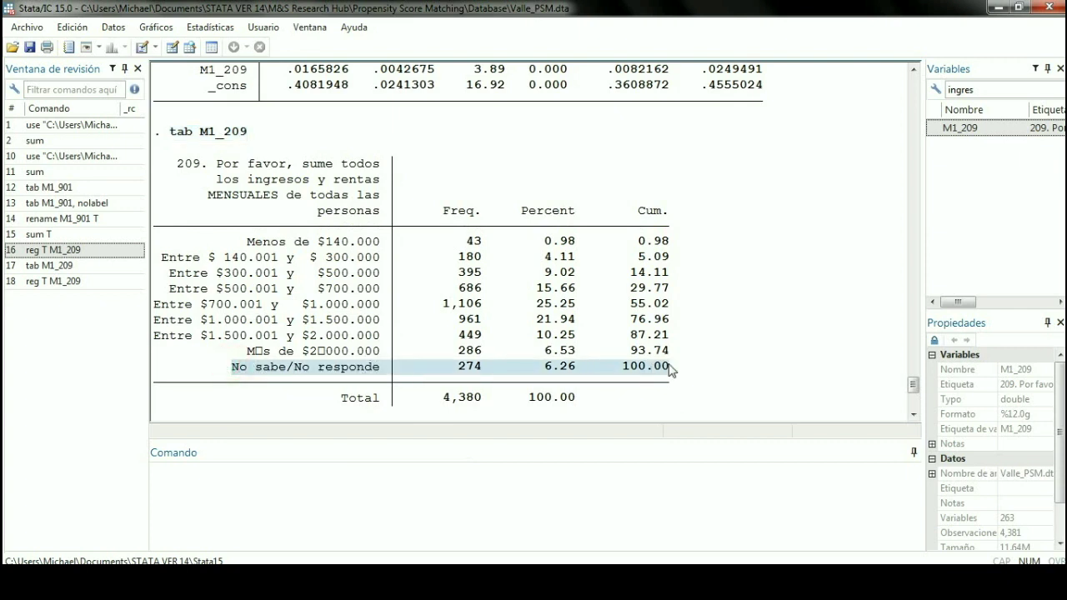
drag(250, 137, 163, 132)
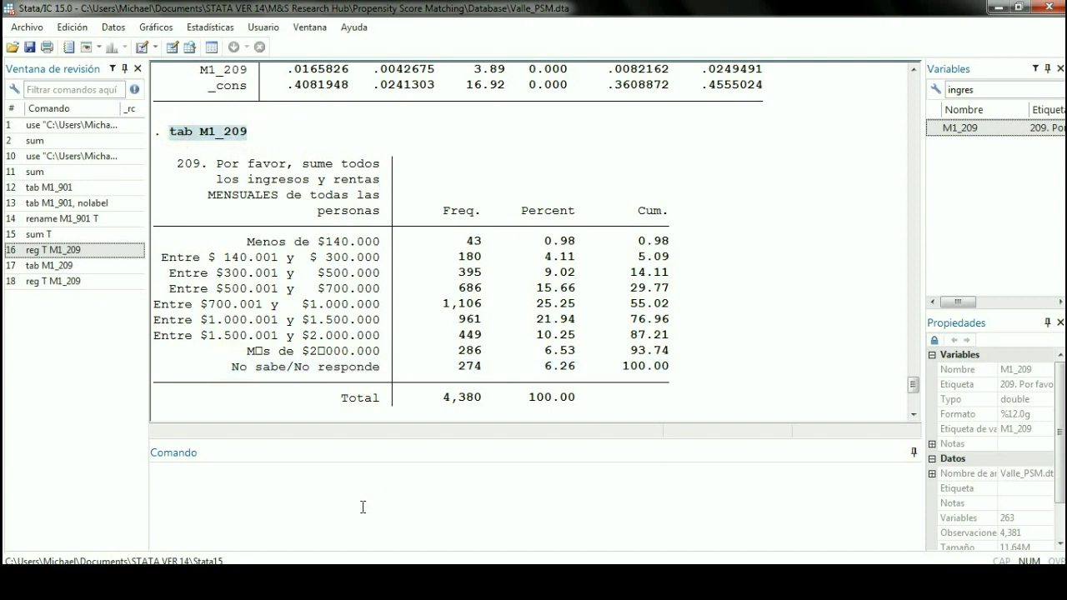
key(ctrl+v)
click(362, 505)
text(,nolabel)
key(Return)
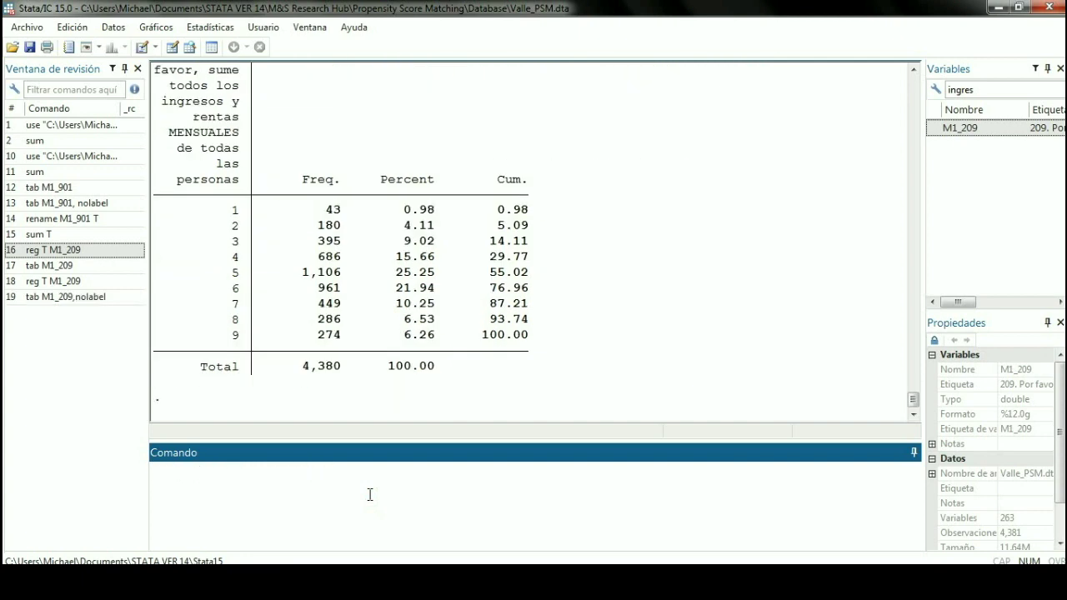
- Drop the "No sabe/No responde" observations with the command drop if M1_209==9
click(341, 317)
drag(226, 336, 519, 342)
scroll(524, 345, up, 15)
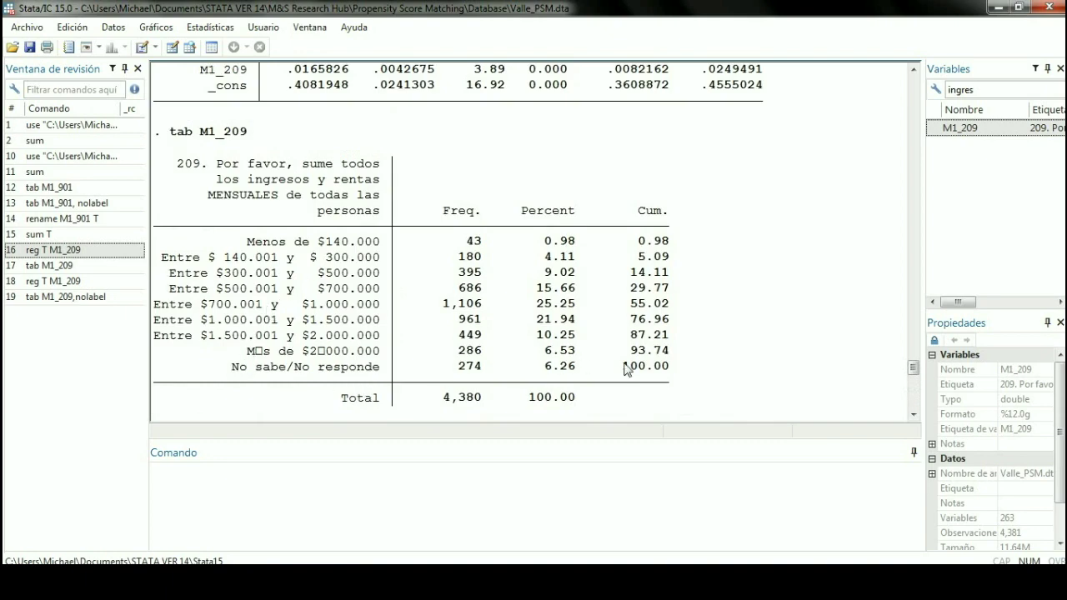
scroll(627, 371, down, 15)
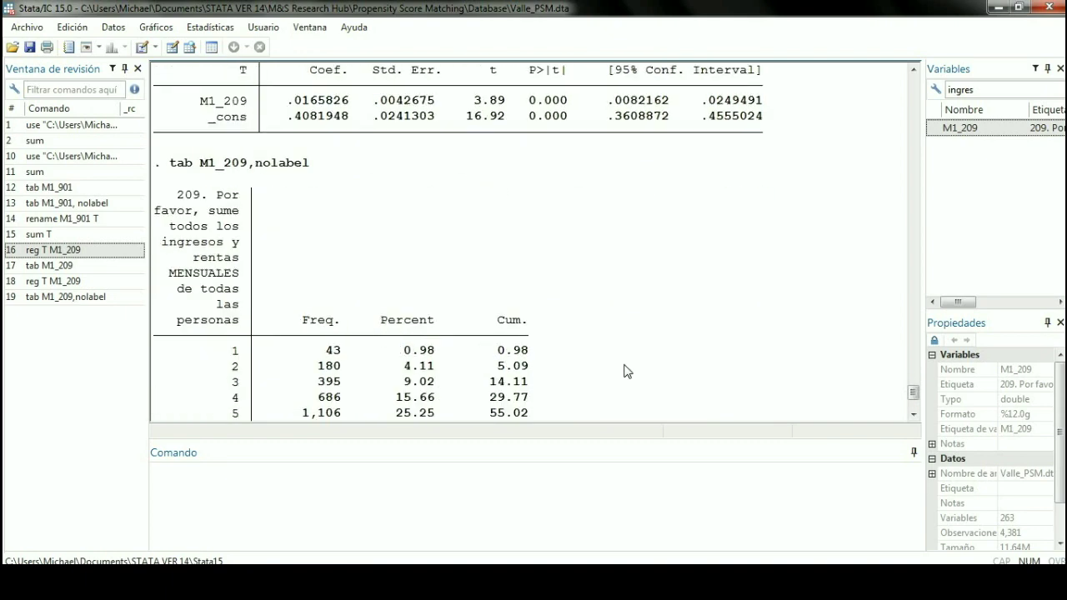
click(568, 528)
text(drop if)
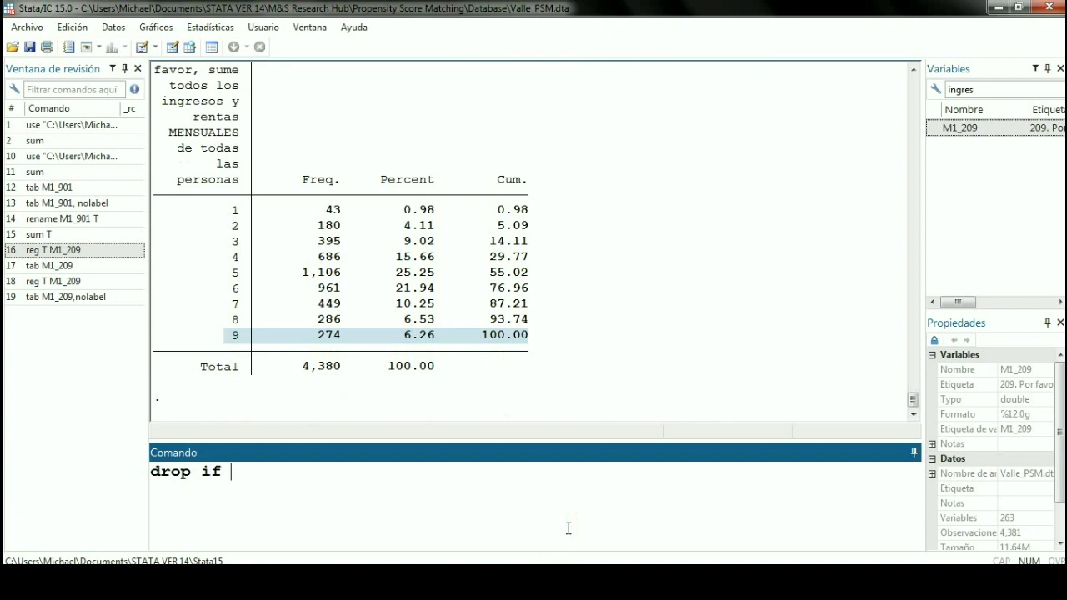
text( tab M1_209)
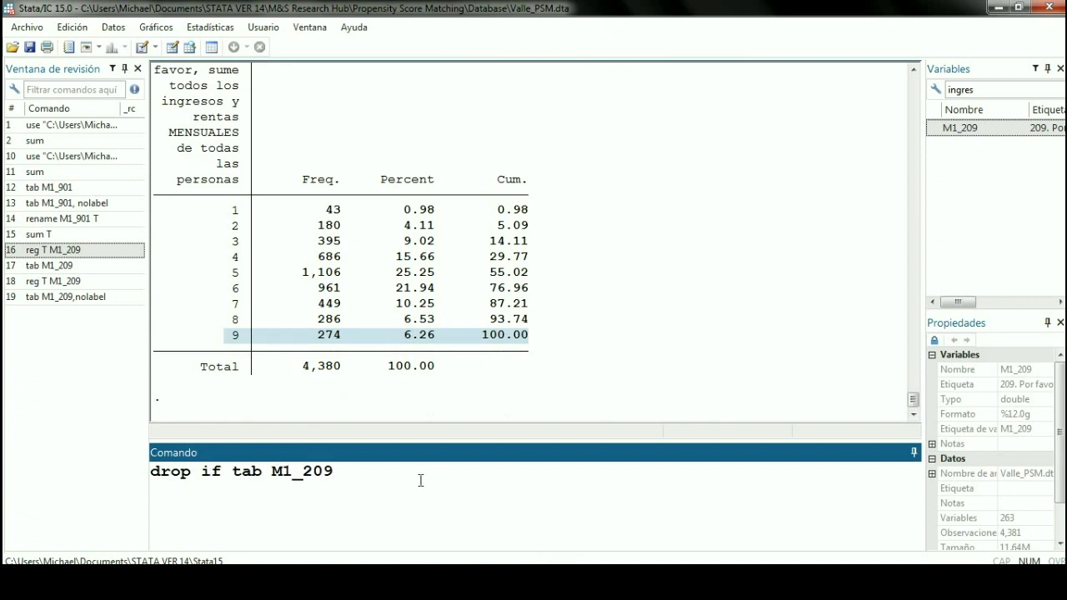
drag(272, 473, 231, 473)
key(BackSpace)
click(339, 469)
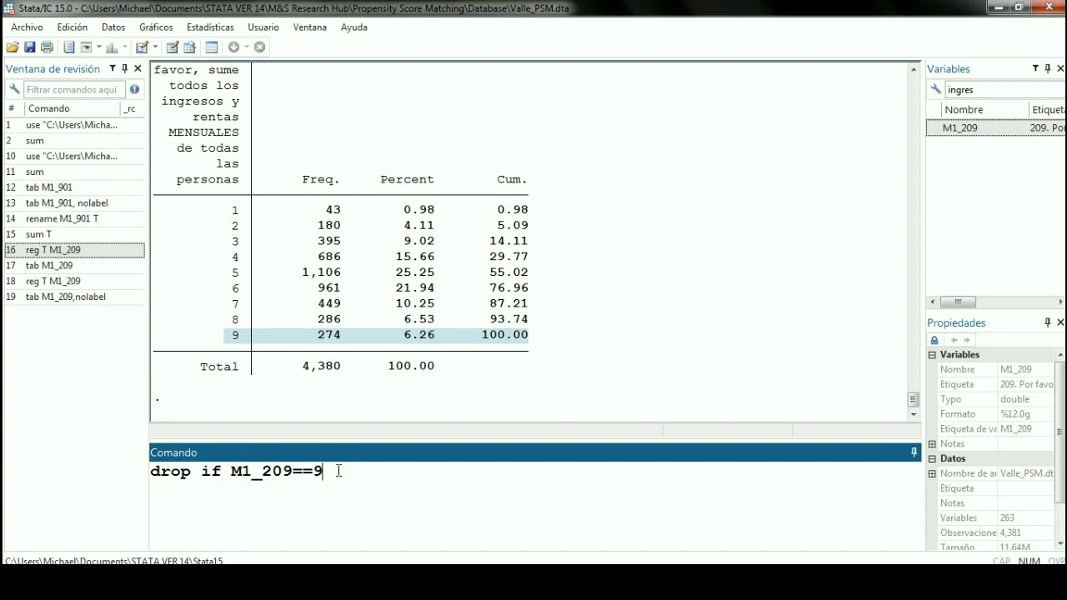
key(Return)
- Rerun the regression of T on M1_209 with the remaining observations and review its p-value and R-squared
click(333, 400)
scroll(300, 358, up, 1)
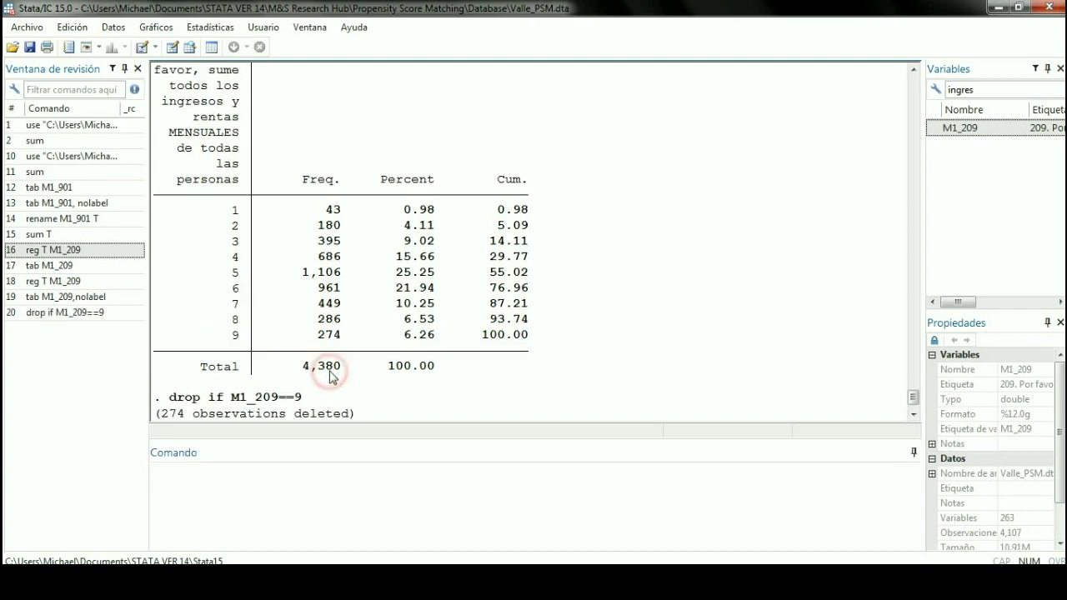
drag(230, 222, 442, 302)
drag(529, 323, 230, 218)
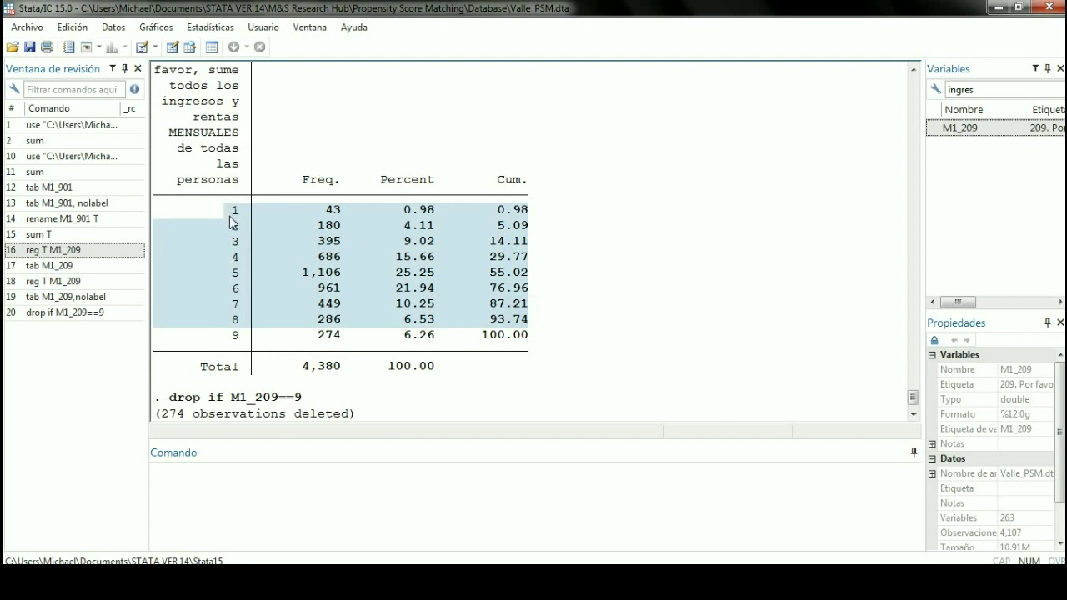
click(376, 313)
click(67, 281)
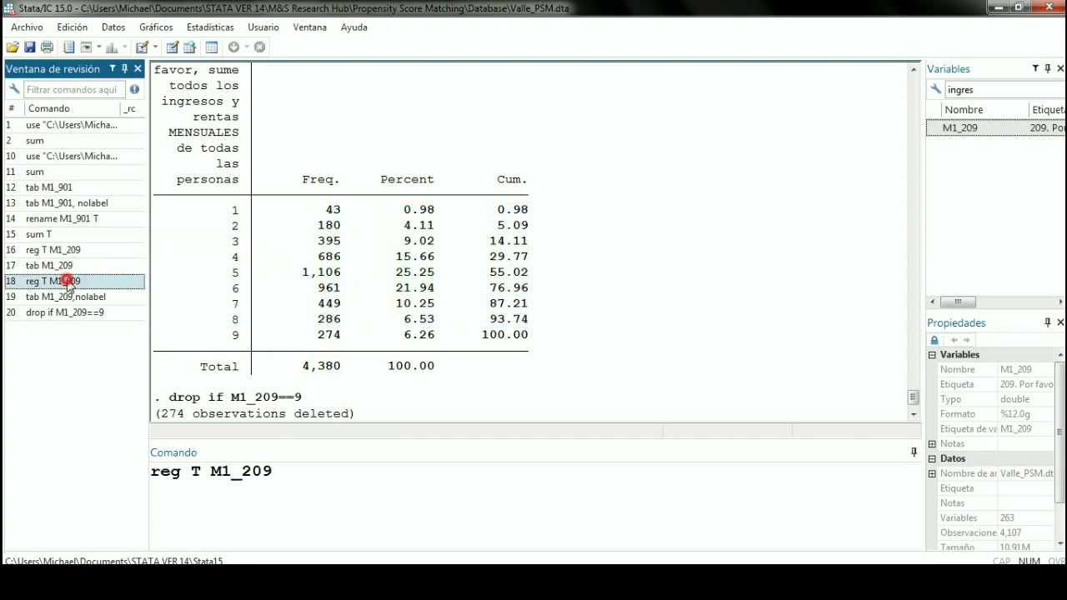
click(327, 473)
key(Return)
click(523, 366)
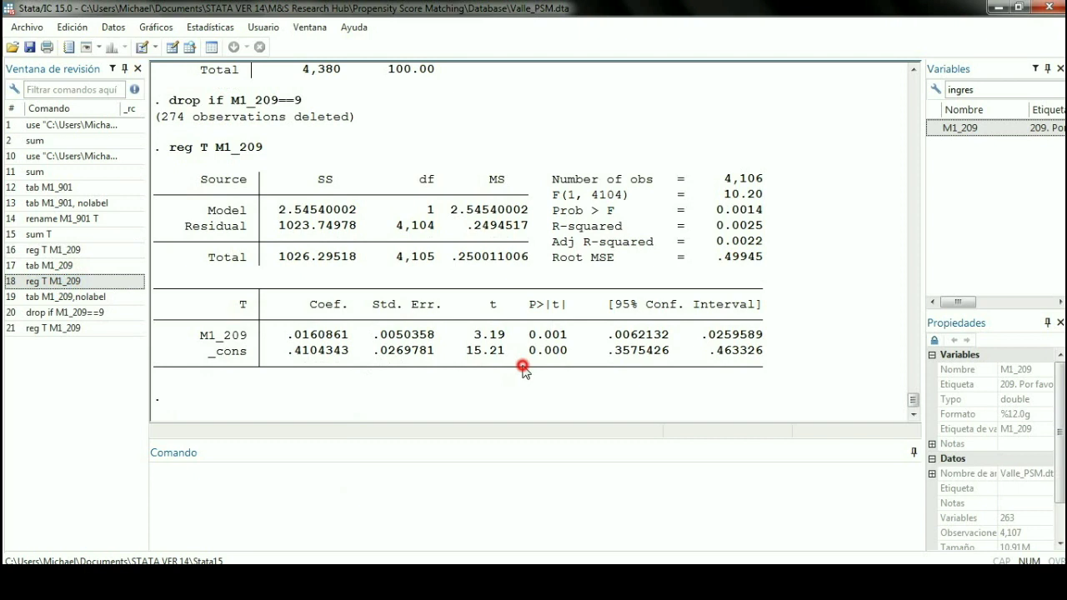
drag(575, 340, 531, 341)
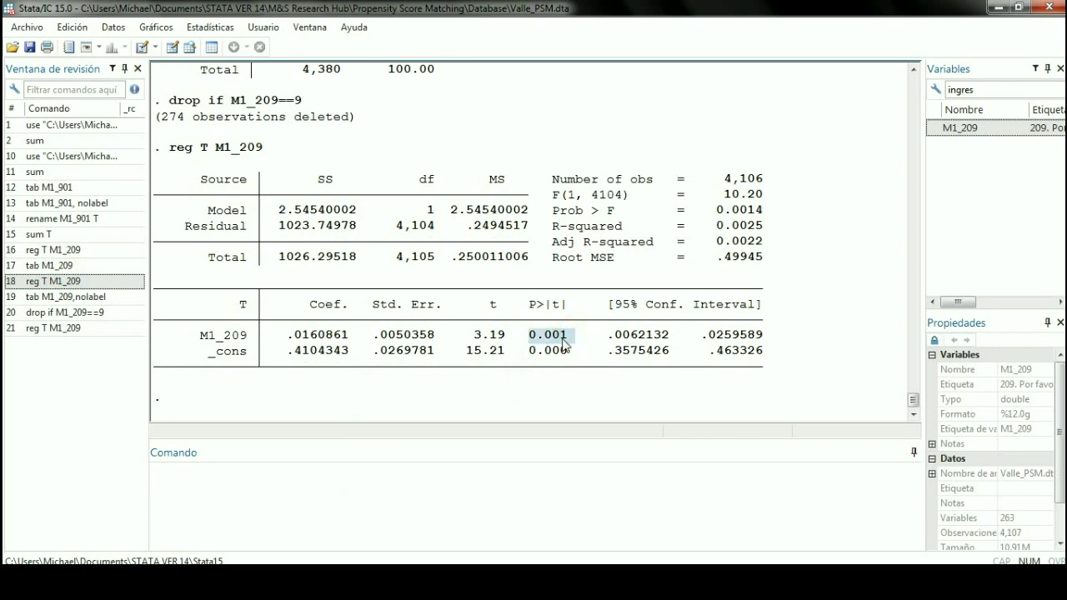
drag(766, 225, 694, 241)
drag(629, 226, 542, 226)
click(680, 279)
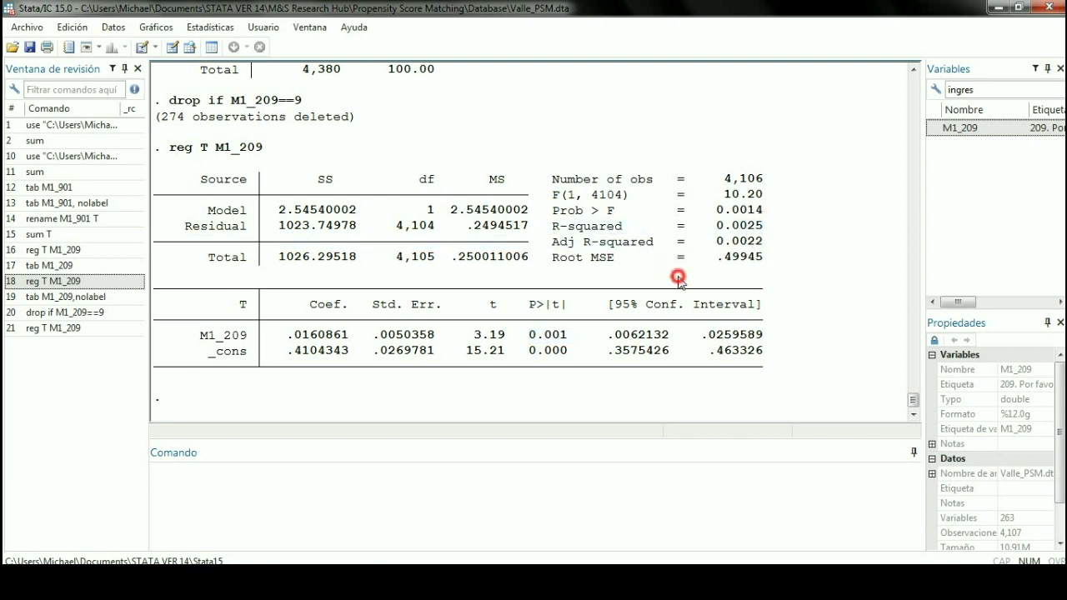
- Plot a scatter graph of T against M1_209 with the scatter command
drag(195, 148, 265, 150)
key(ctrl+c)
click(325, 506)
text(scatte)
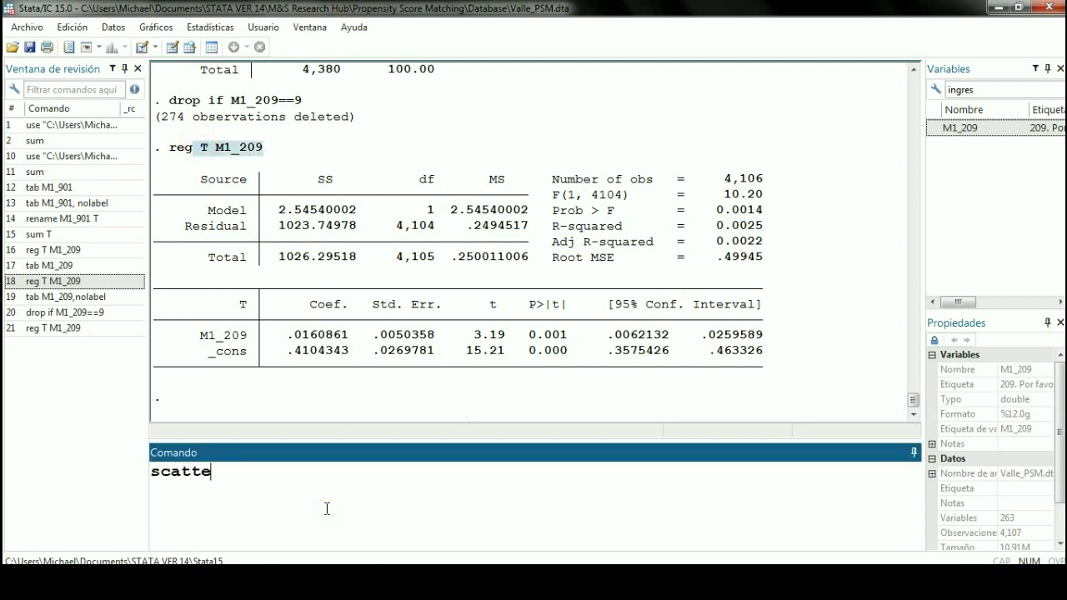
text(r)
key(ctrl+v)
key(Return)
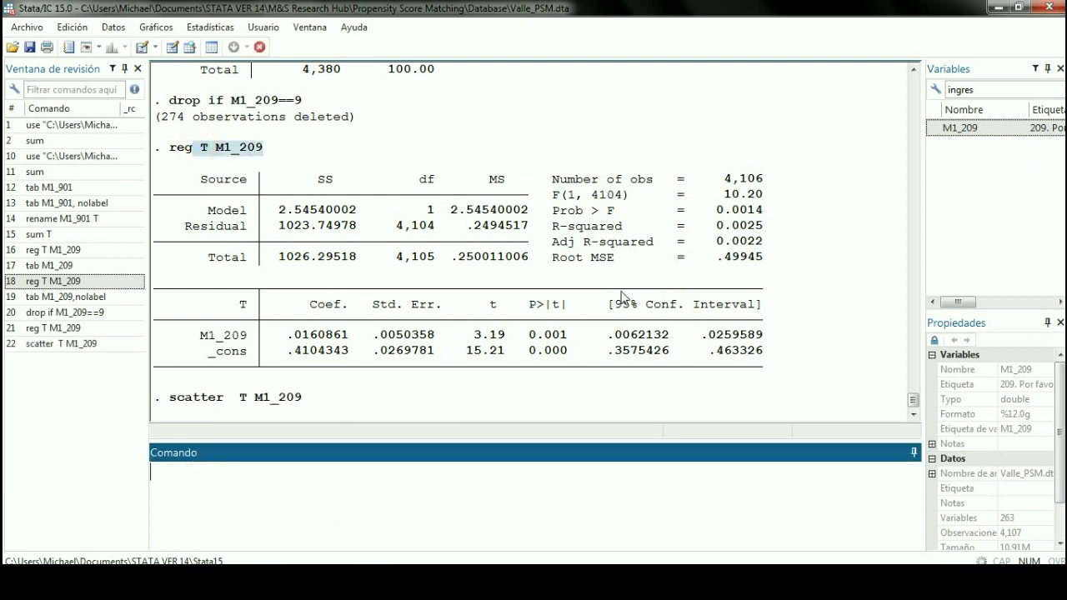
- Examine the scatter points at T values 1 and 0 across the income categories, and close the graph
click(565, 266)
click(671, 185)
click(600, 194)
click(458, 192)
click(724, 180)
click(391, 495)
click(567, 498)
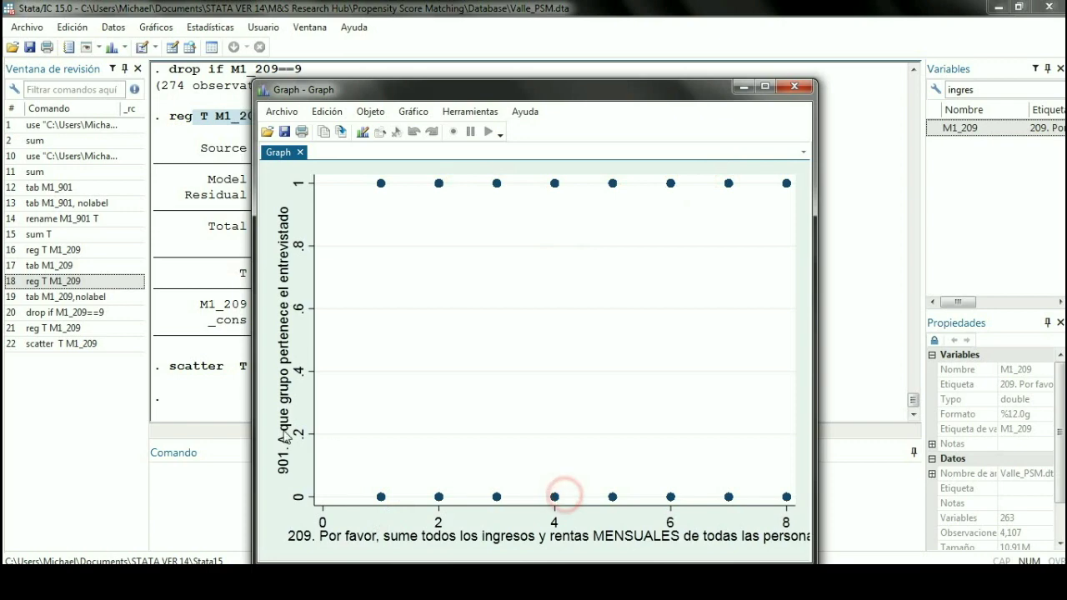
click(794, 86)
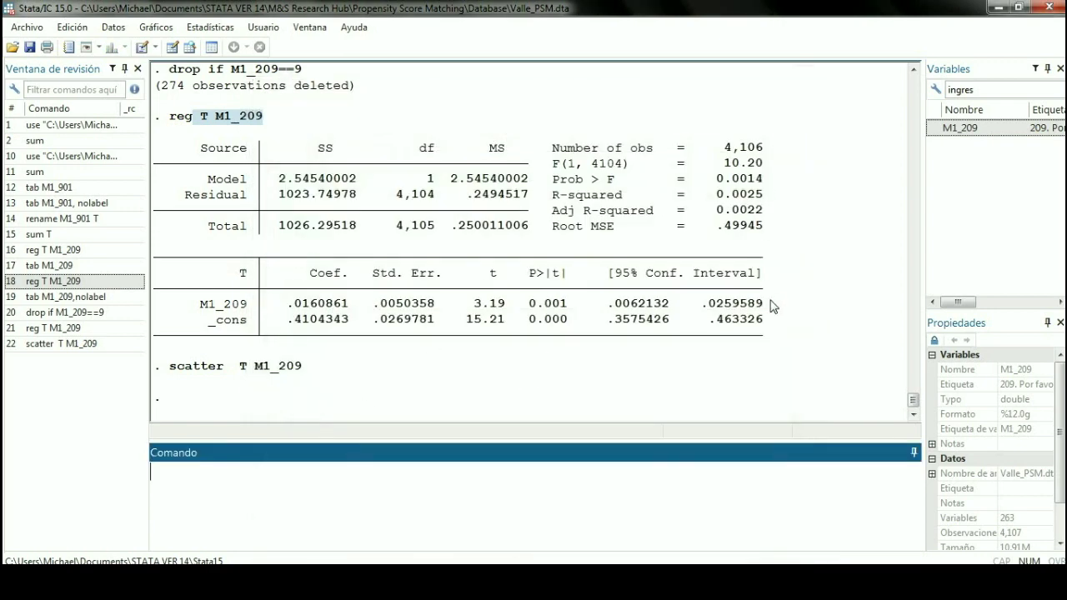
- Examine the adjusted R-squared and the p-value and coefficient of M1_209 in the regression output
drag(717, 202, 760, 213)
drag(767, 210, 695, 212)
click(581, 293)
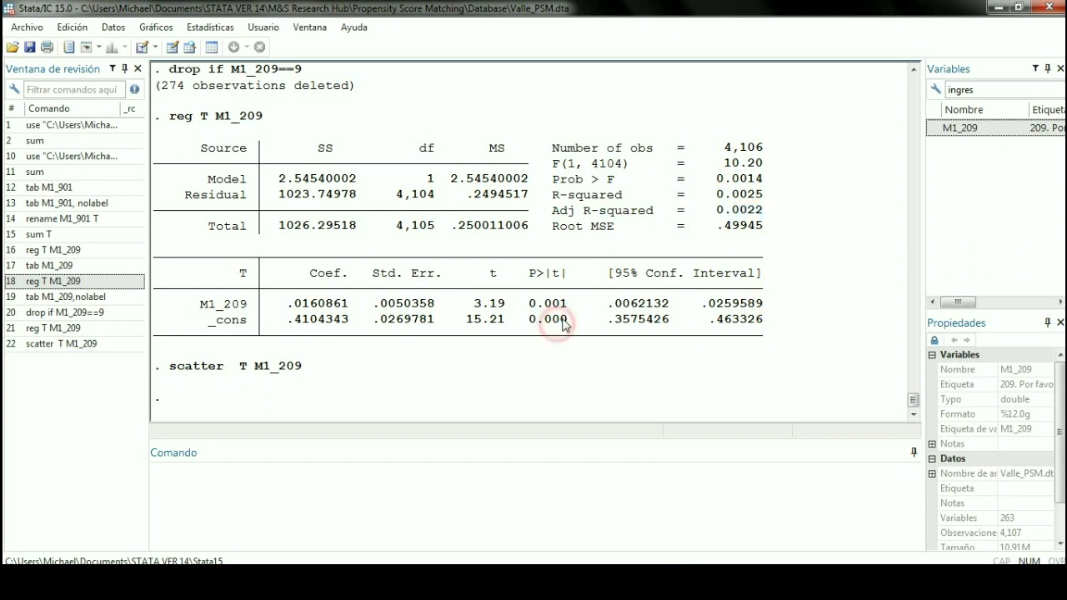
drag(577, 303, 531, 306)
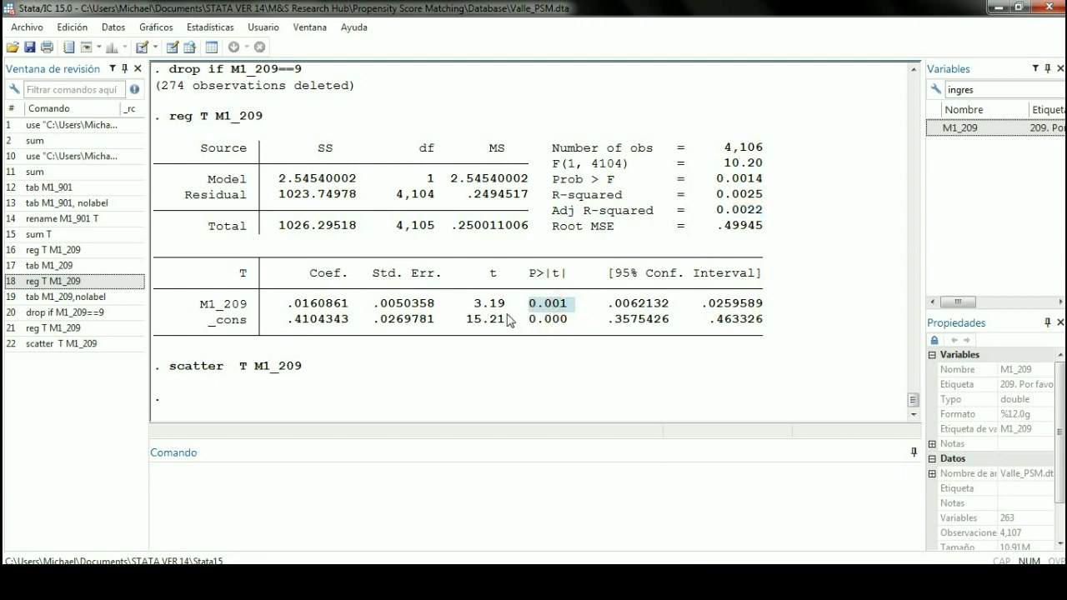
drag(532, 197, 473, 197)
drag(351, 306, 288, 305)
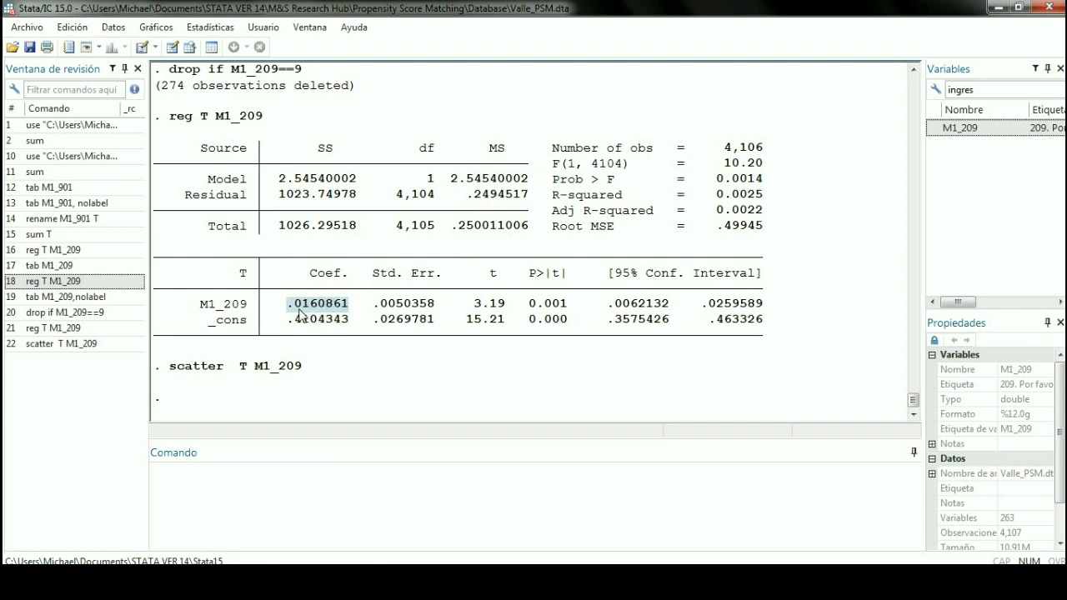
drag(250, 305, 190, 313)
scroll(190, 313, up, 8)
scroll(317, 289, down, 8)
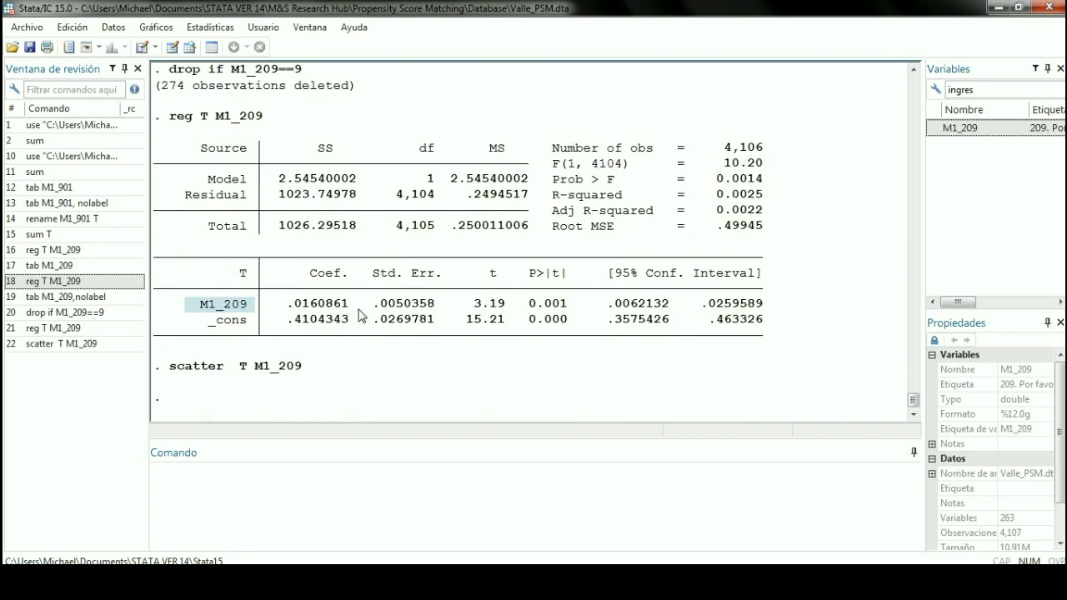
click(251, 280)
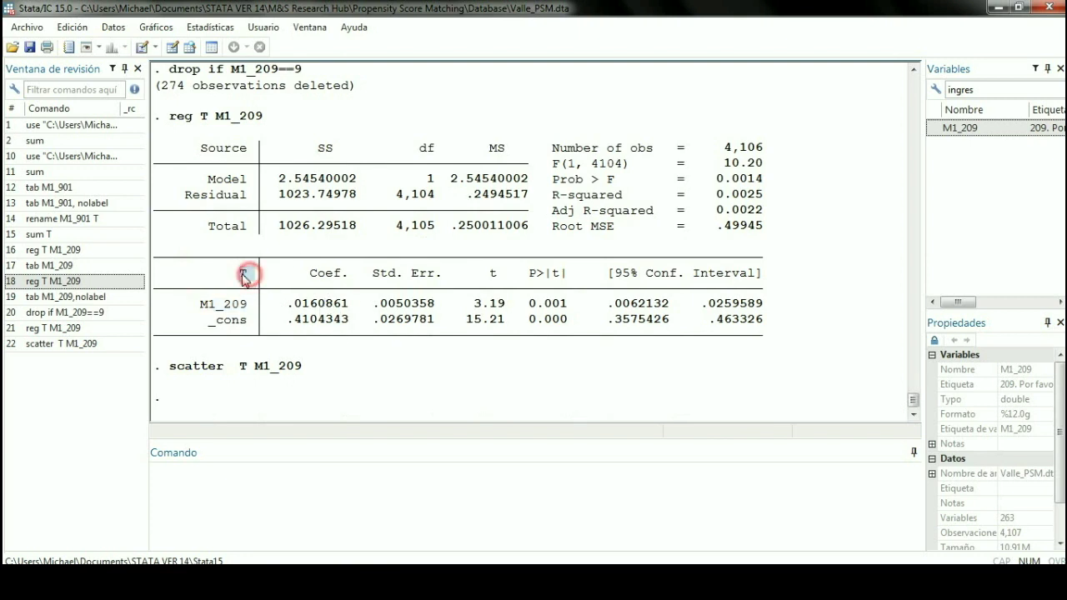
drag(286, 303, 344, 314)
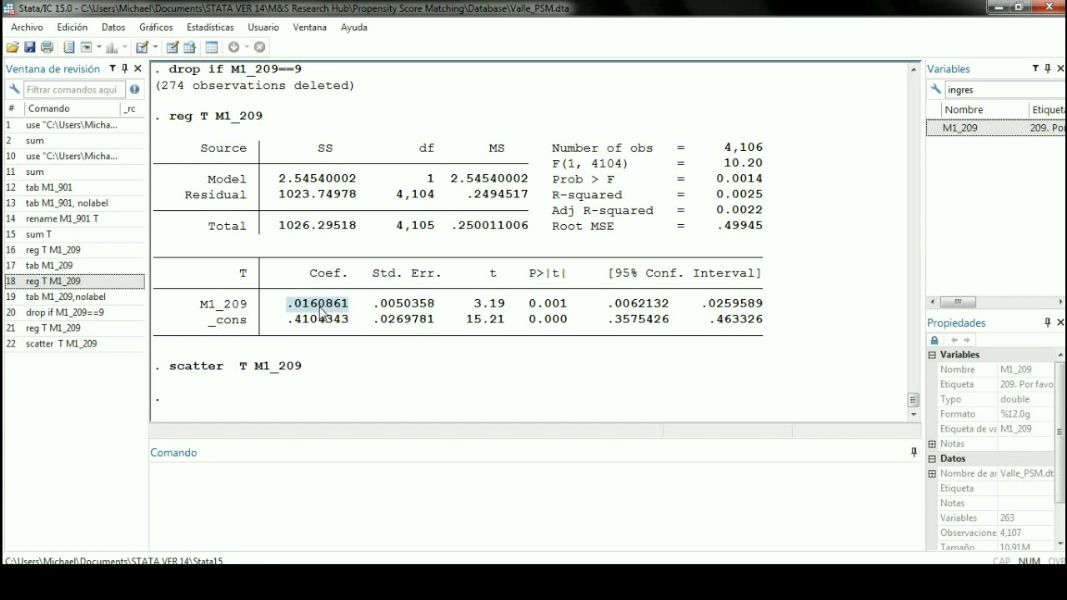
scroll(352, 255, up, 1)
scroll(376, 320, down, 1)
click(448, 341)
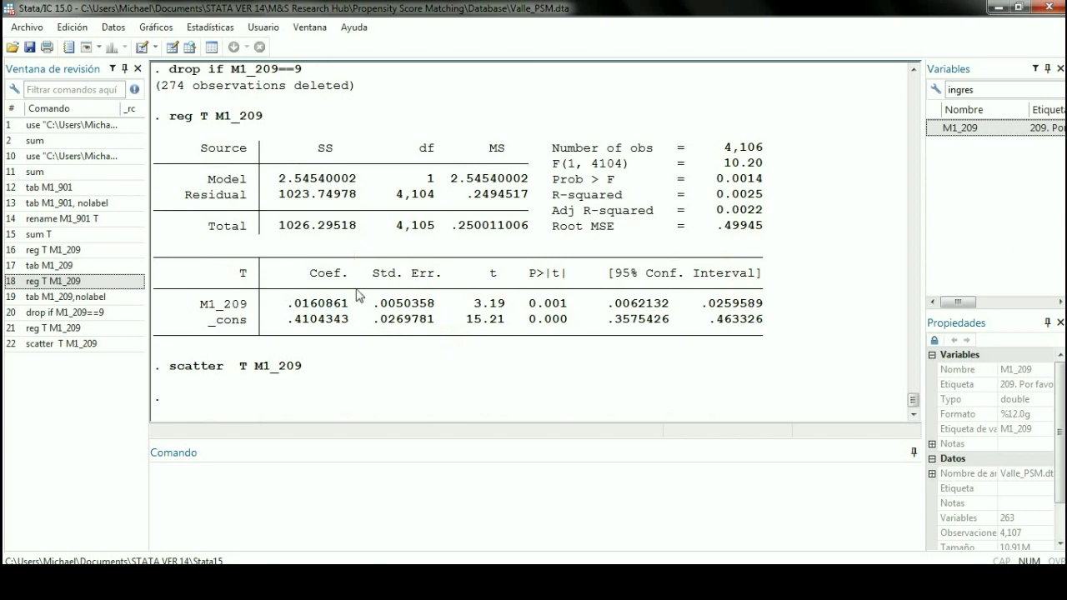
- Generate the regression's linear prediction as a new variable with the command predict ols, xb
click(431, 486)
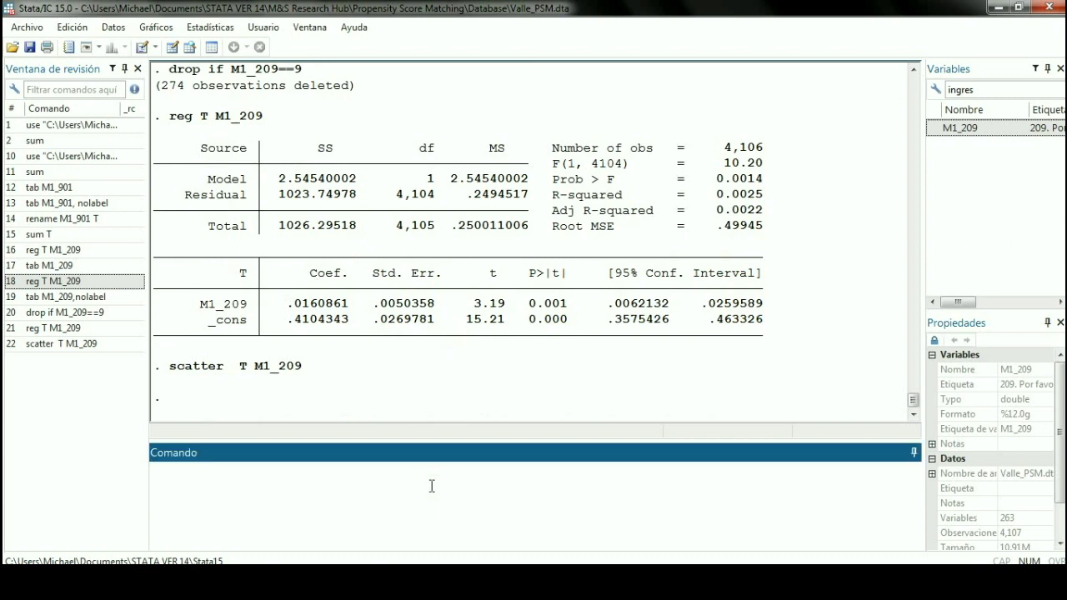
text(predict ols, xb)
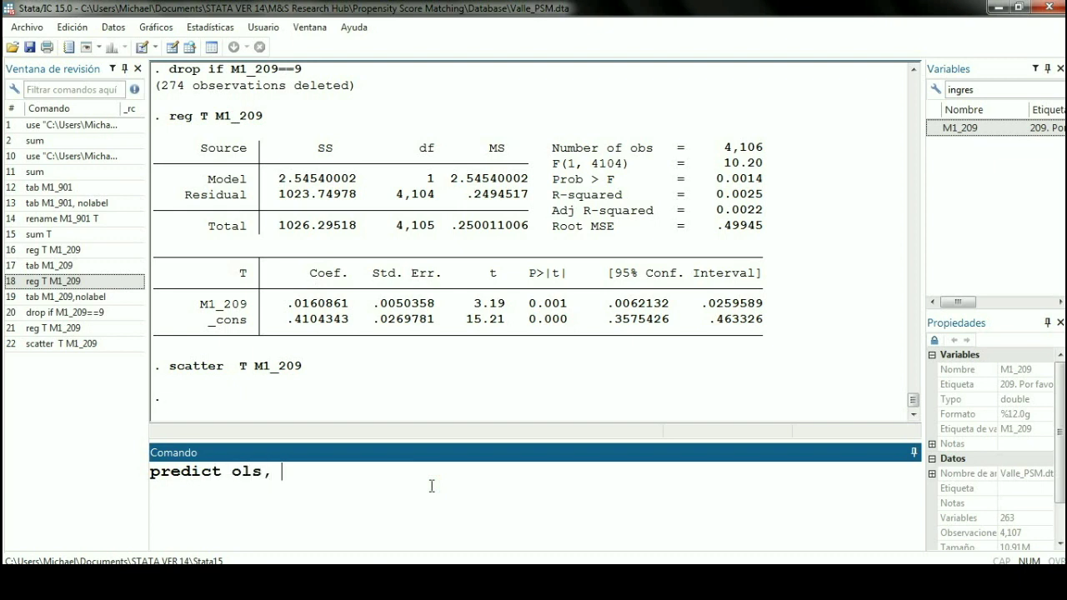
double_click(204, 471)
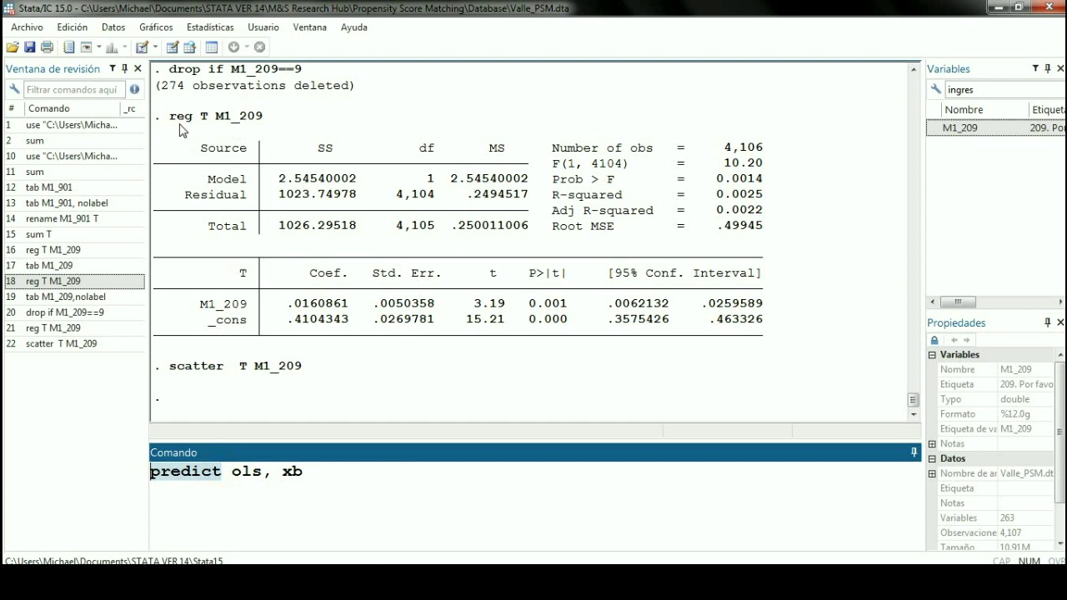
drag(308, 465, 284, 471)
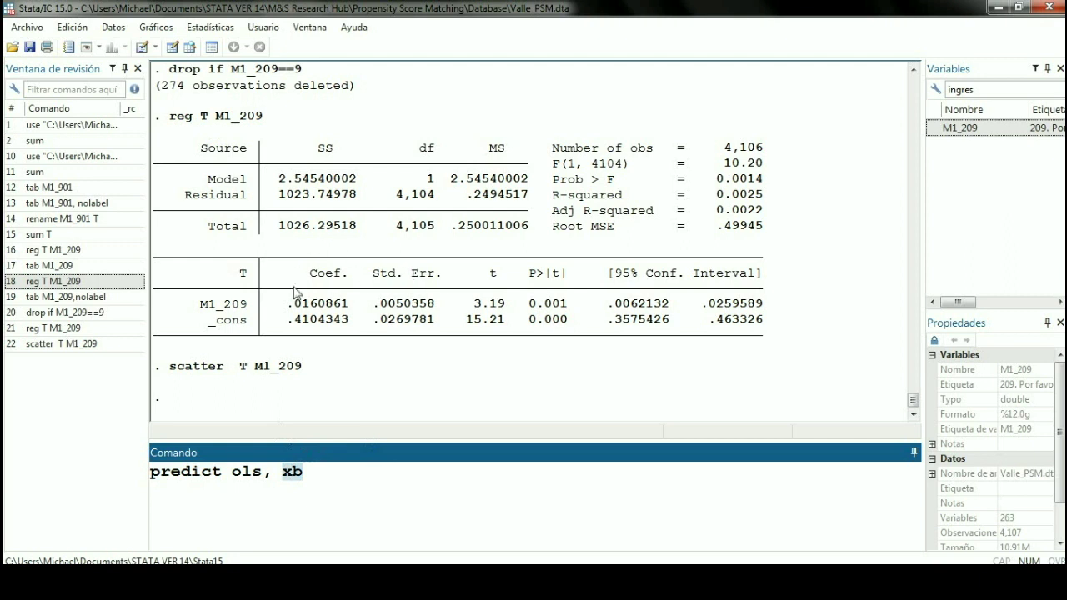
drag(261, 474, 234, 472)
click(360, 480)
key(Return)
- Plot a scatter graph of ols against M1_209 and move the graph window clear of the command output
double_click(275, 319)
key(ctrl+c)
click(287, 505)
text(scatter)
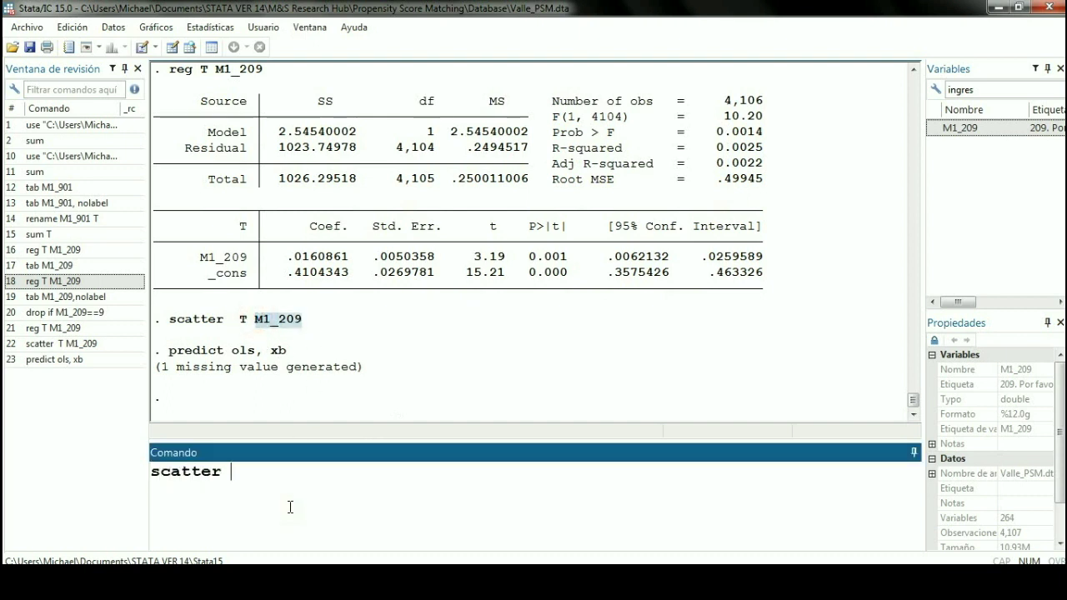
text( ols)
key(ctrl+v)
key(Return)
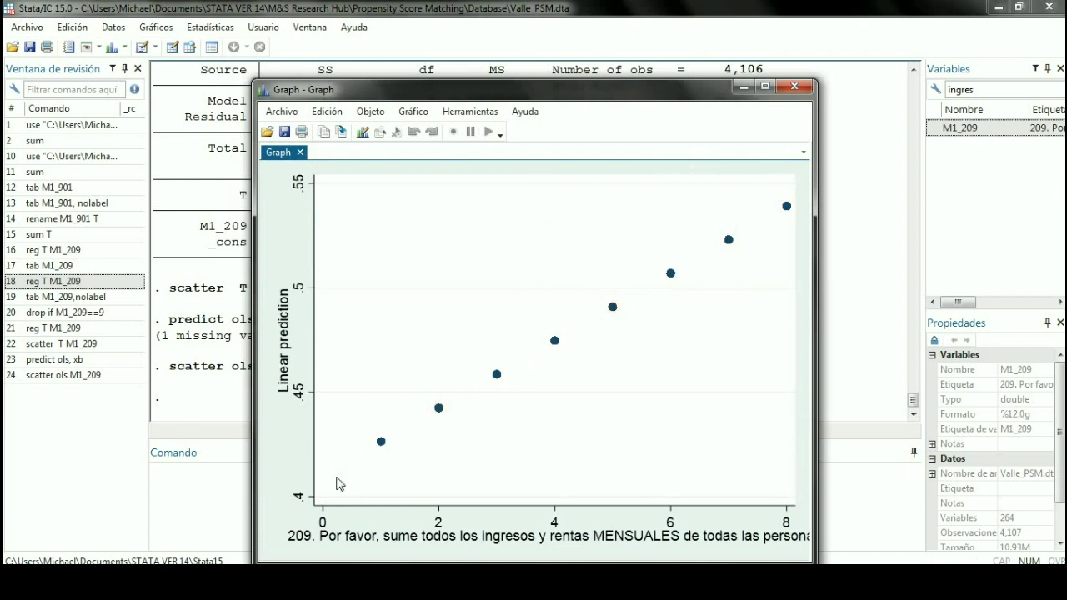
drag(532, 92, 721, 60)
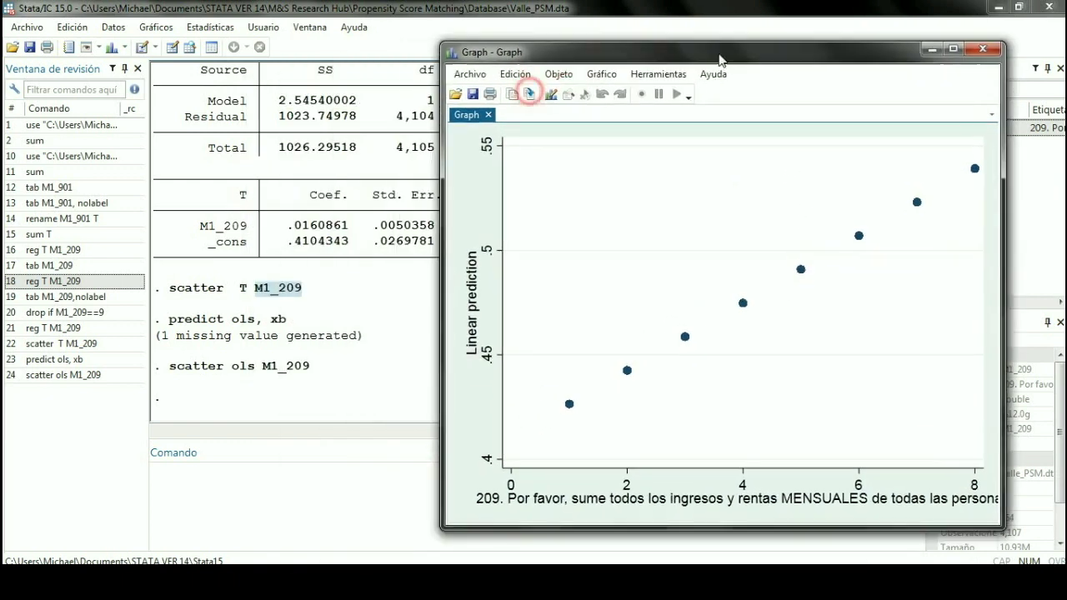
- Compare the plotted linear predictions across income categories with the coefficient table for T and M1_209 in the regression output
click(402, 326)
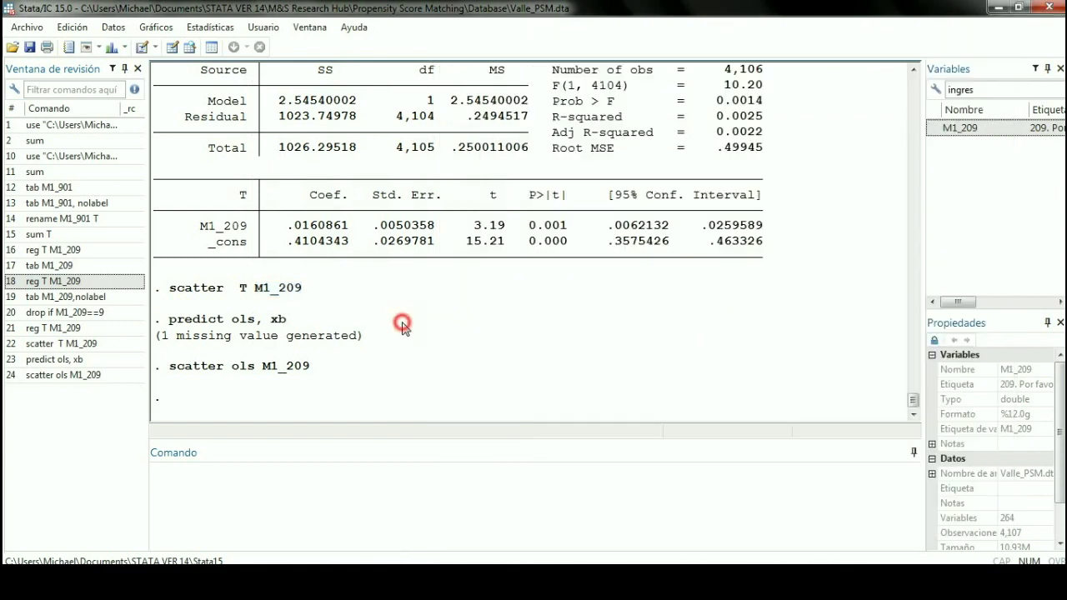
scroll(417, 340, up, 2)
key(alt+Tab)
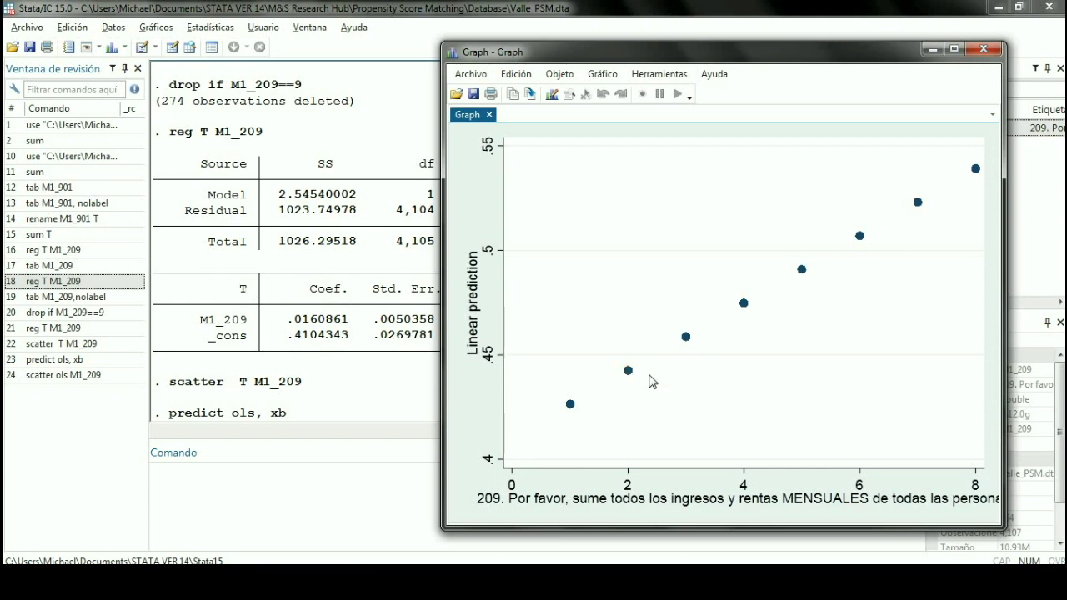
click(743, 303)
click(801, 270)
click(800, 314)
click(760, 309)
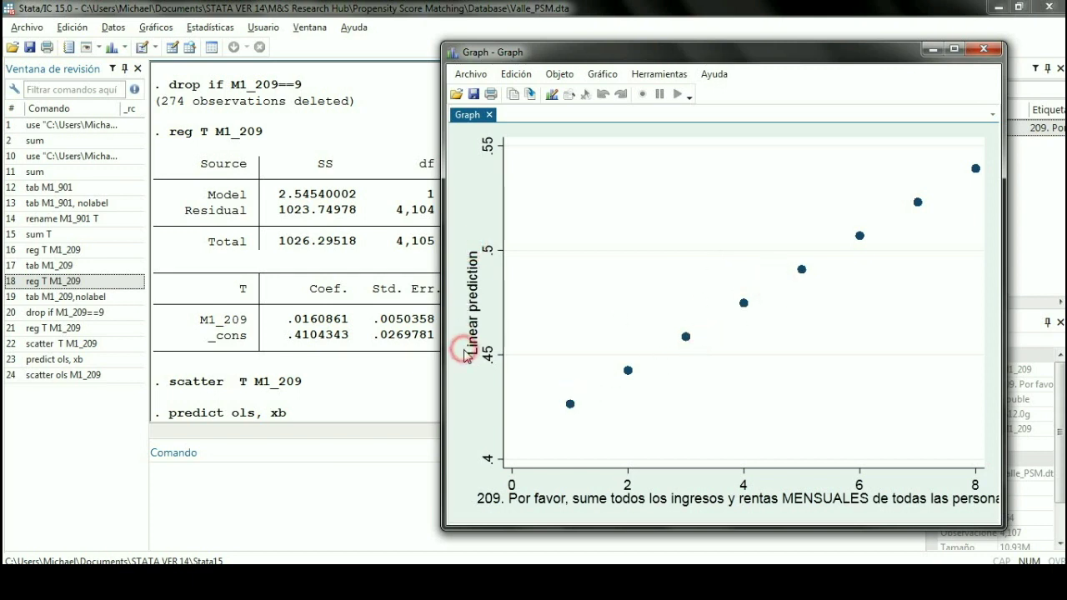
click(253, 295)
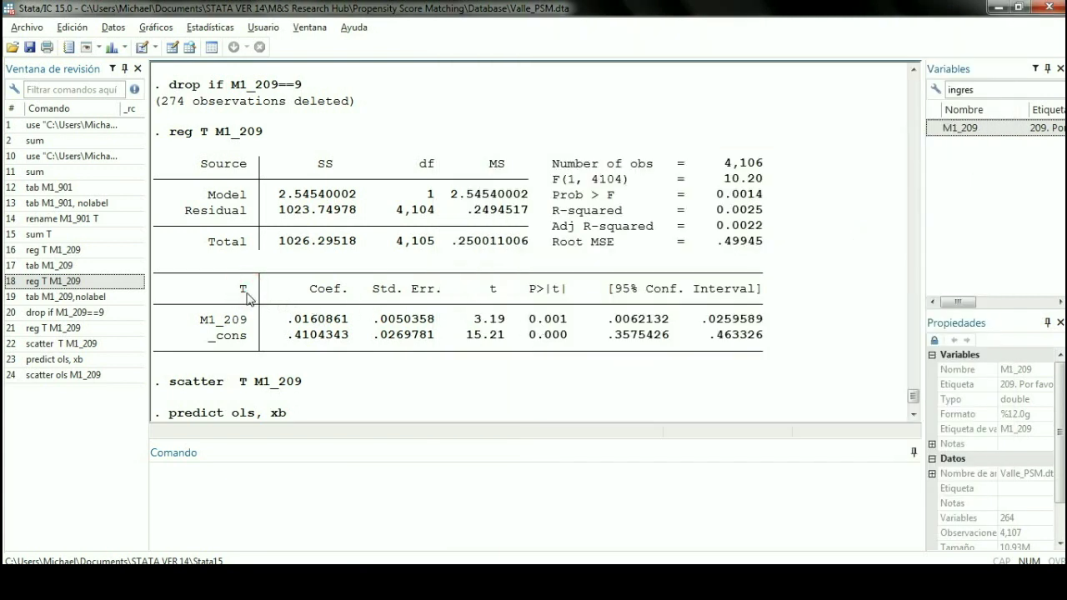
drag(244, 289, 791, 322)
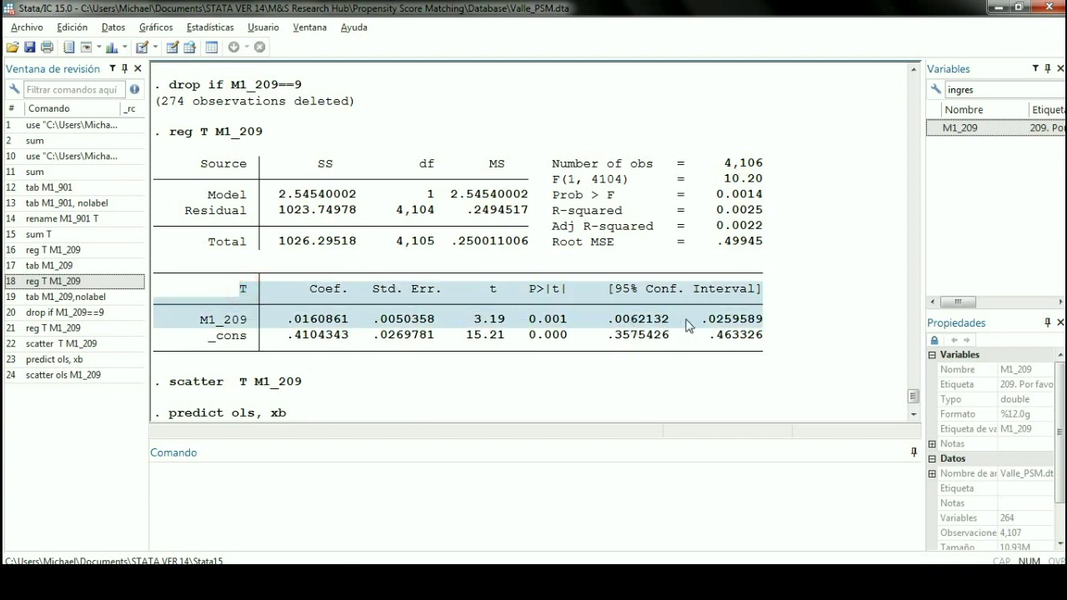
click(556, 345)
scroll(557, 345, down, 2)
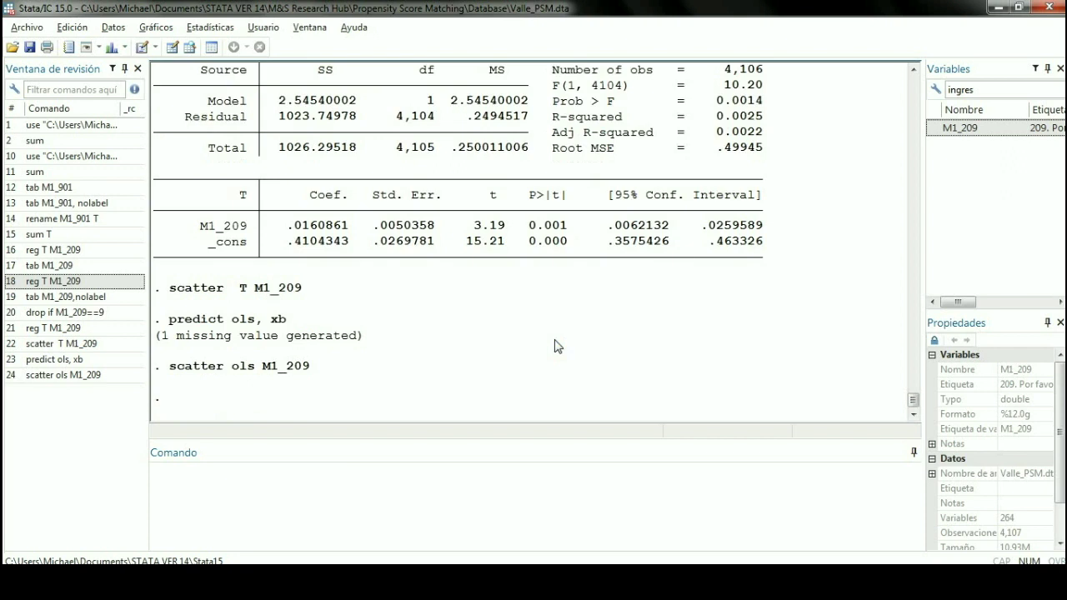
- Copy the variable list T M1_209 from the earlier reg command into the command line, with the cursor ahead of it
scroll(500, 350, up, 3)
scroll(380, 352, down, 1)
click(203, 132)
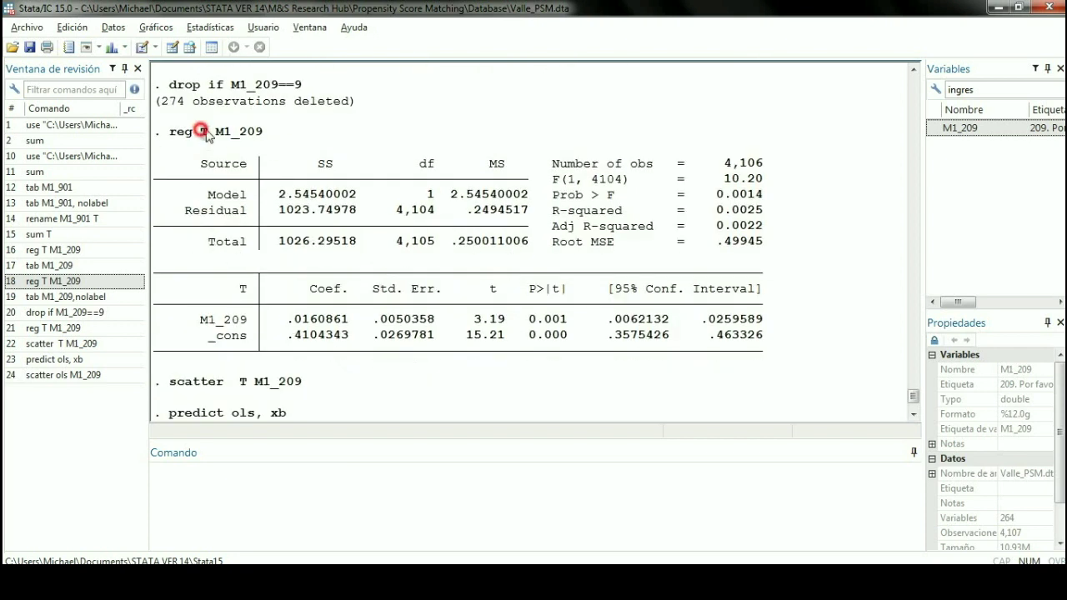
drag(203, 134, 265, 133)
key(ctrl+c)
click(454, 503)
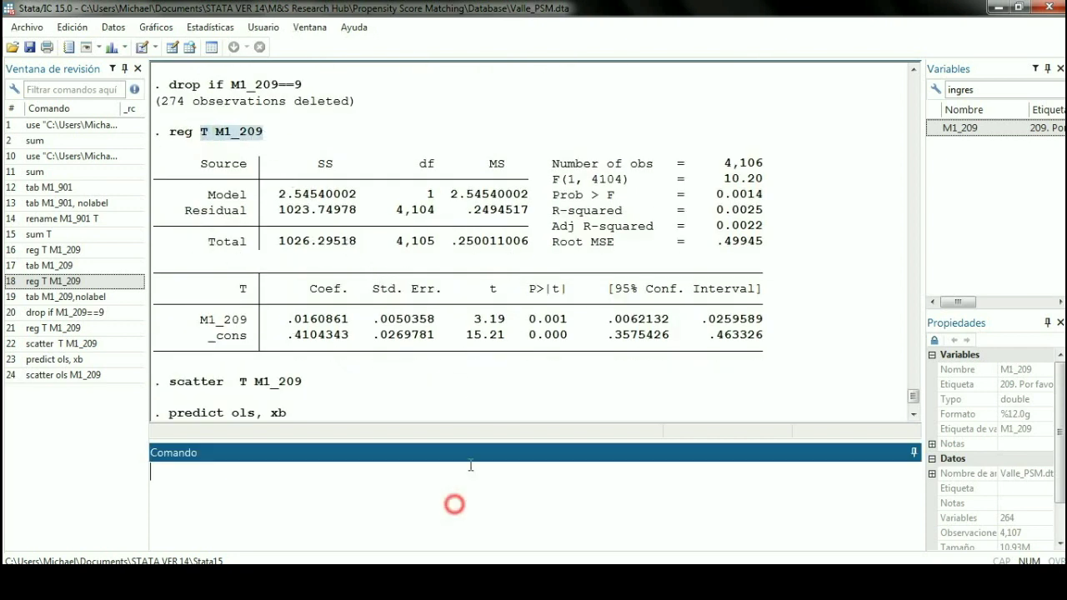
key(ctrl+v)
key(Home)
text(prob)
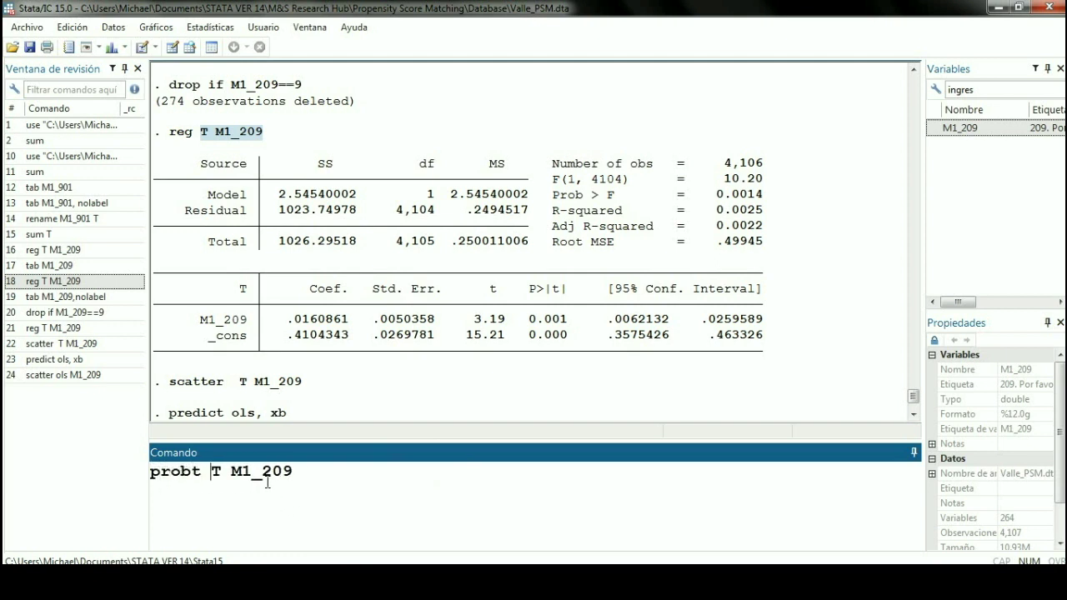
key(BackSpace)
key(BackSpace)
key(BackSpace)
key(BackSpace)
text(ñp)
key(BackSpace)
key(BackSpace)
text(ñp)
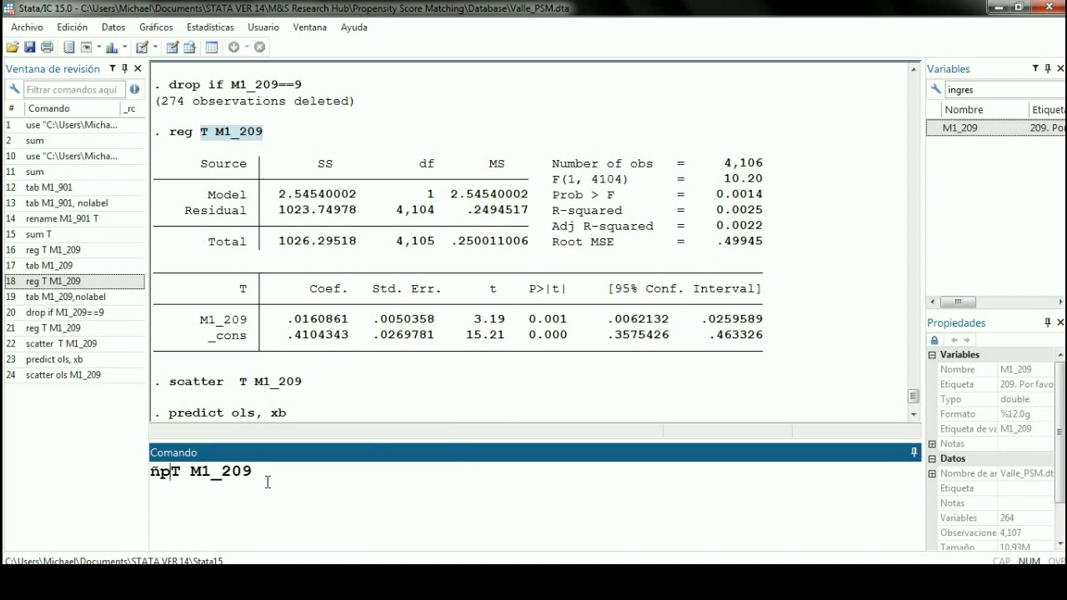
key(BackSpace)
key(BackSpace)
- Fit a logistic regression of treatment on income by running logit T M1_209
text(logit)
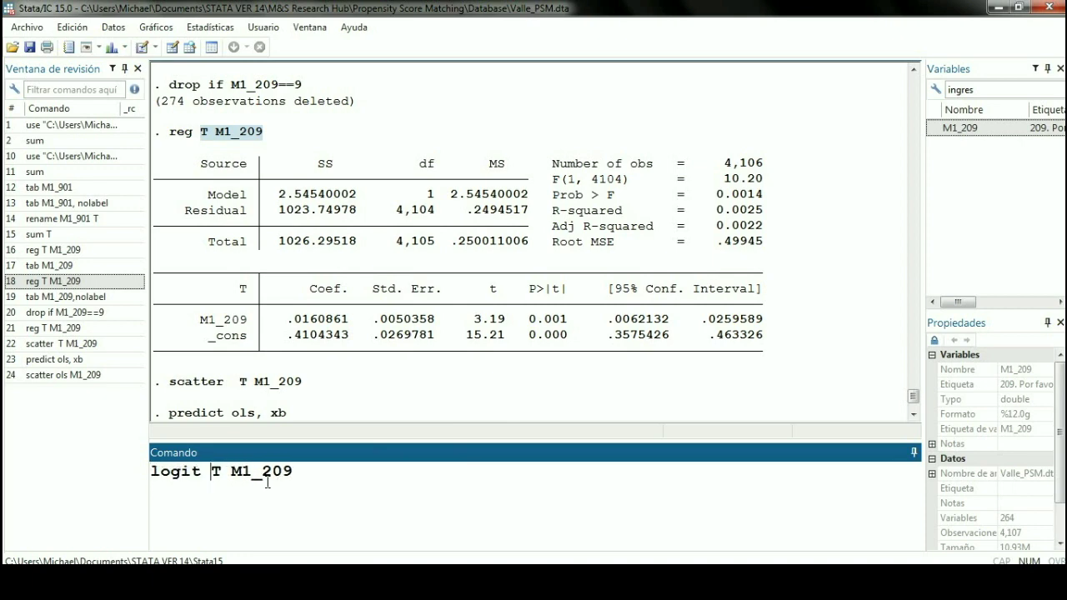
key(Return)
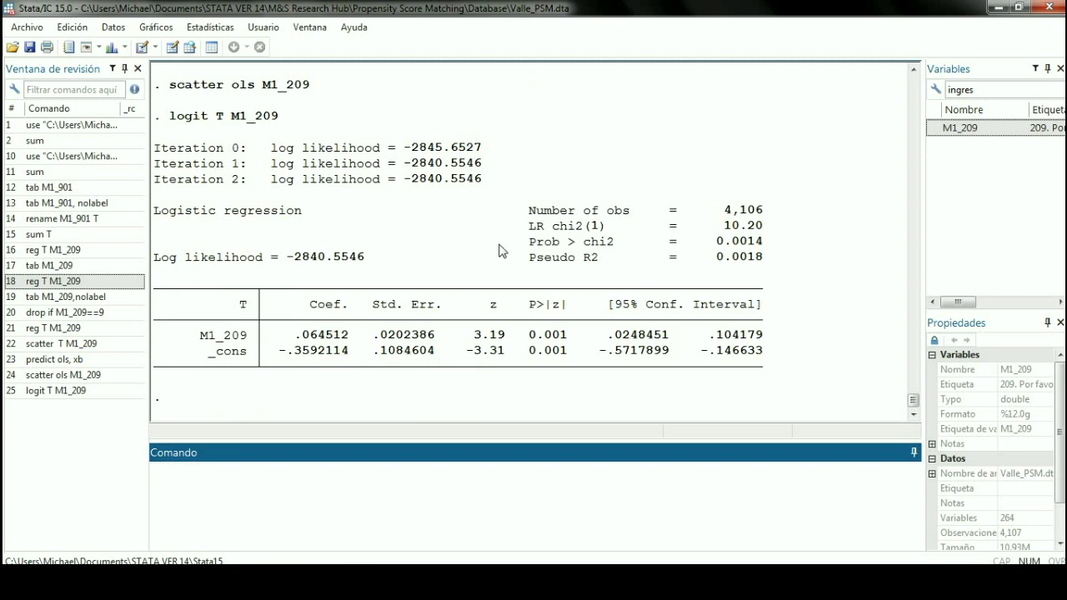
- Examine the log-likelihood iterations and the M1_209 coefficient for outcome T in the logit output
drag(497, 178, 309, 185)
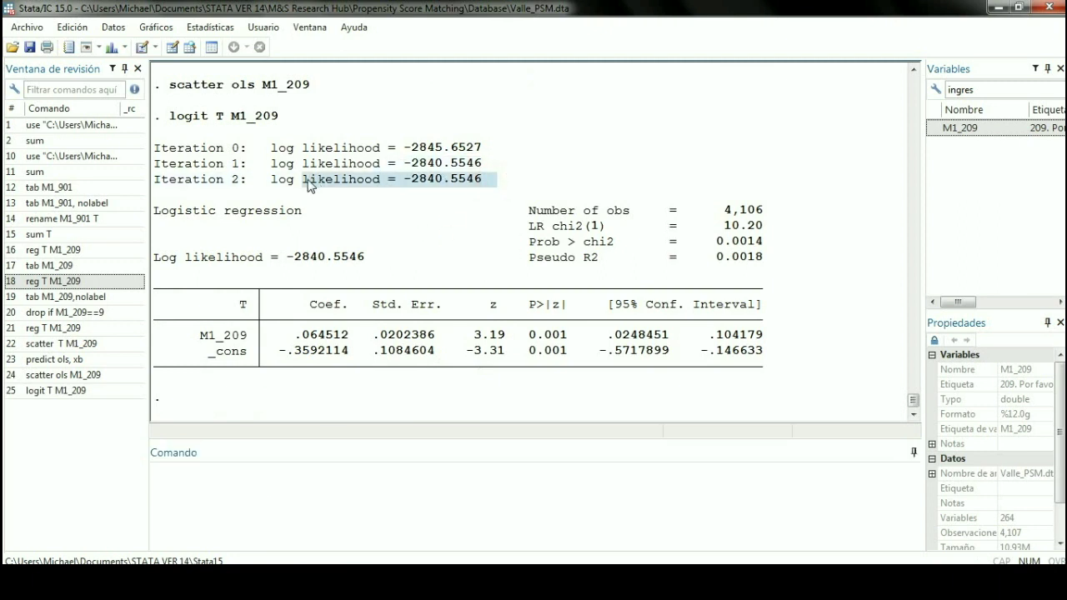
click(308, 185)
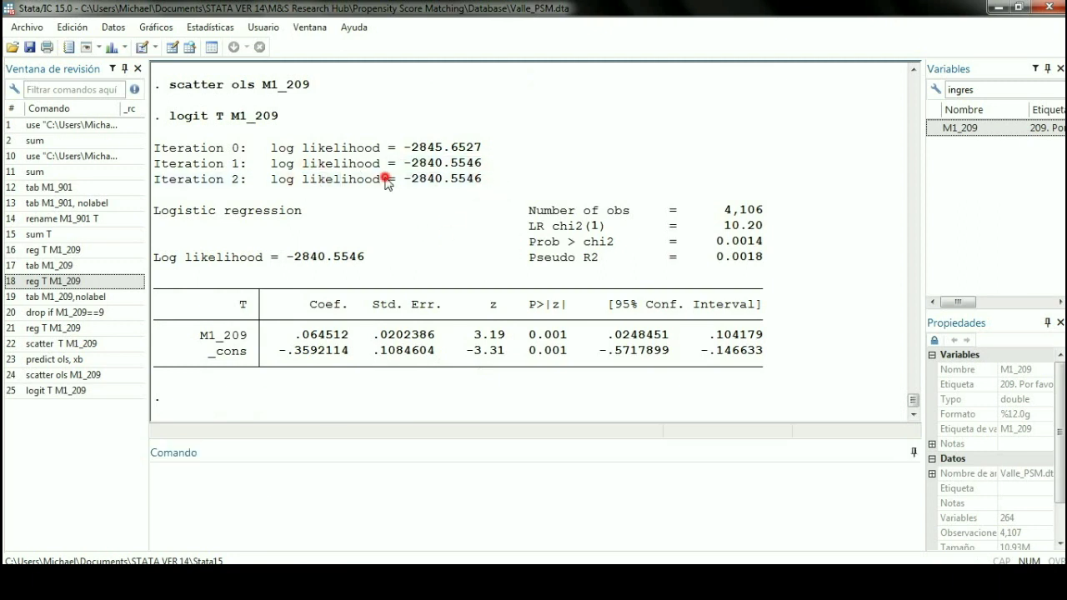
double_click(277, 150)
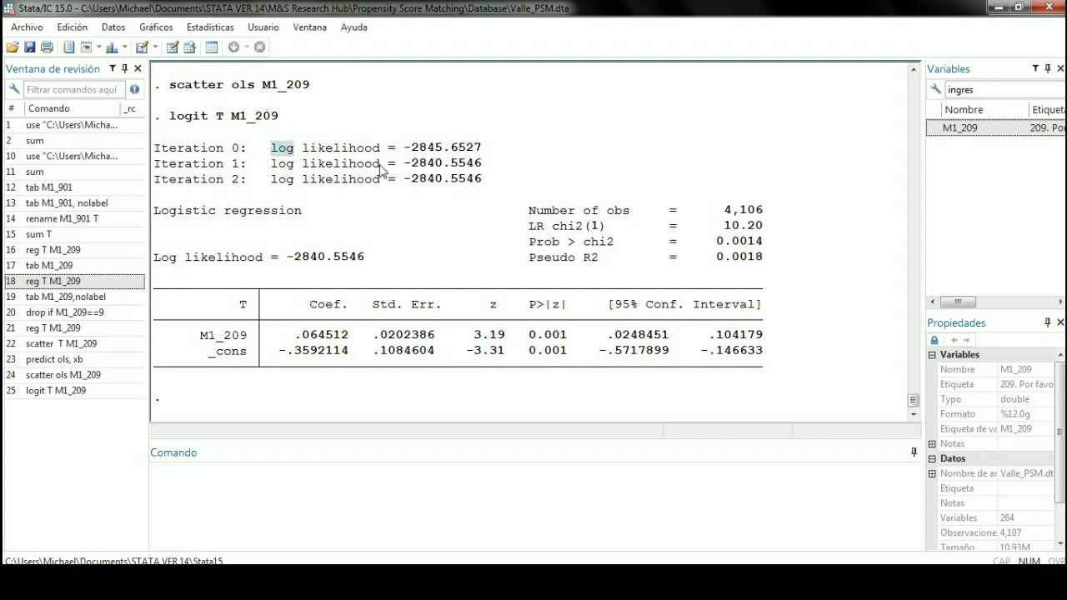
drag(498, 181, 403, 181)
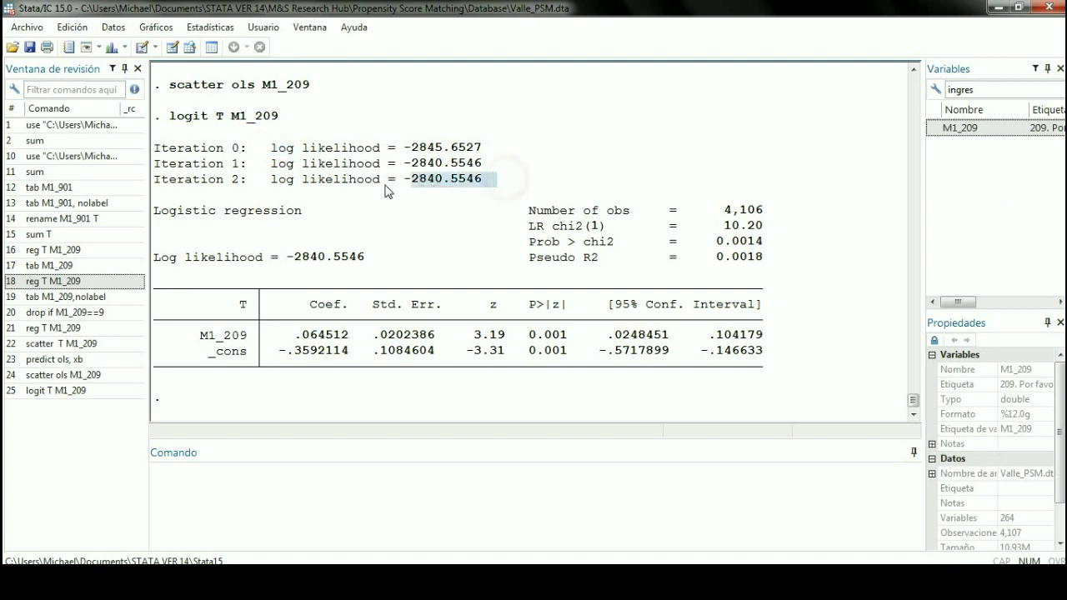
click(345, 203)
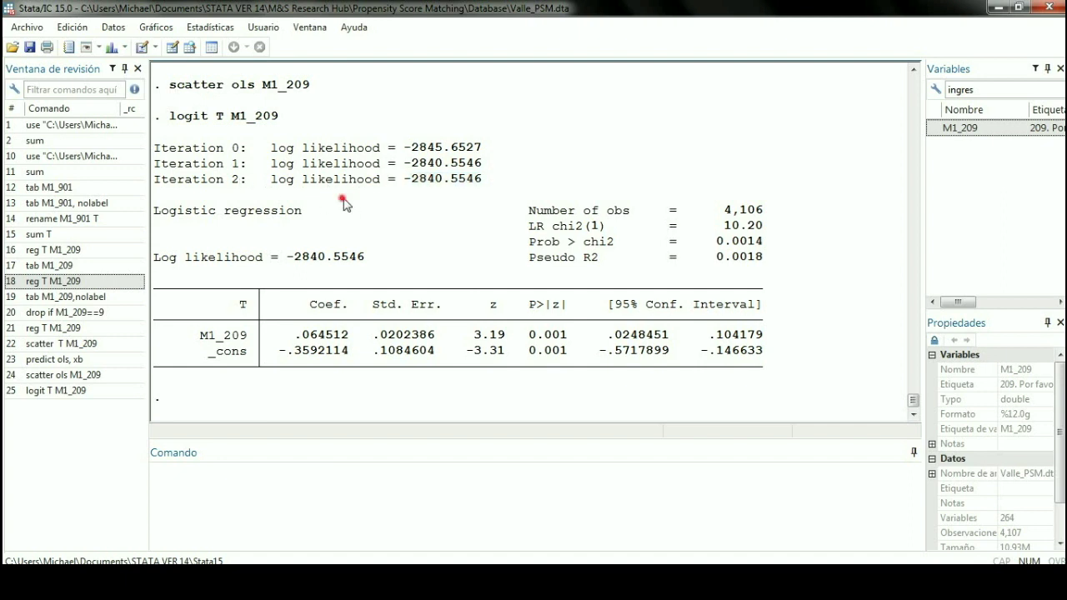
drag(406, 180, 493, 189)
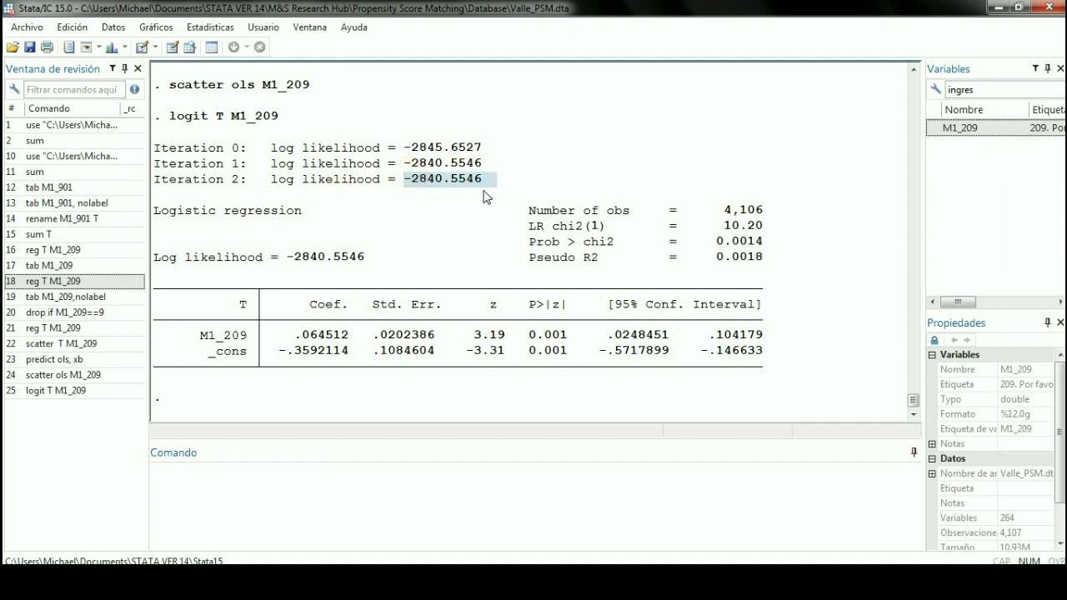
drag(348, 337, 275, 344)
click(372, 233)
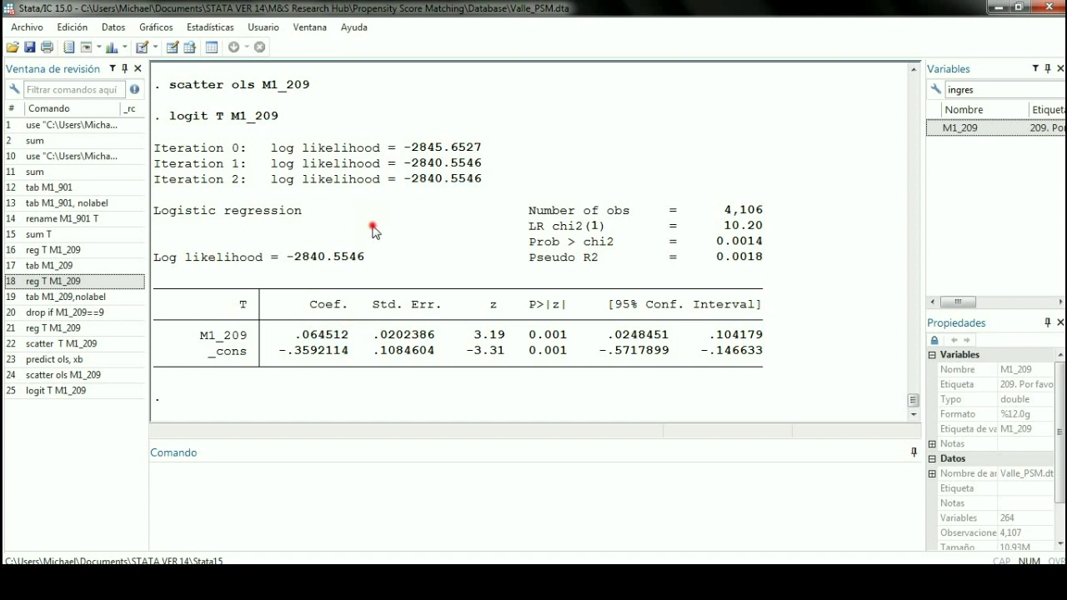
drag(342, 337, 286, 341)
click(315, 350)
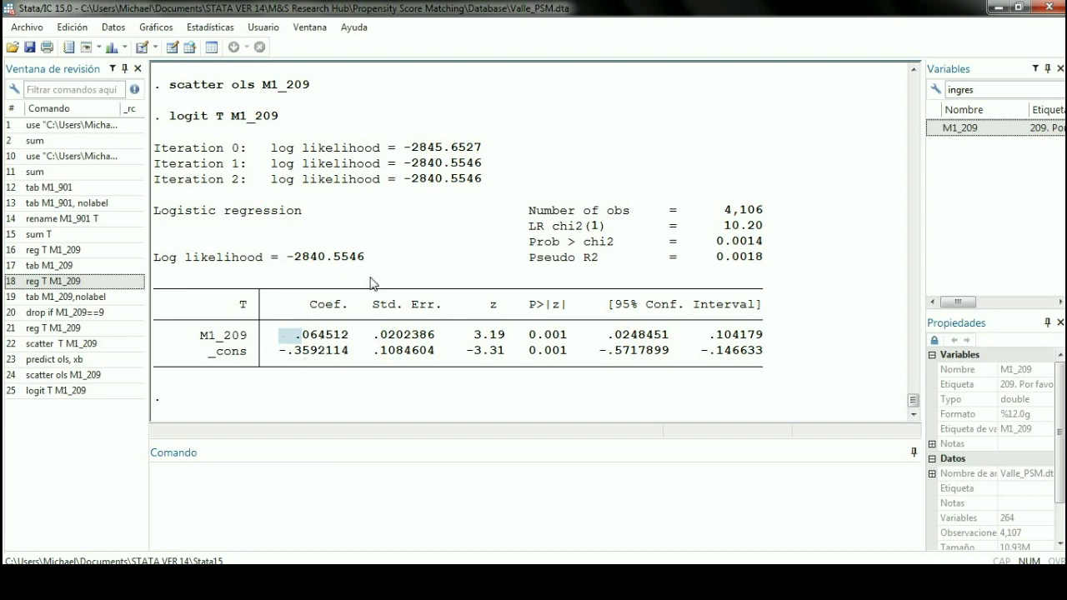
drag(257, 339, 206, 340)
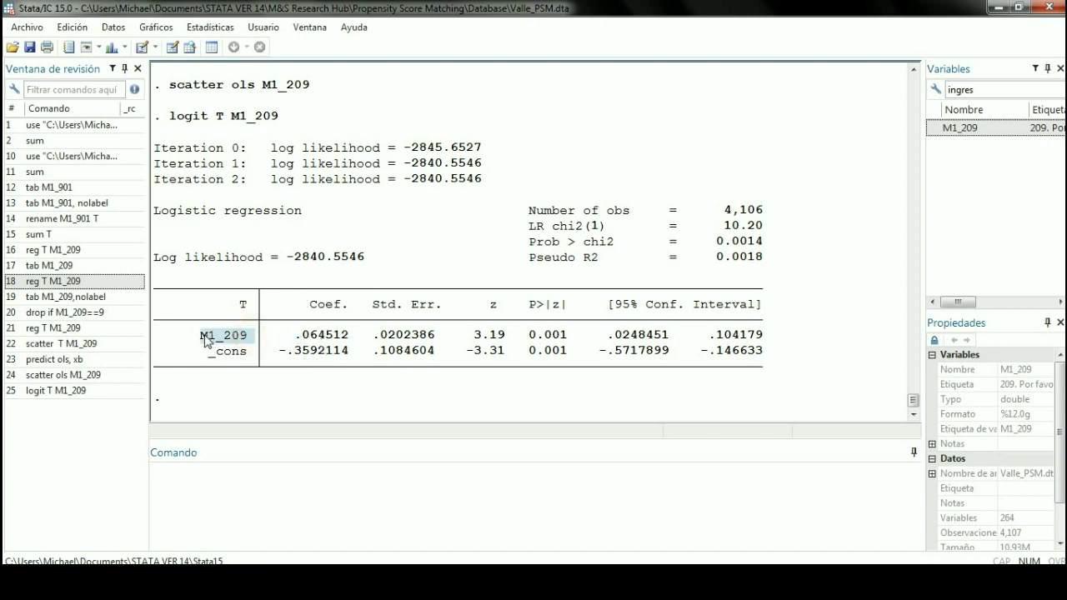
double_click(247, 306)
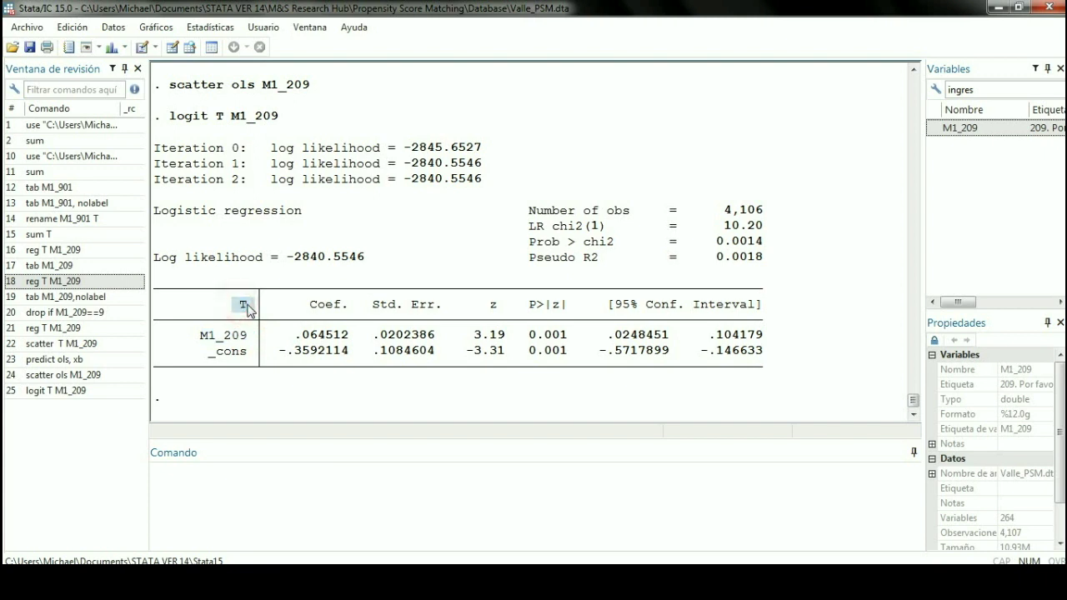
- Examine the logit output's Pseudo R2, Prob > chi2 and number of observations, along with the M1_209 coefficient row
click(468, 253)
drag(764, 260, 537, 265)
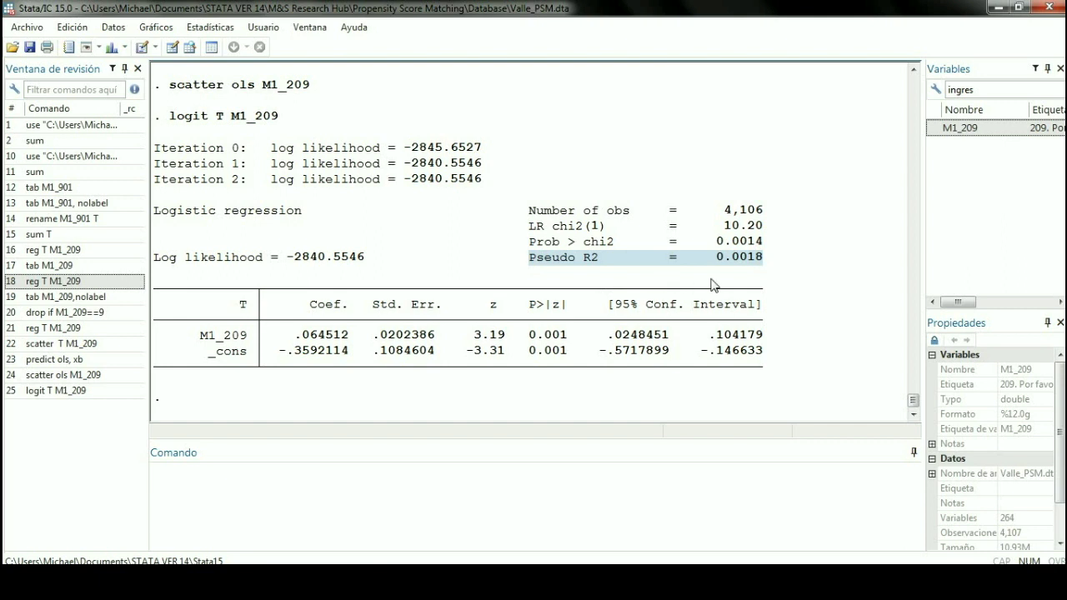
click(639, 255)
click(762, 241)
drag(732, 249, 543, 242)
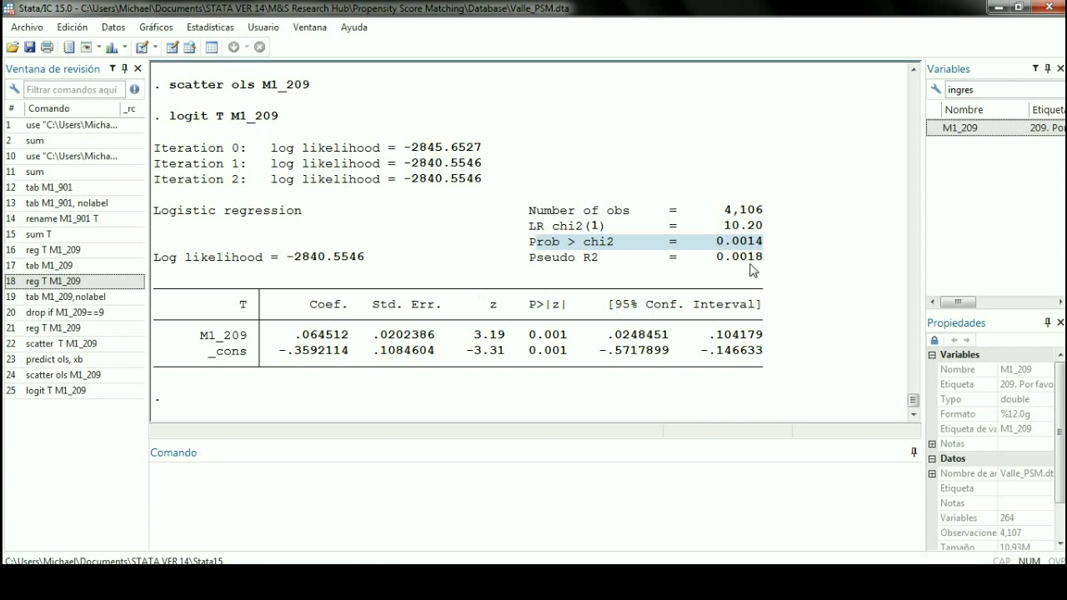
click(585, 268)
drag(776, 213, 531, 219)
click(682, 243)
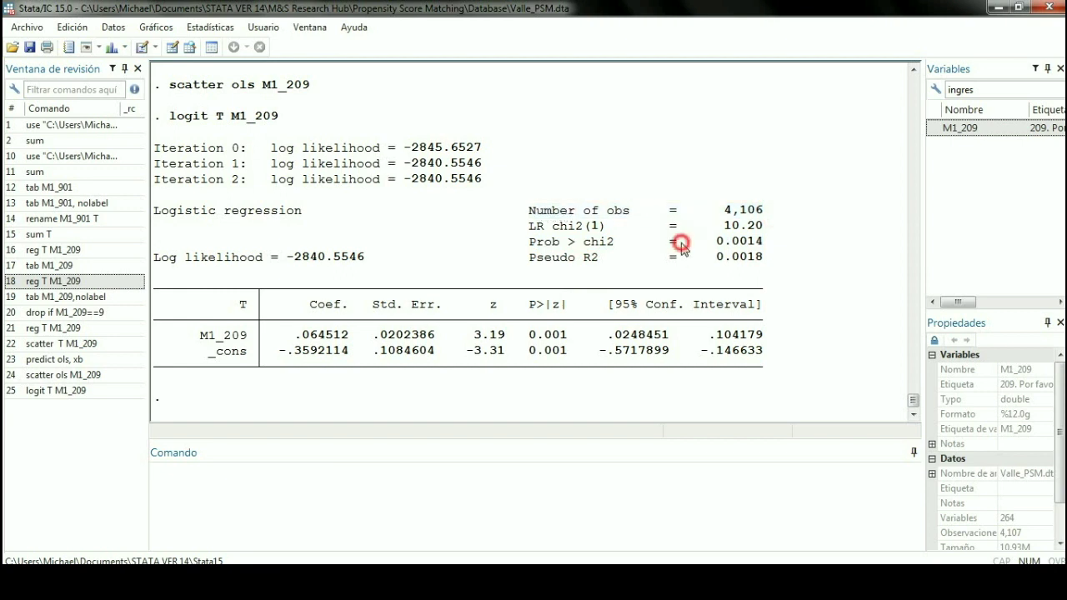
drag(380, 183, 306, 181)
drag(767, 210, 530, 213)
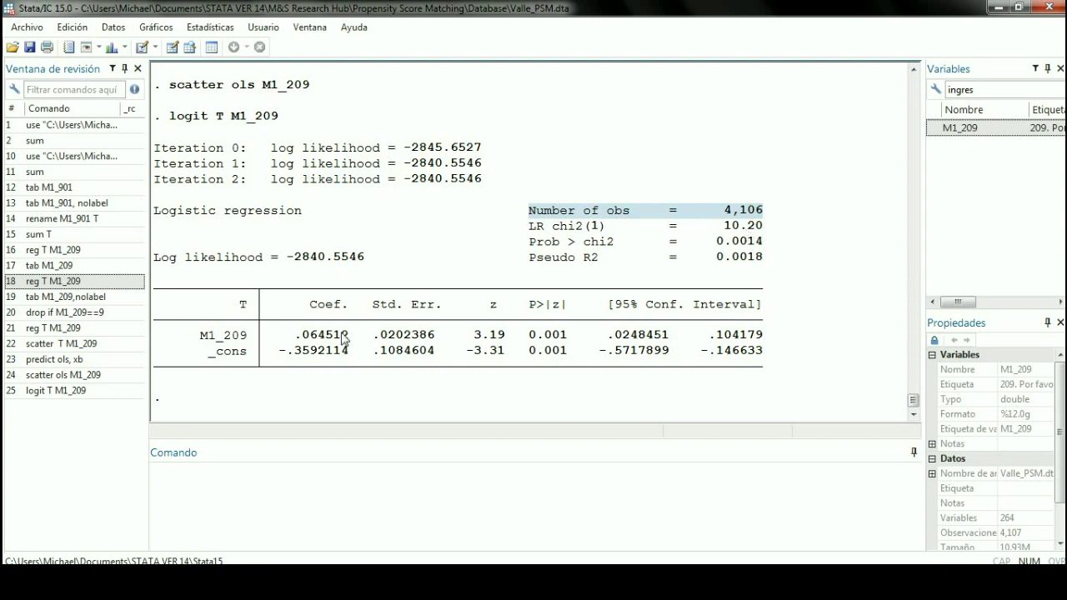
drag(775, 327, 326, 352)
click(414, 363)
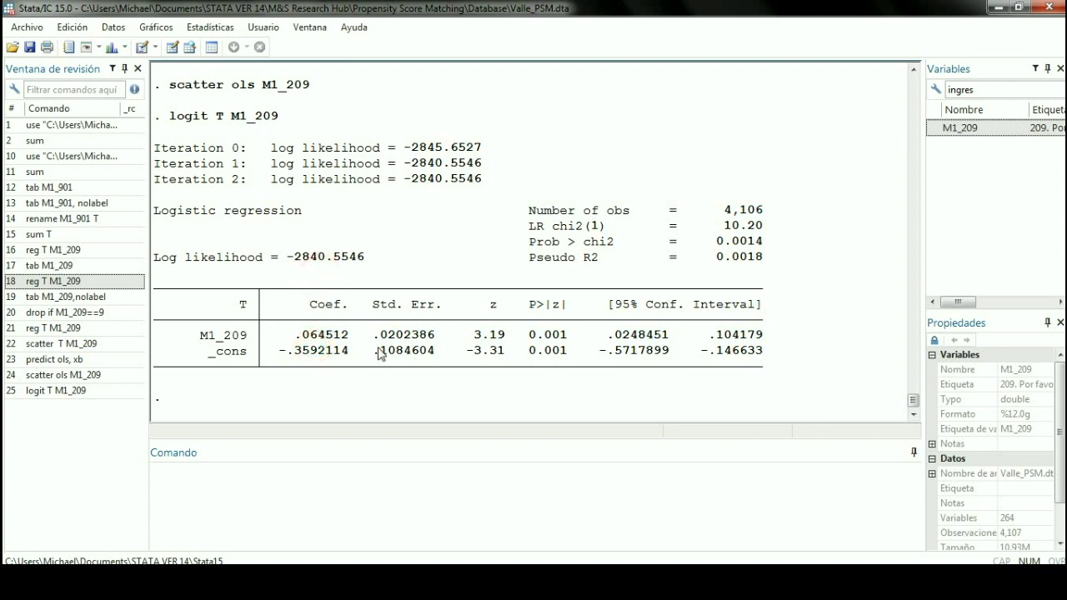
- Compute the logit model's information criteria with estat ic and check the AIC and BIC values
click(469, 452)
text(estat ic)
key(Return)
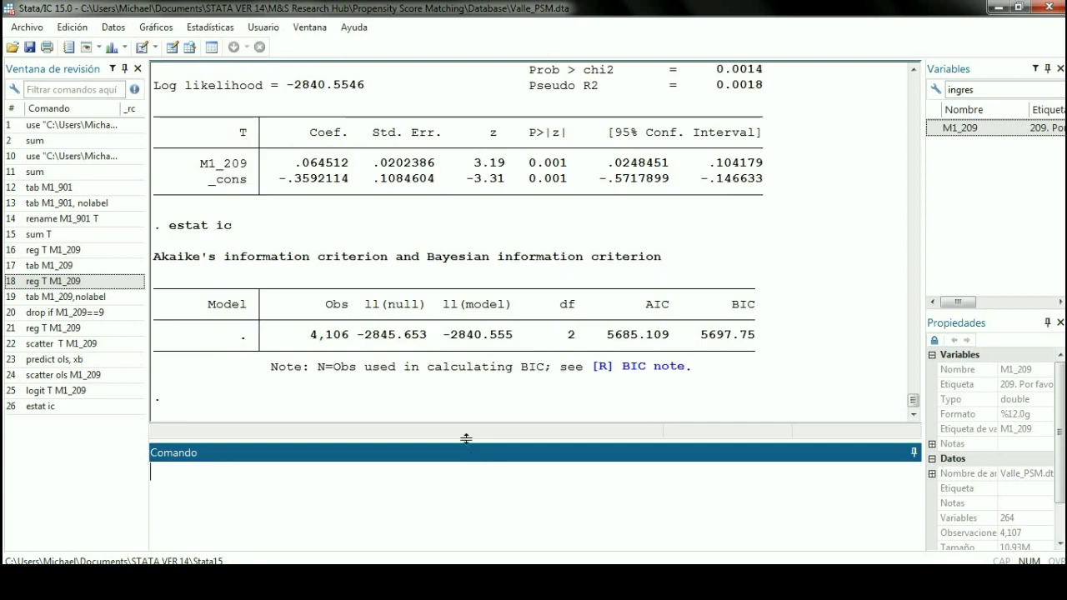
click(490, 332)
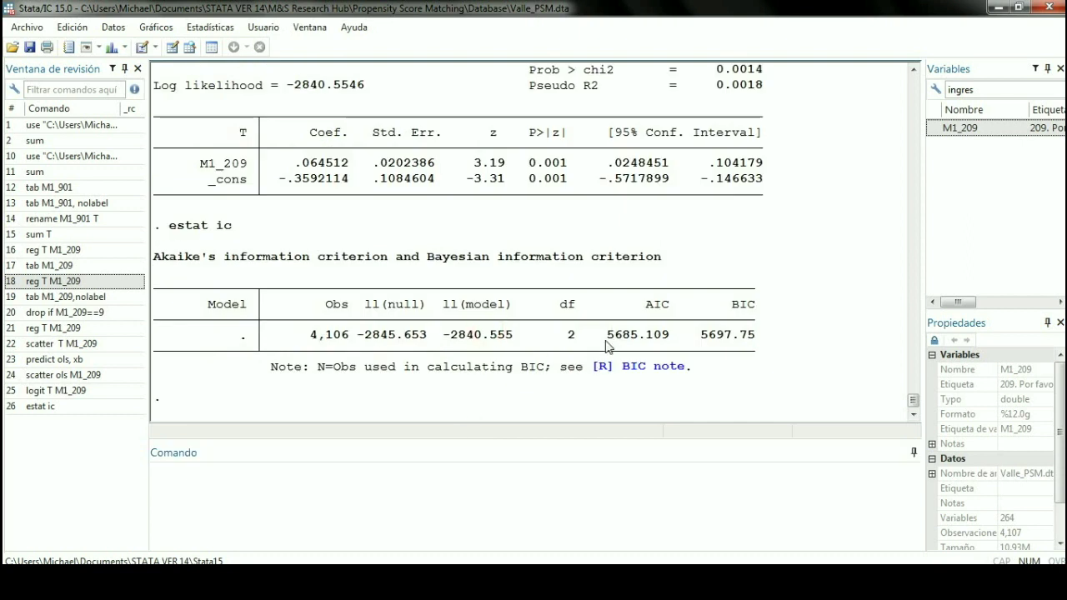
drag(607, 336, 751, 342)
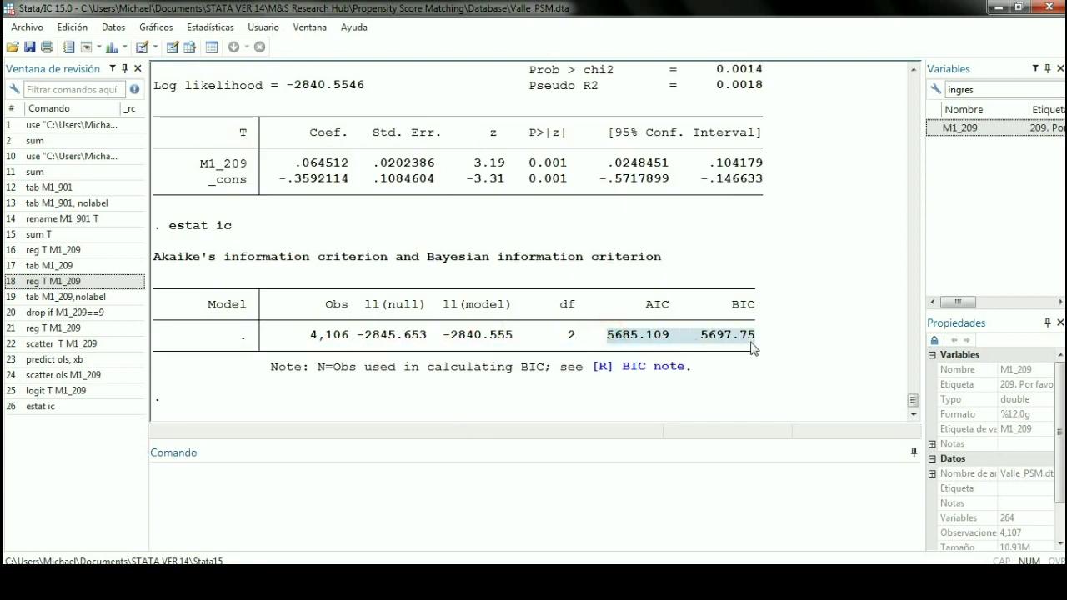
click(795, 367)
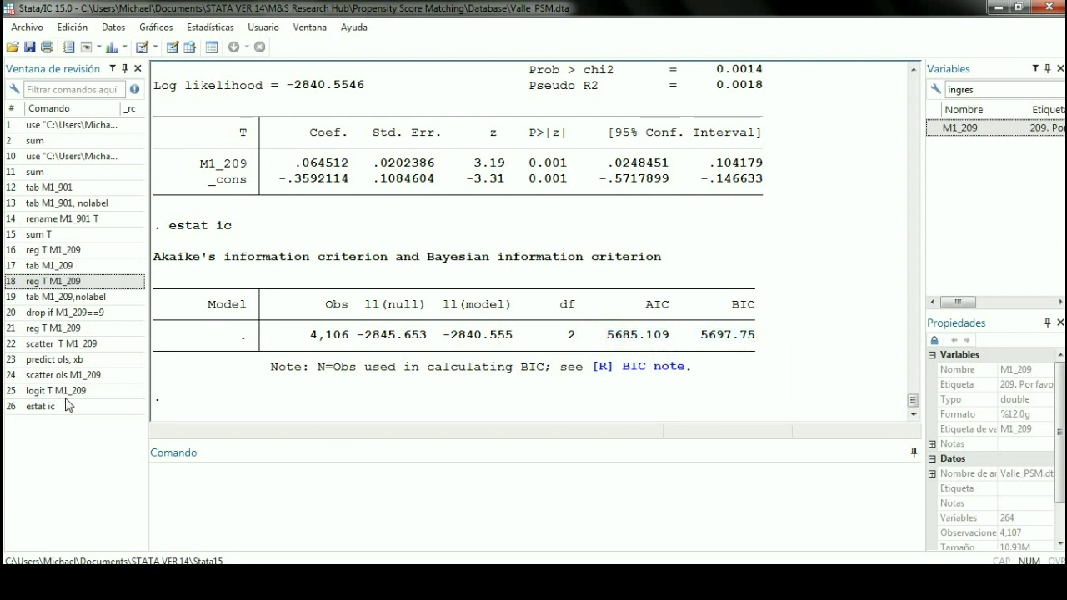
- Reuse the logit command as probit T M1_209 to fit a probit model, and check the p-value of M1_209
click(66, 390)
click(399, 514)
double_click(166, 472)
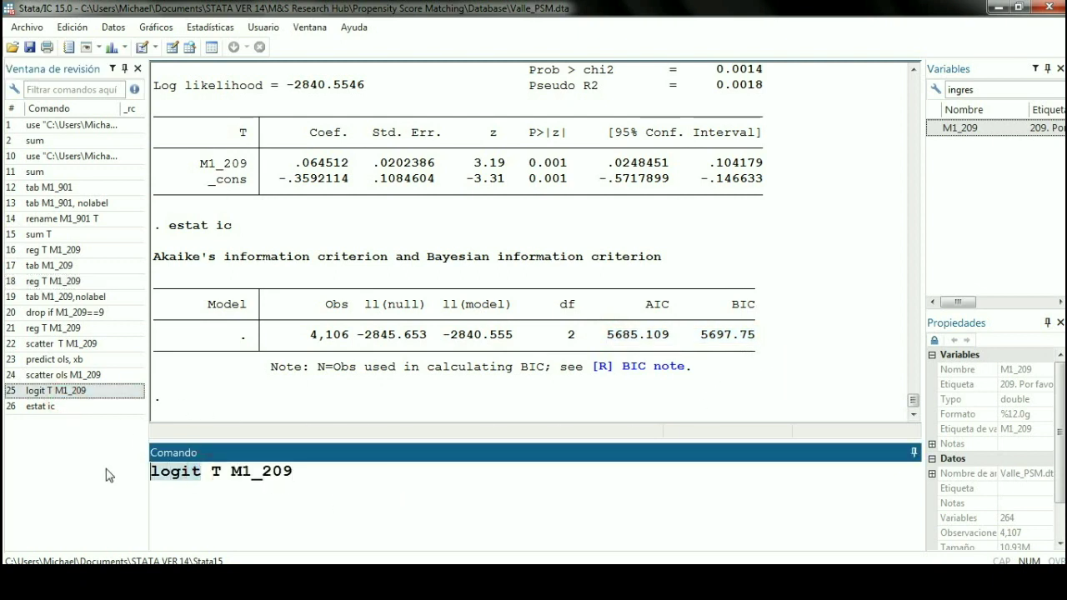
text(probit)
key(Return)
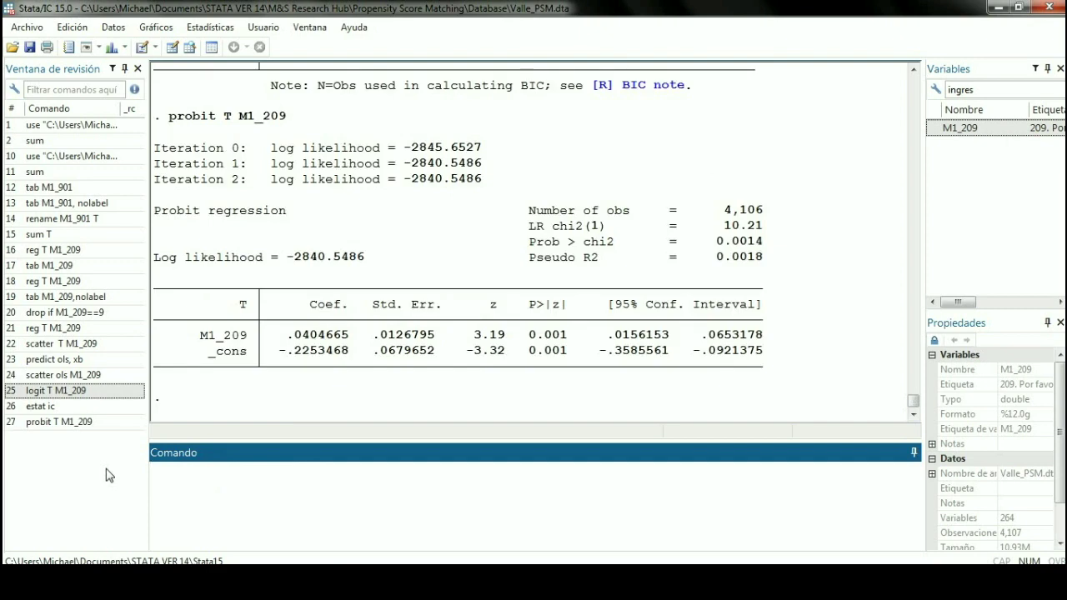
click(404, 342)
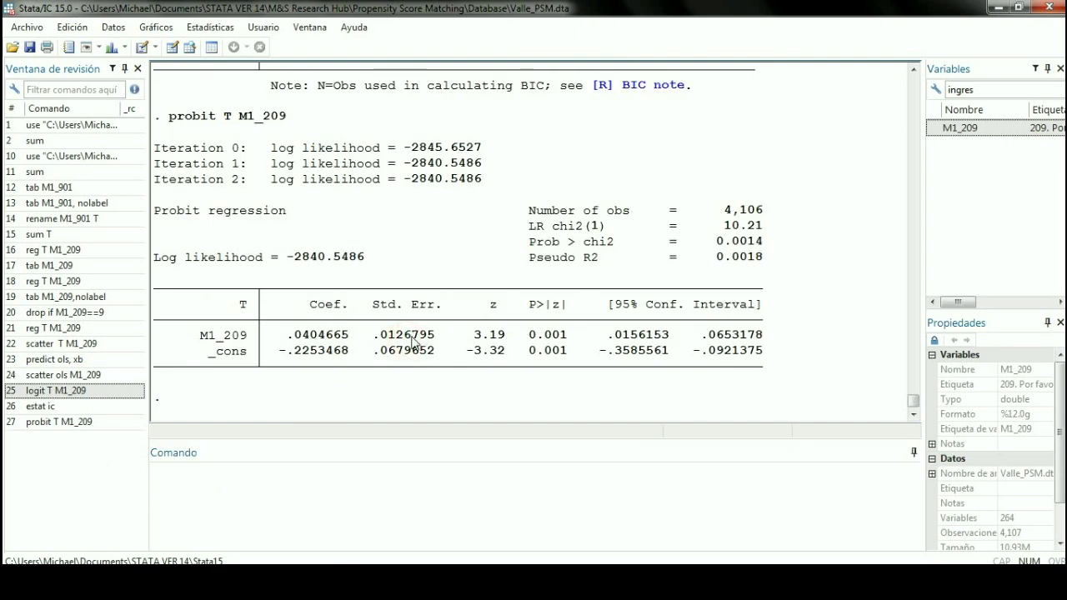
drag(533, 337, 566, 336)
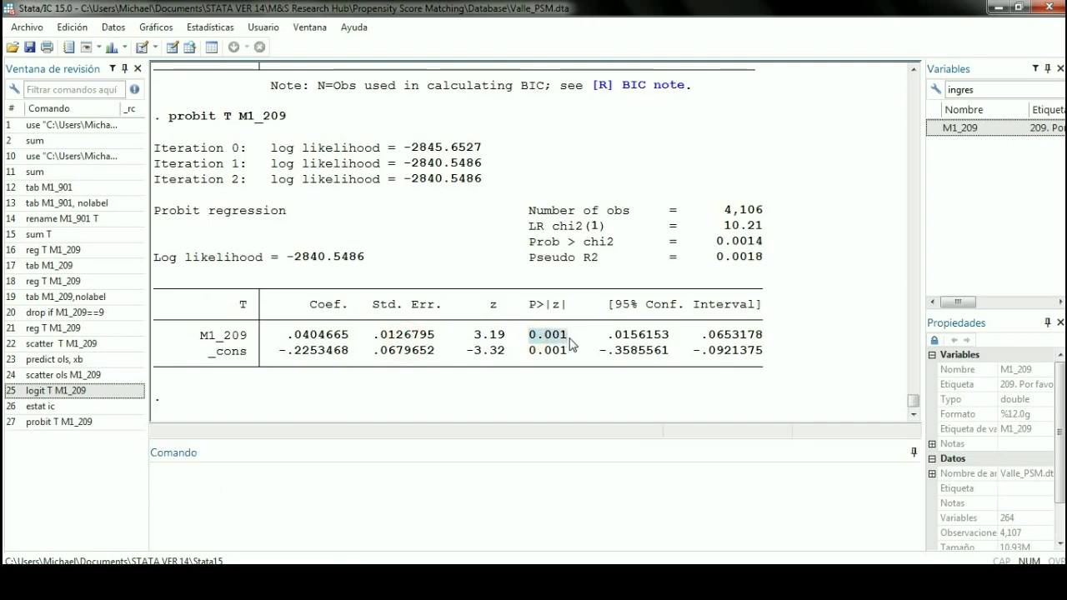
- Compare the M1_209 coefficient in the logit output with the one in the probit output
scroll(563, 344, up, 8)
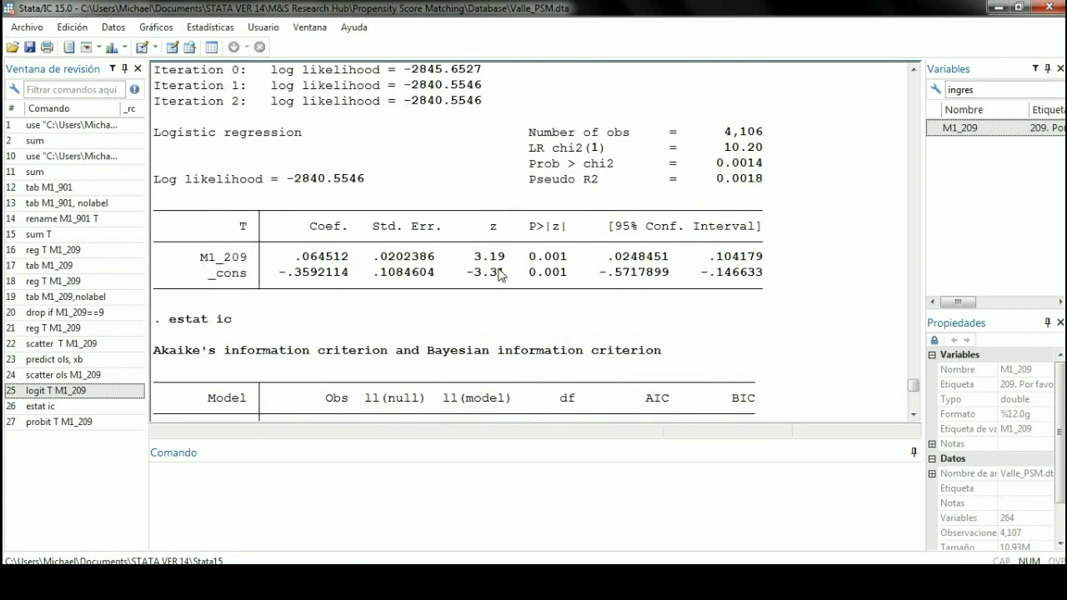
scroll(500, 275, down, 9)
scroll(500, 275, up, 6)
scroll(434, 278, down, 3)
scroll(367, 277, down, 2)
drag(353, 383, 294, 388)
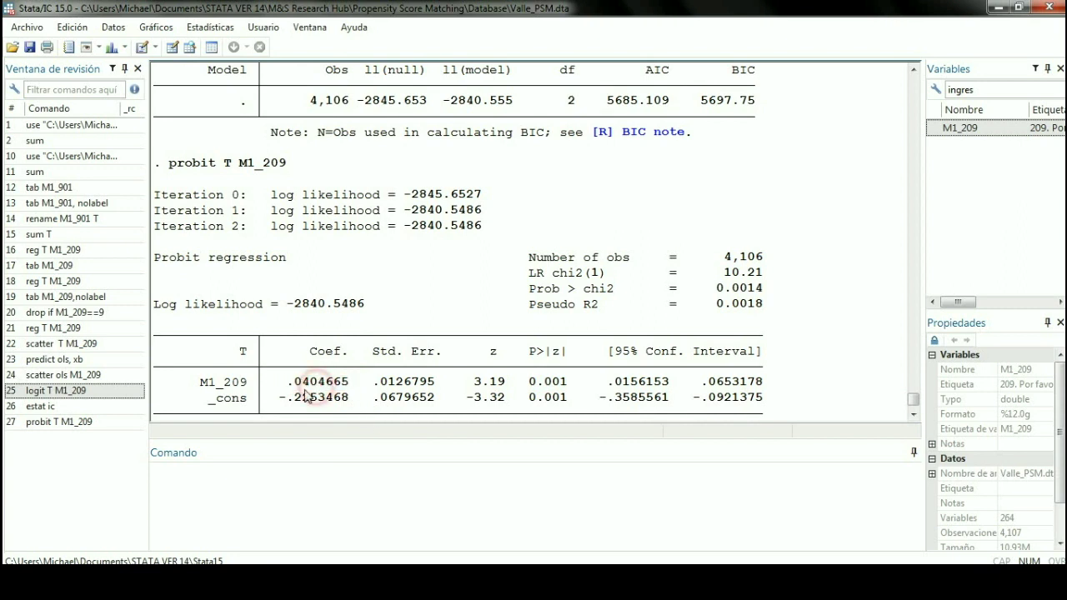
drag(289, 383, 273, 386)
key(Return)
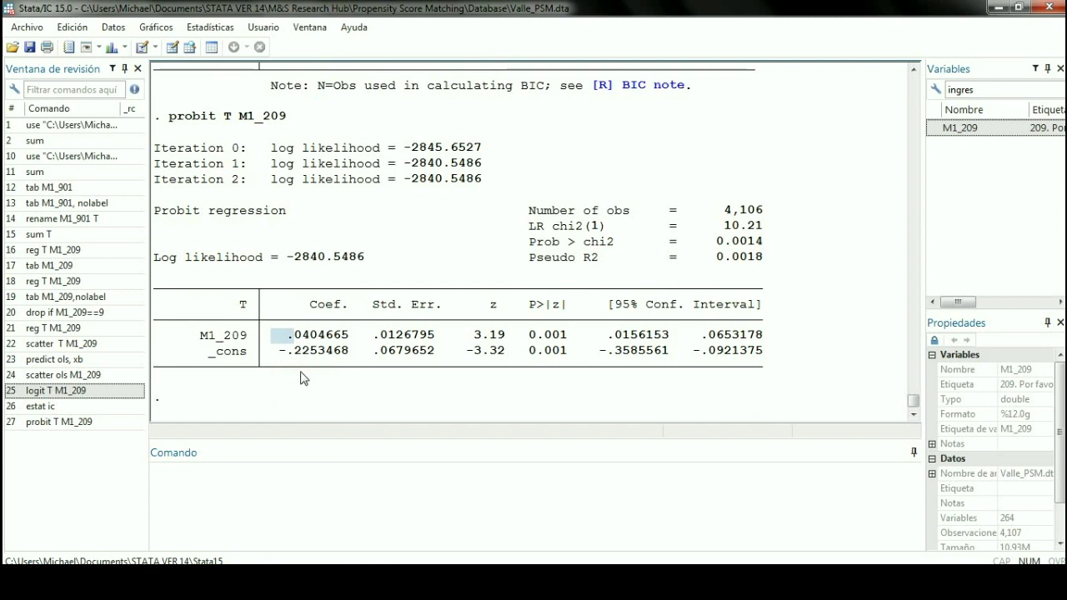
click(301, 374)
- Examine the probit table's outcome T, covariate M1_209, and the _cons row with its p-value
drag(201, 336, 256, 343)
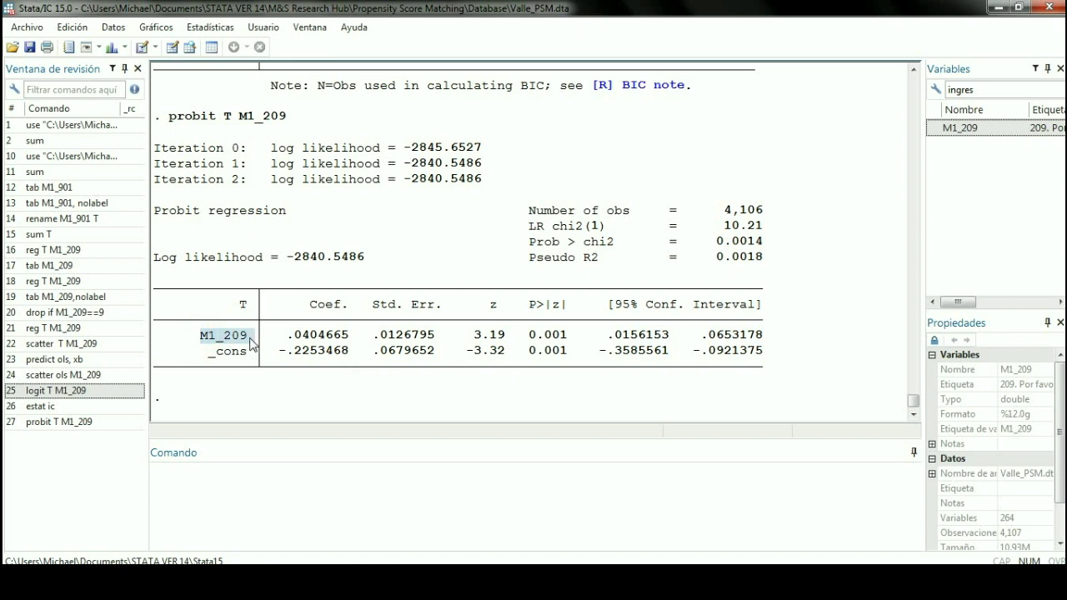
click(243, 308)
drag(241, 310, 253, 313)
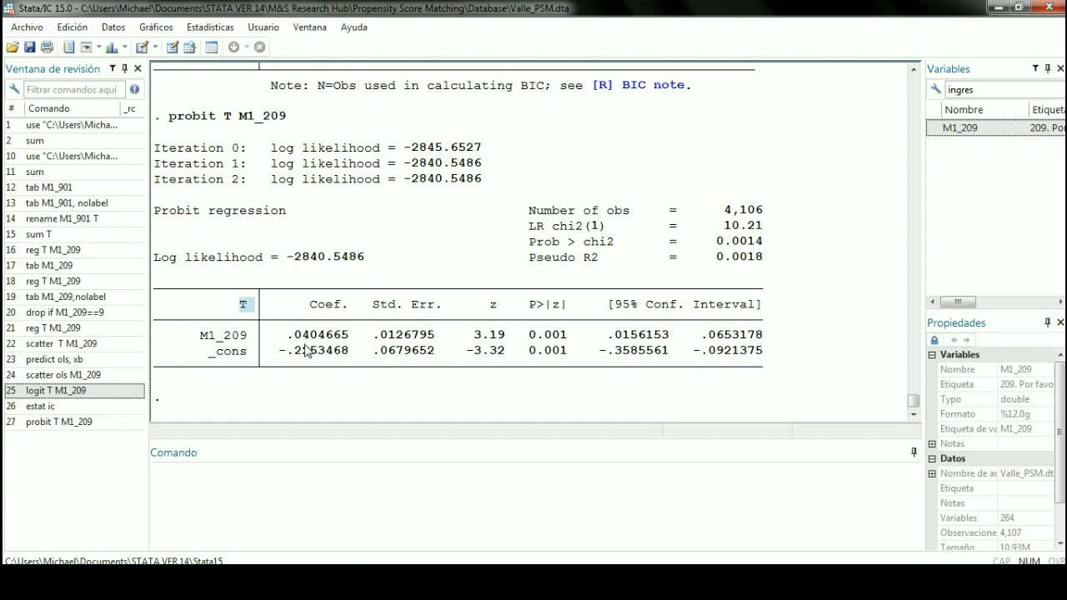
drag(219, 354, 762, 356)
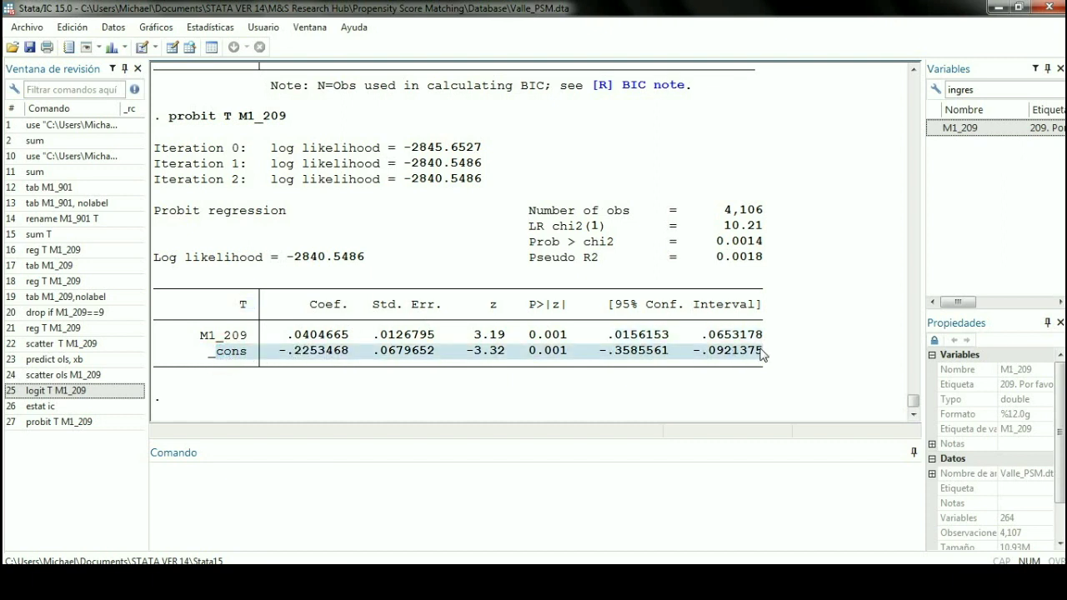
click(644, 377)
drag(374, 355, 232, 357)
drag(570, 354, 521, 358)
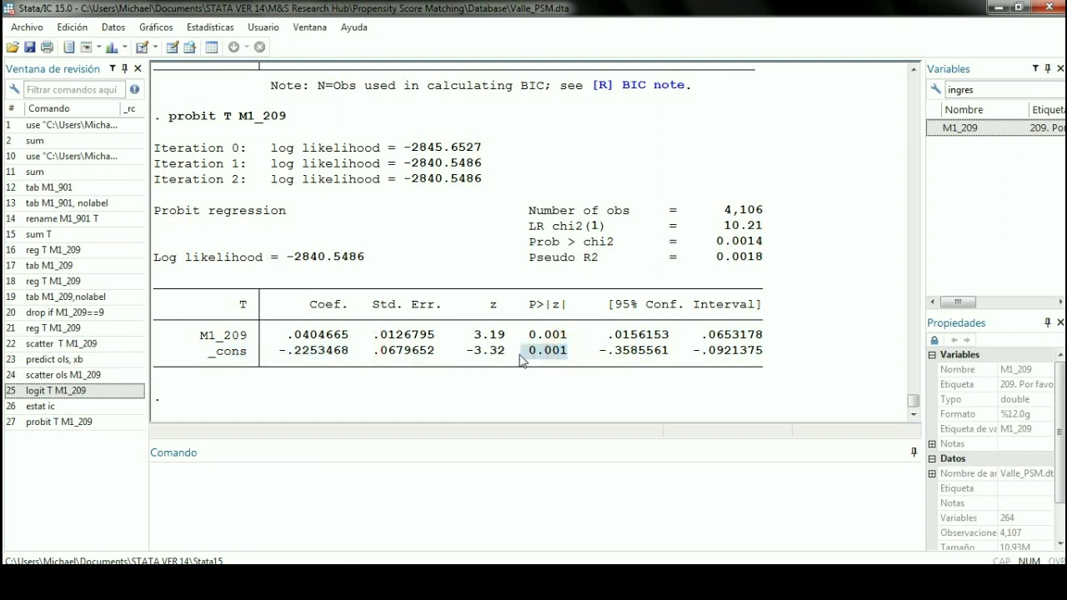
- Review how outcome T and covariate M1_209 enter the probit command and check the covariate's p-value
double_click(241, 305)
click(234, 387)
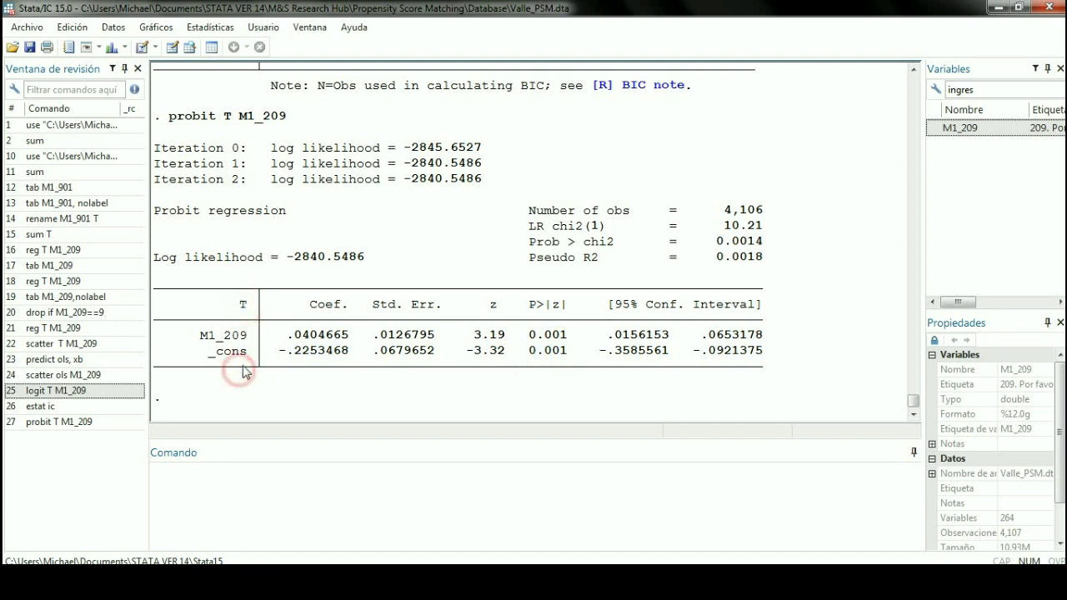
drag(209, 343, 278, 341)
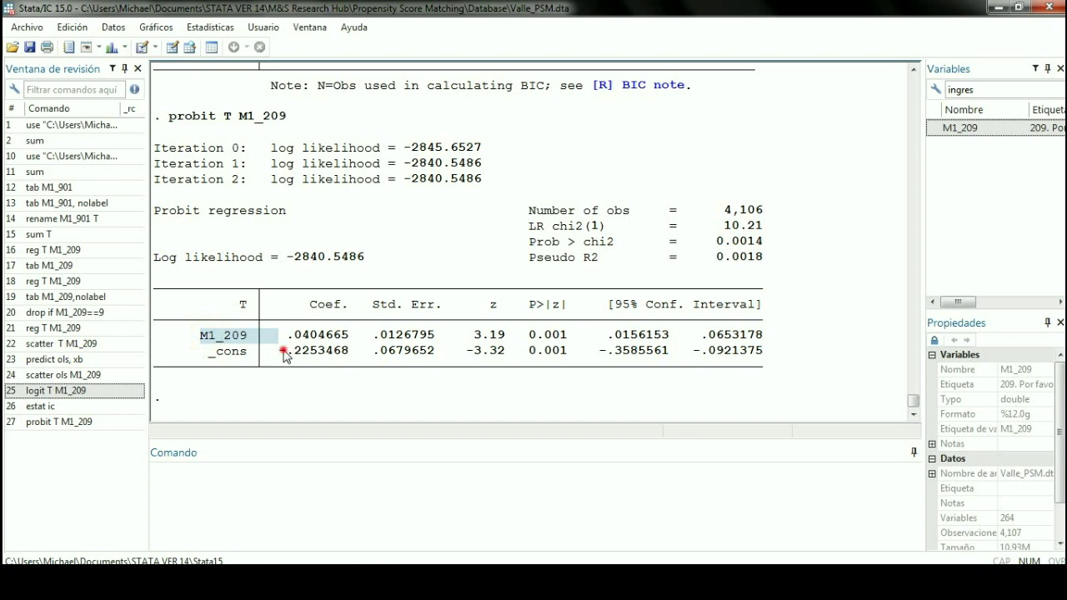
click(284, 356)
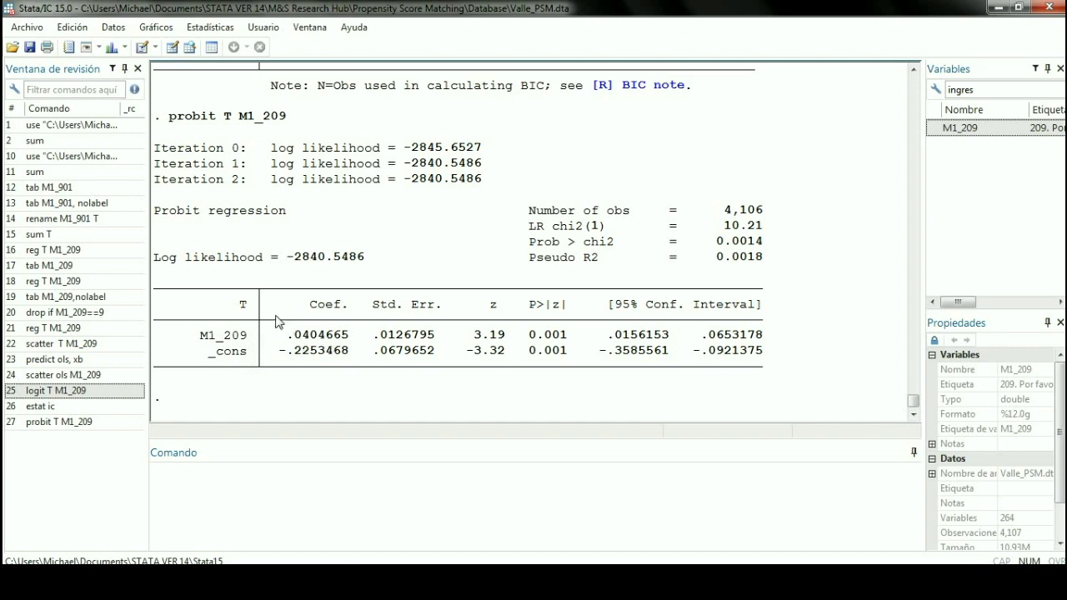
click(250, 306)
click(458, 355)
scroll(357, 326, up, 3)
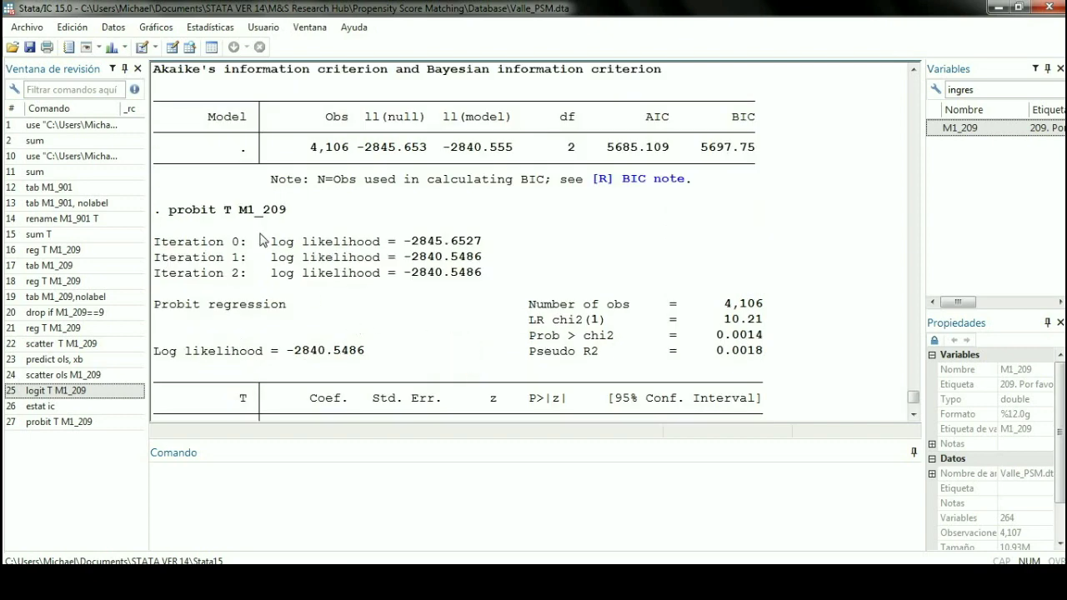
scroll(261, 239, down, 3)
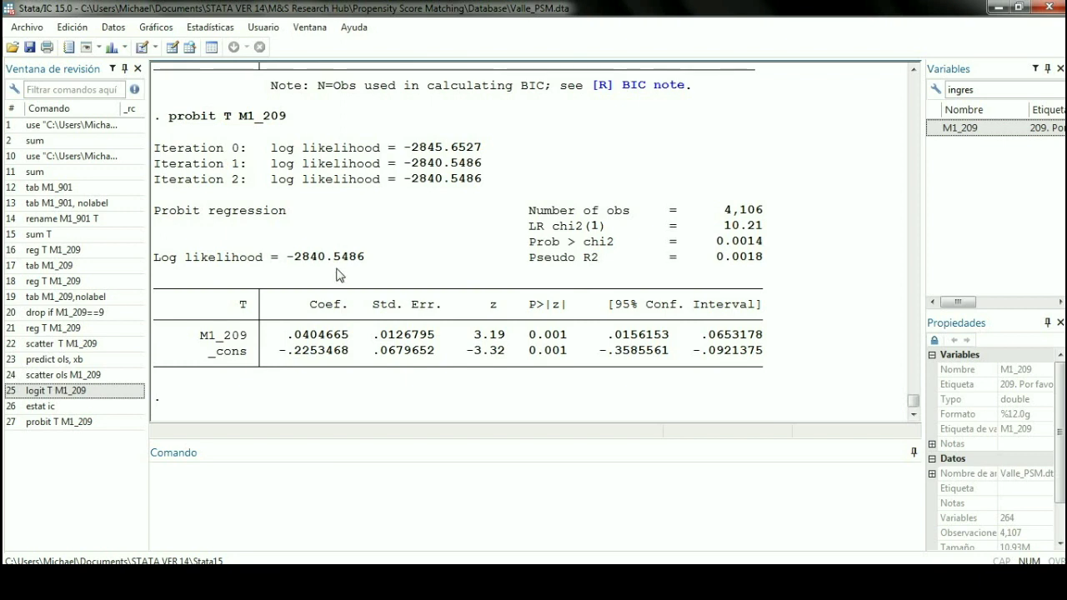
drag(225, 115, 286, 129)
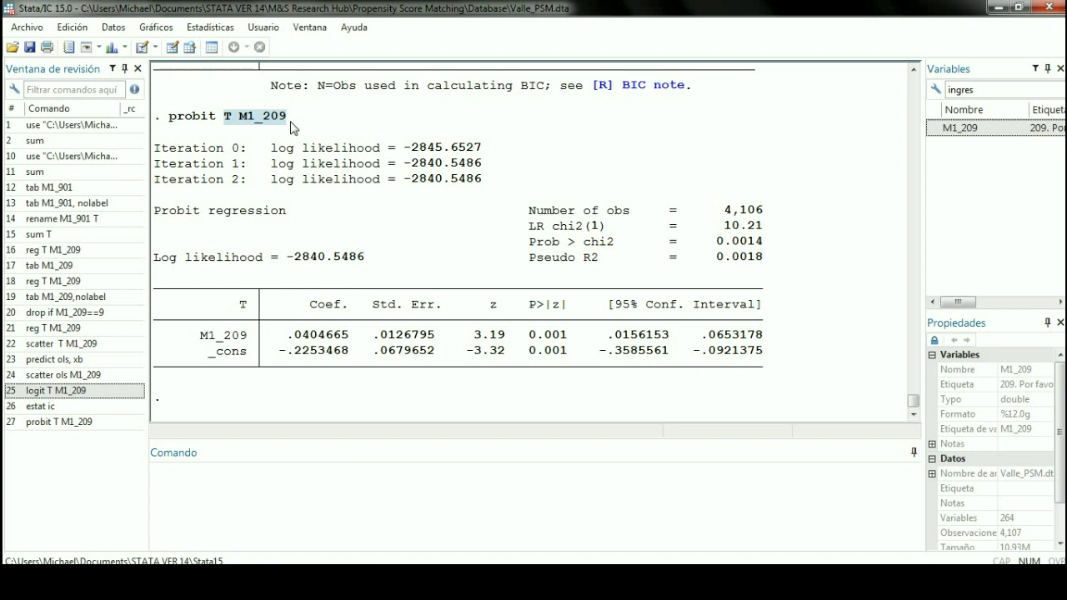
click(398, 195)
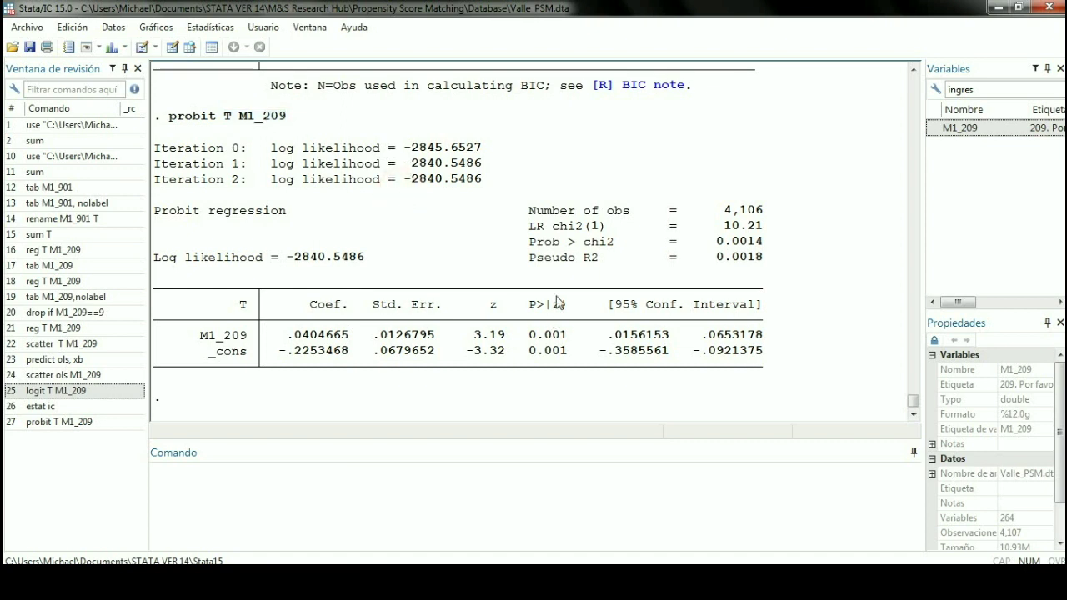
drag(567, 336, 530, 334)
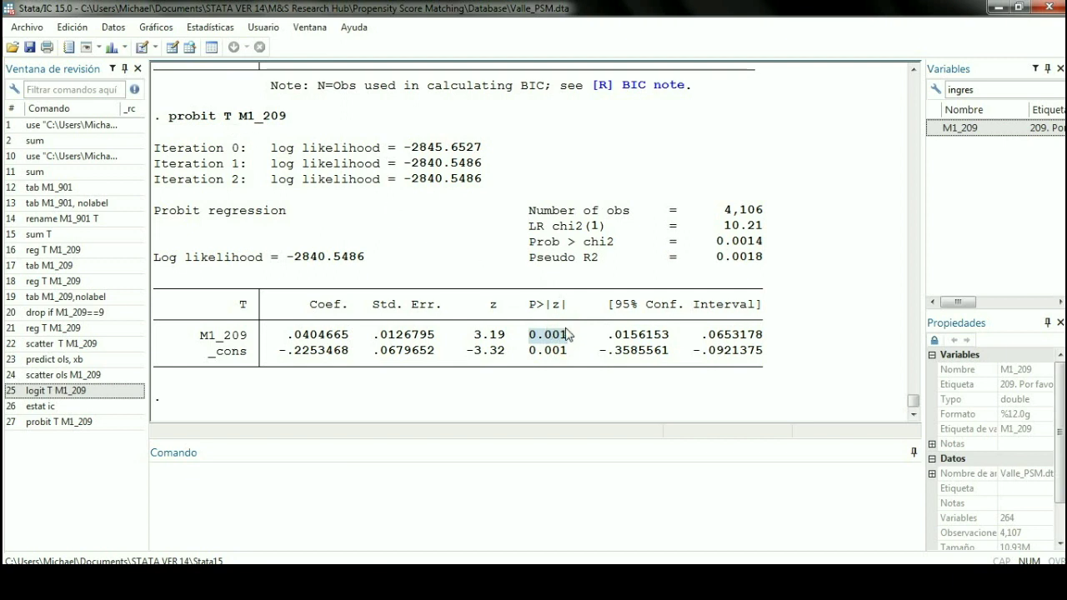
- Compute the probit model's information criteria with estat ic
click(469, 273)
click(475, 490)
text(estat ic)
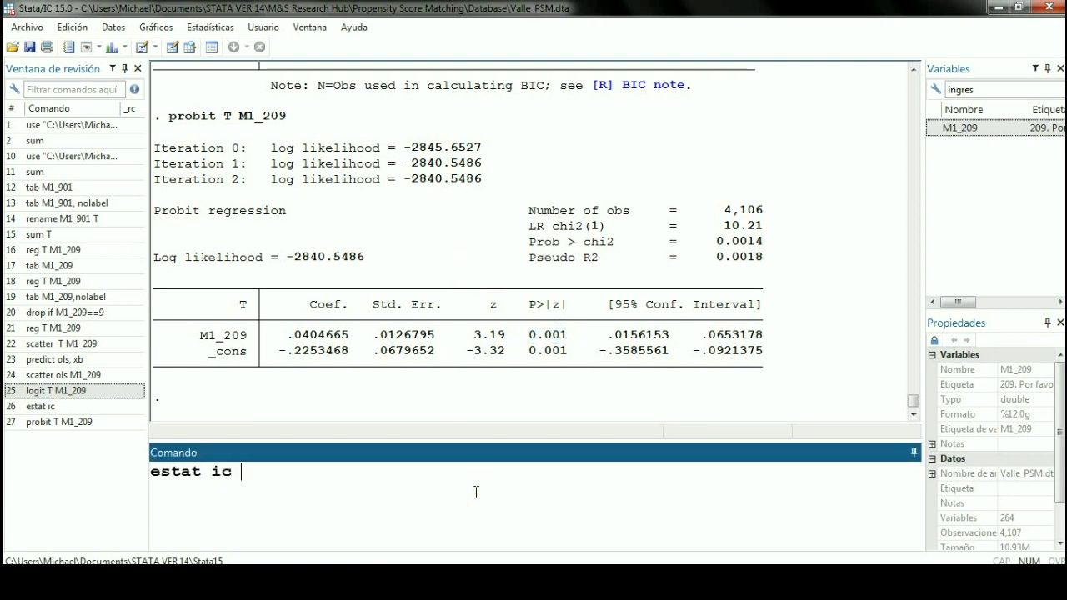
key(Return)
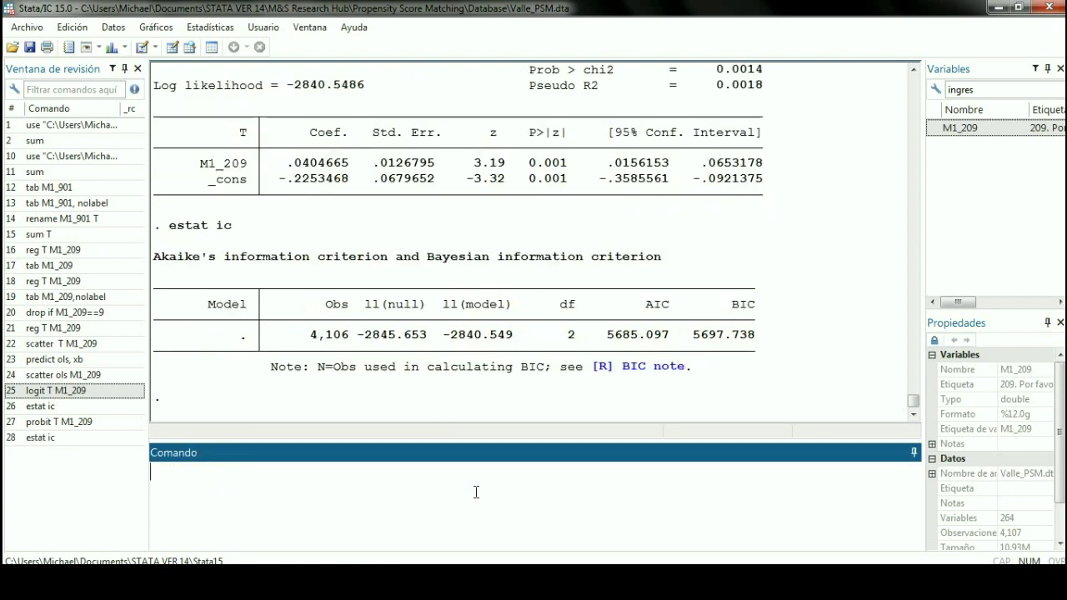
click(772, 347)
- Compare the AIC values of the logit and probit models down to their decimals
scroll(774, 347, up, 8)
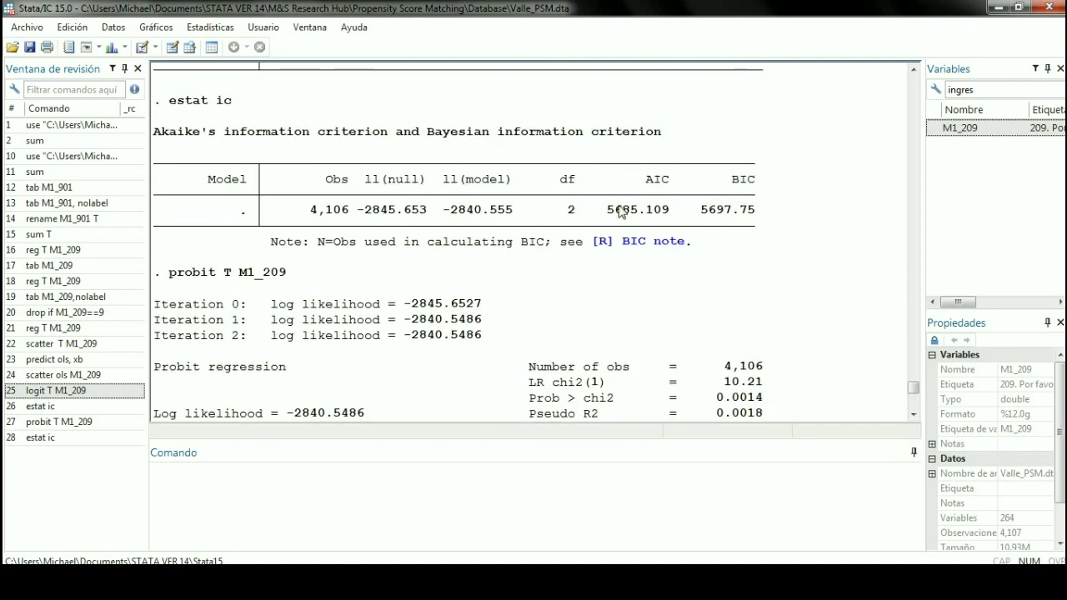
scroll(673, 246, down, 7)
scroll(623, 354, up, 5)
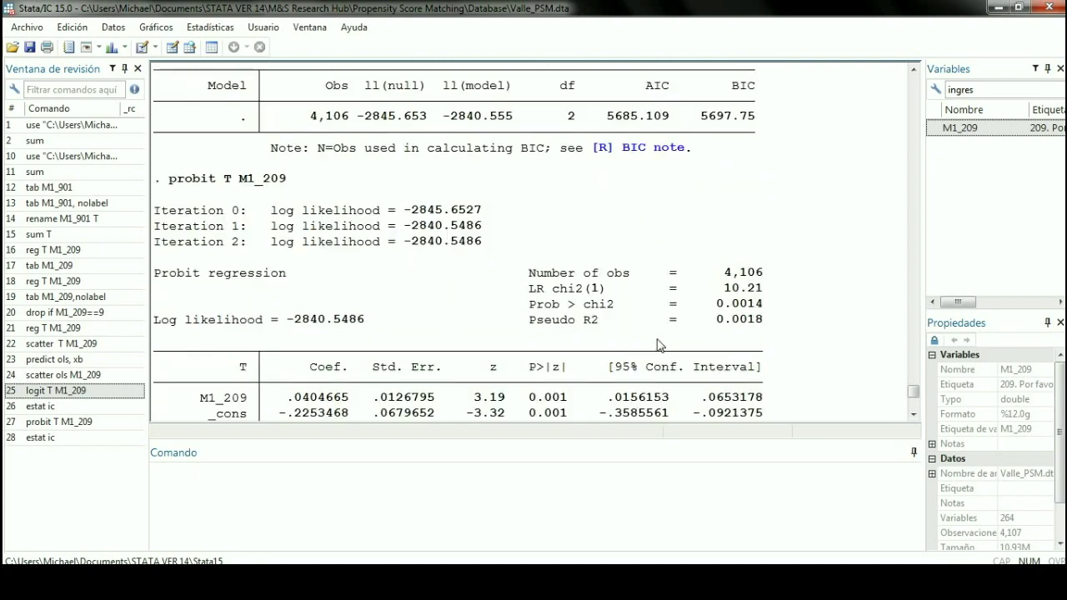
drag(608, 118, 634, 122)
scroll(634, 122, down, 4)
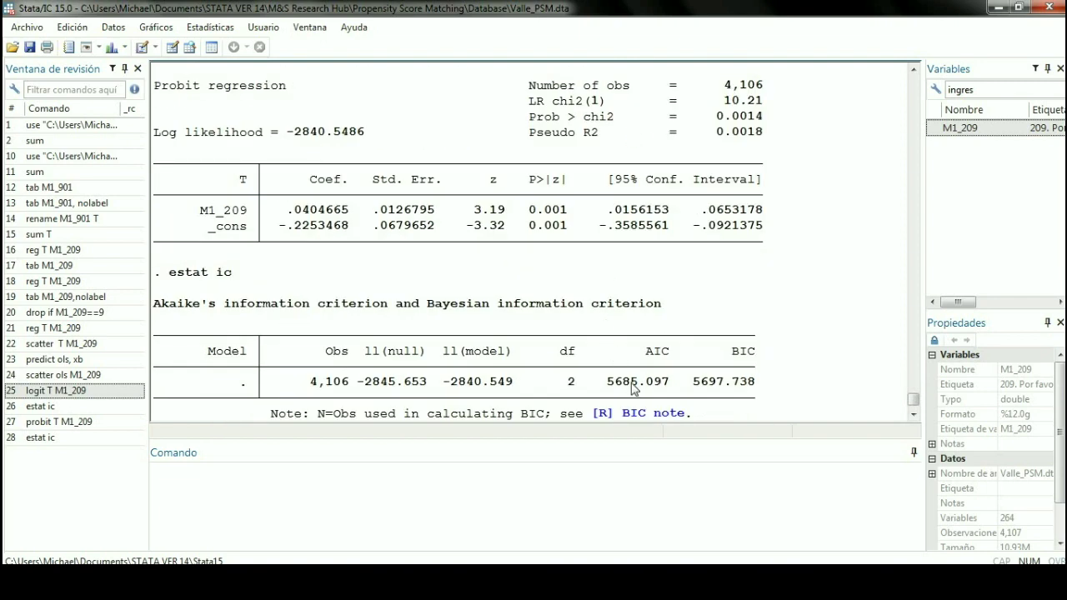
click(667, 389)
scroll(663, 390, up, 4)
click(653, 126)
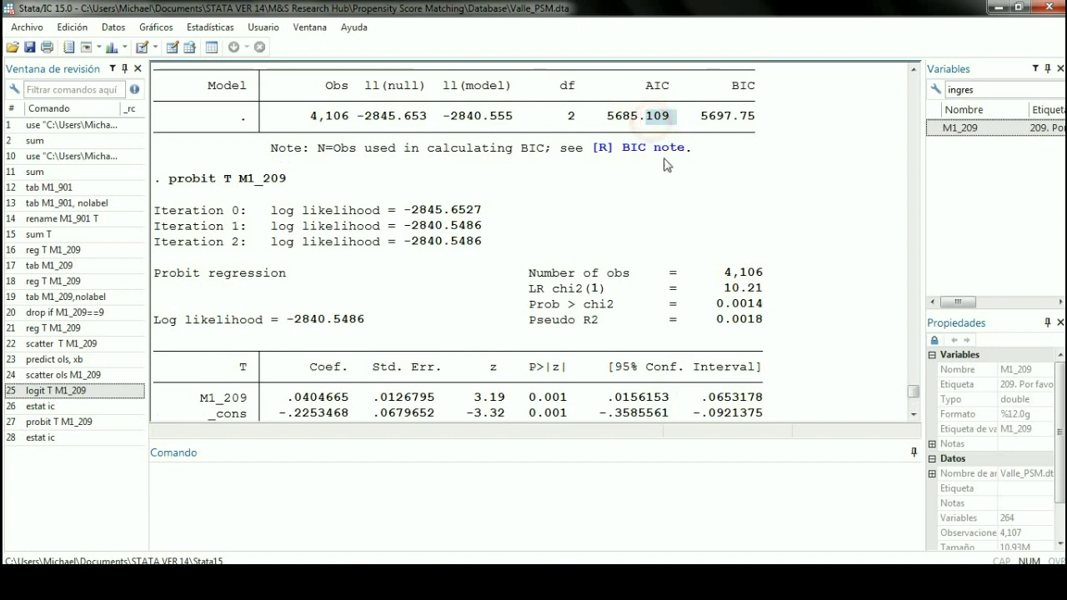
scroll(647, 354, down, 4)
drag(646, 389, 674, 406)
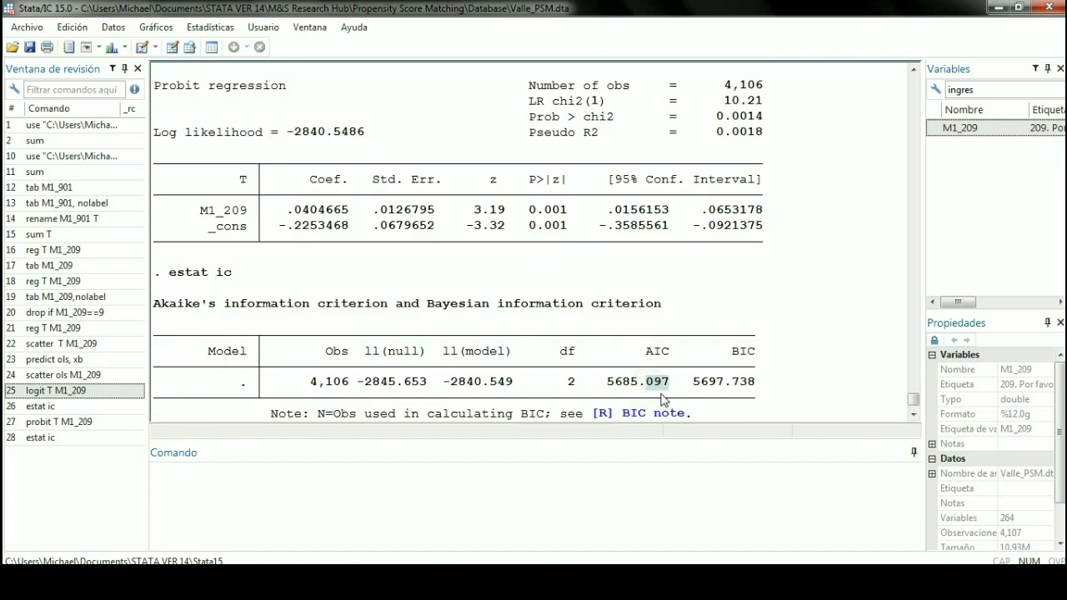
- Compare the BIC values of the logit and probit models, and review the probit command alongside its information criteria
scroll(767, 367, up, 4)
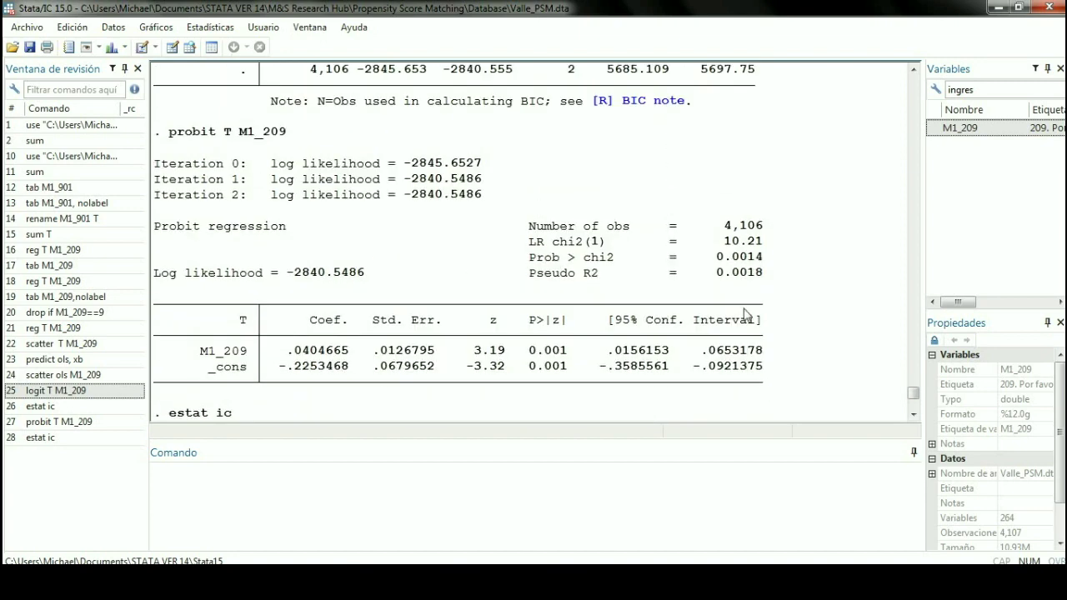
click(745, 125)
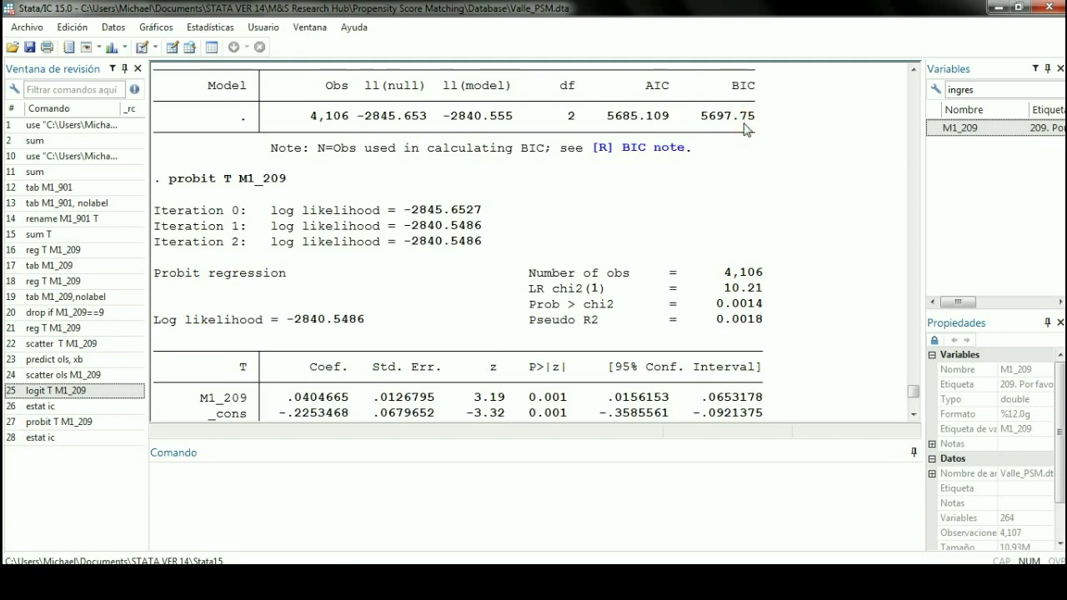
scroll(745, 130, down, 4)
scroll(743, 400, up, 3)
scroll(743, 400, down, 3)
scroll(767, 385, down, 1)
click(767, 381)
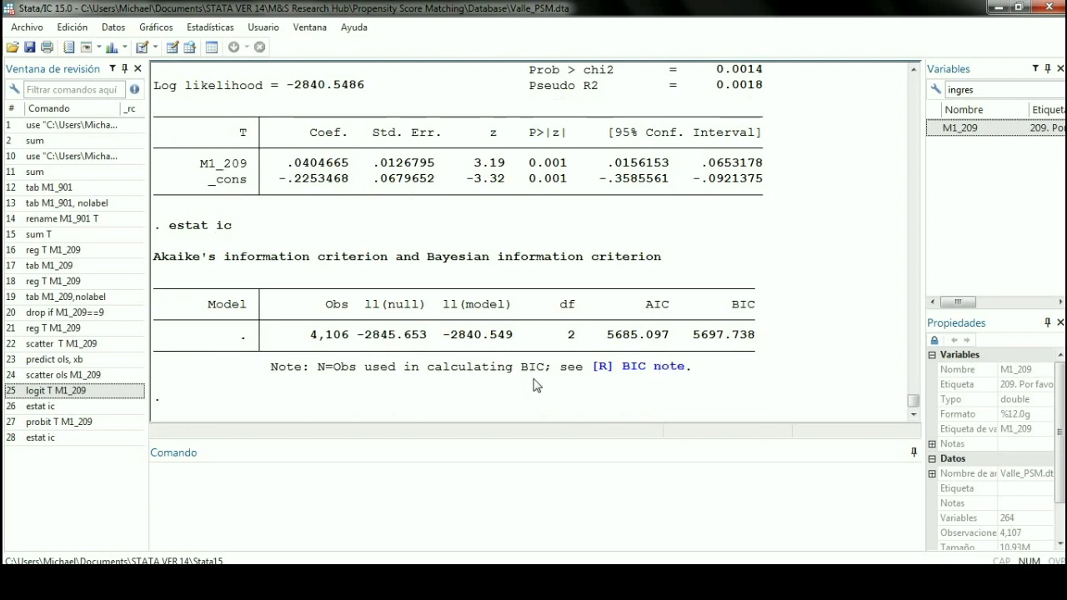
scroll(411, 337, up, 5)
drag(170, 178, 282, 180)
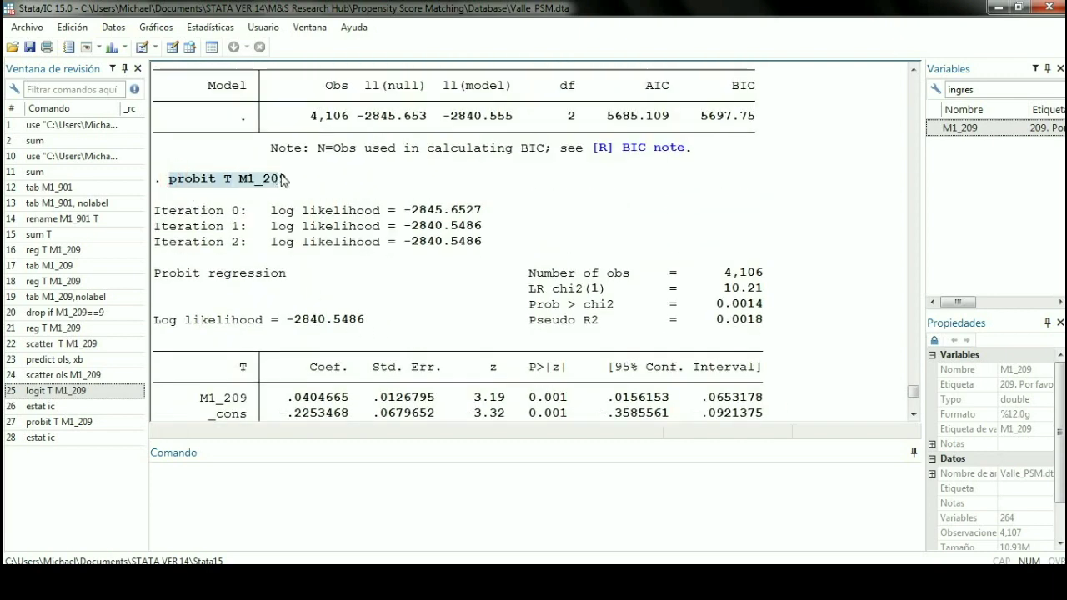
click(478, 245)
scroll(480, 247, down, 5)
scroll(759, 346, up, 1)
scroll(734, 363, down, 1)
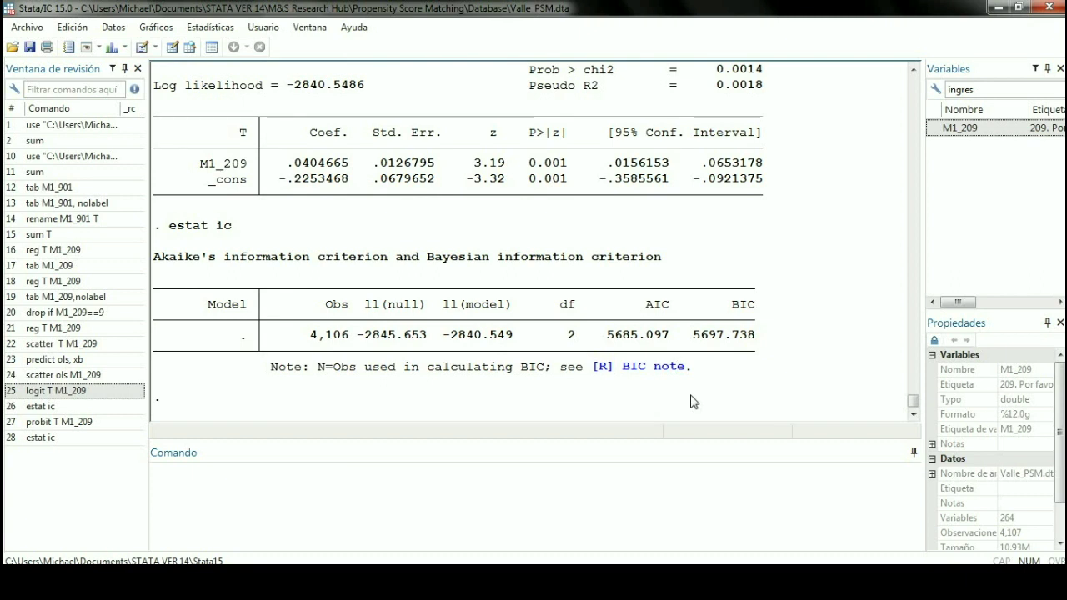
- Generate the probit model's predicted probabilities with predict probit_model, pr
click(634, 515)
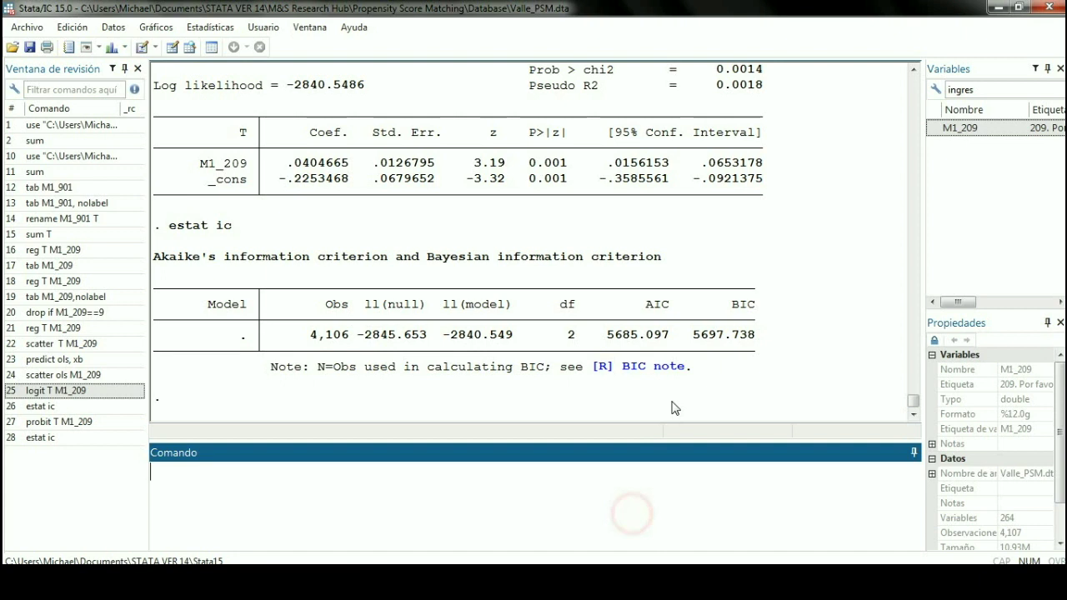
text(predic)
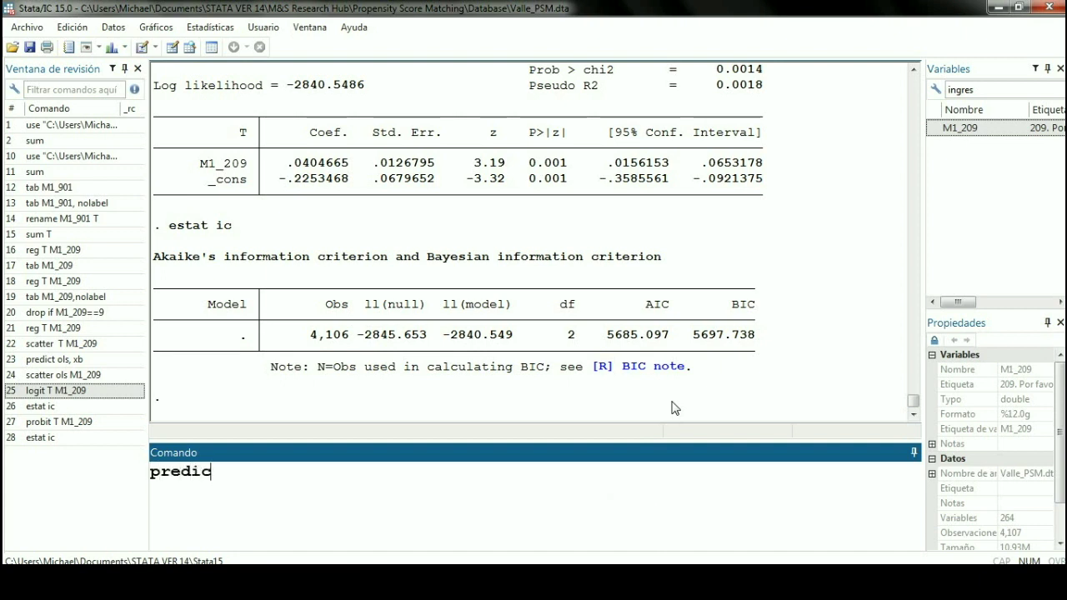
text(t probit)
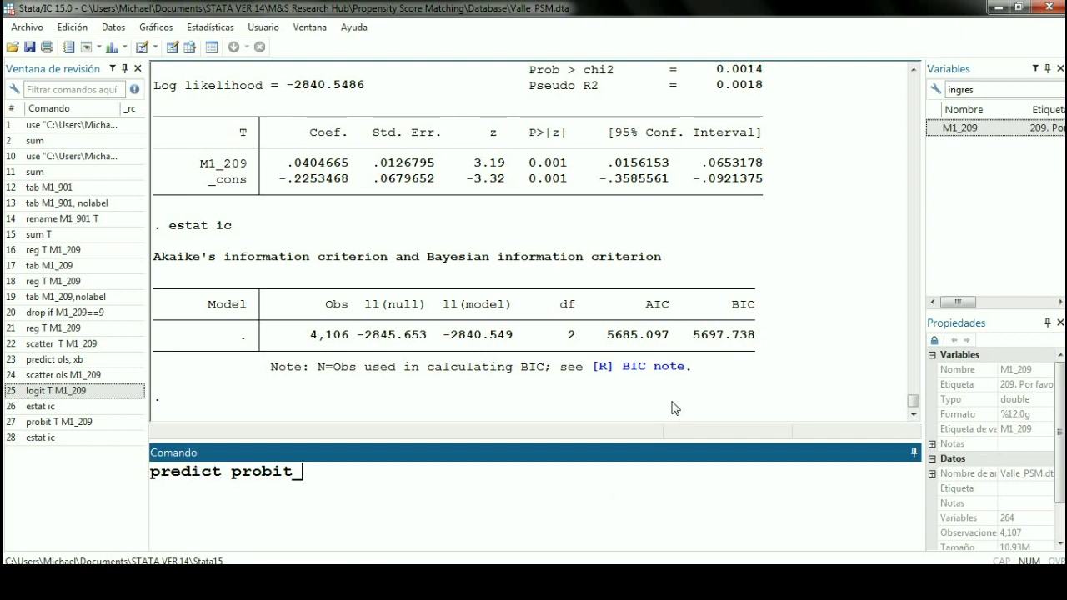
text(_model, pr)
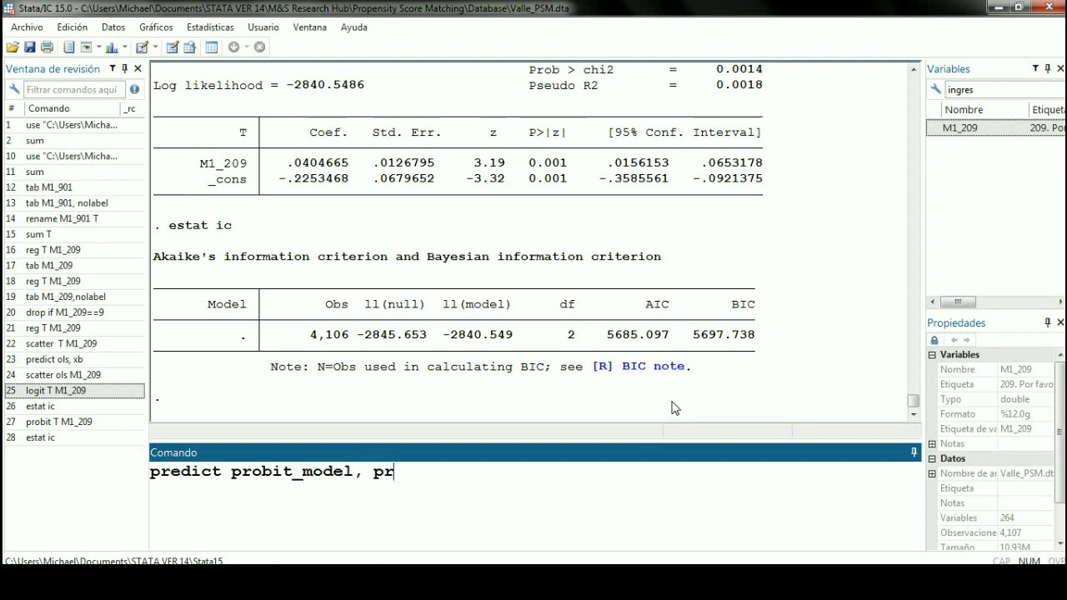
key(Return)
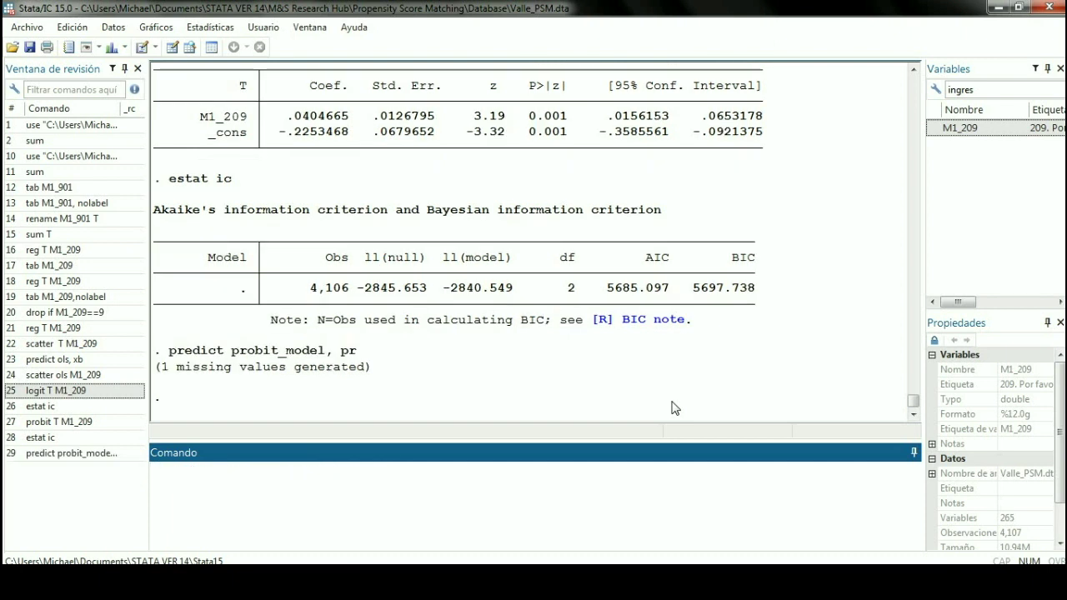
- Refit the probit model of T with M1_209 entered as a categorical factor, using probit T i.M1_209
scroll(670, 400, up, 3)
scroll(266, 242, up, 2)
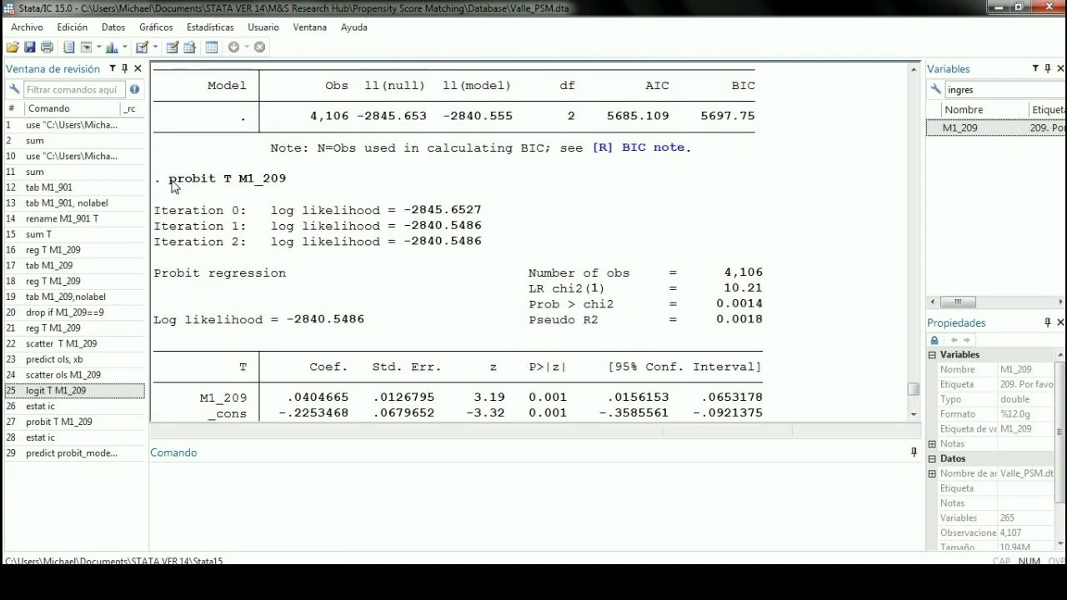
drag(169, 180, 312, 183)
key(ctrl+c)
click(255, 484)
key(ctrl+v)
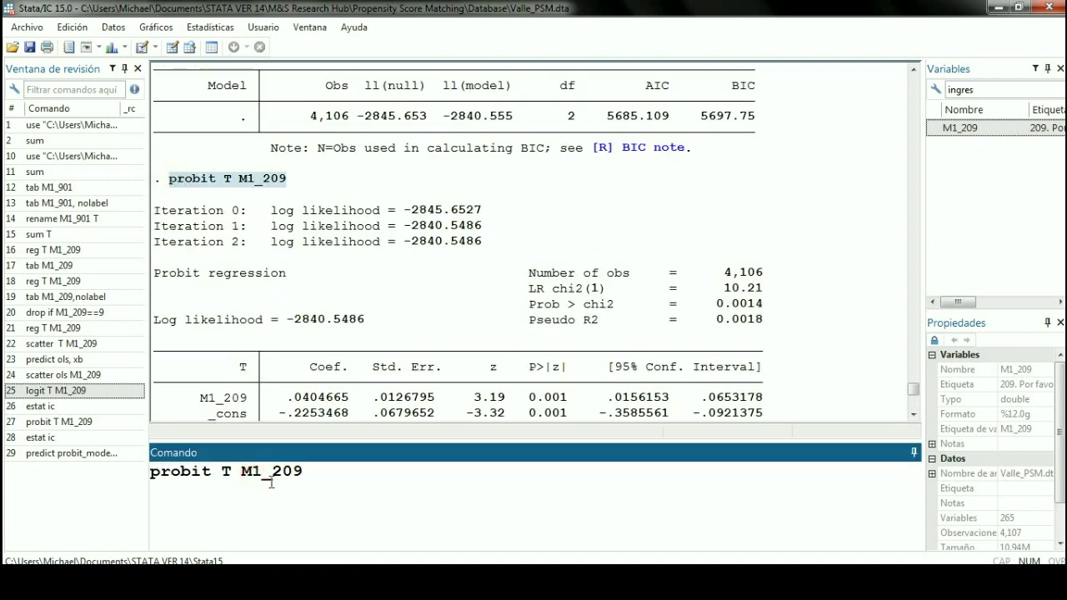
click(246, 474)
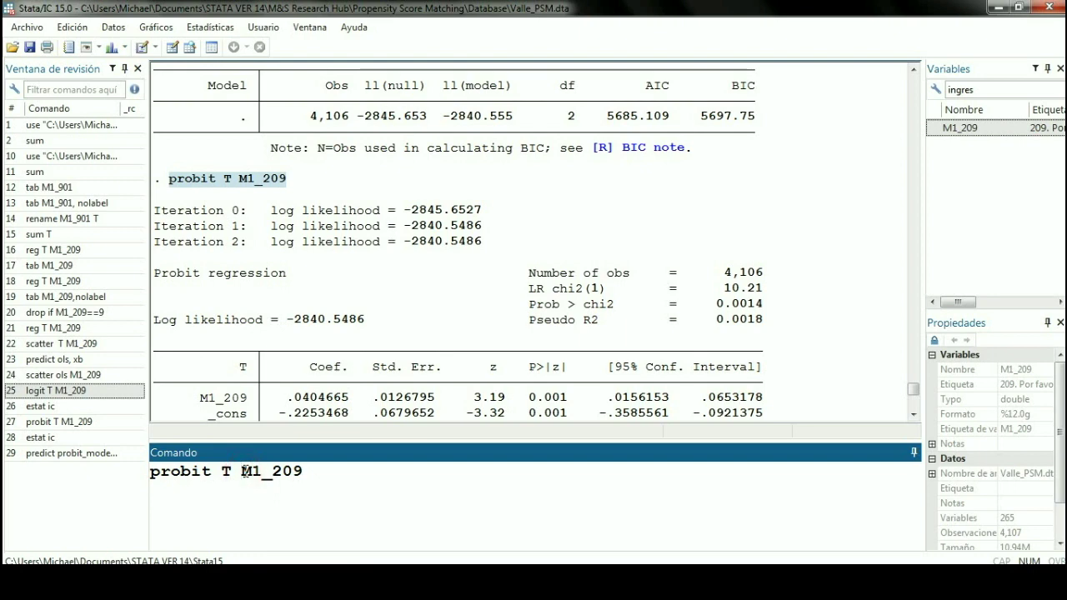
text(i.)
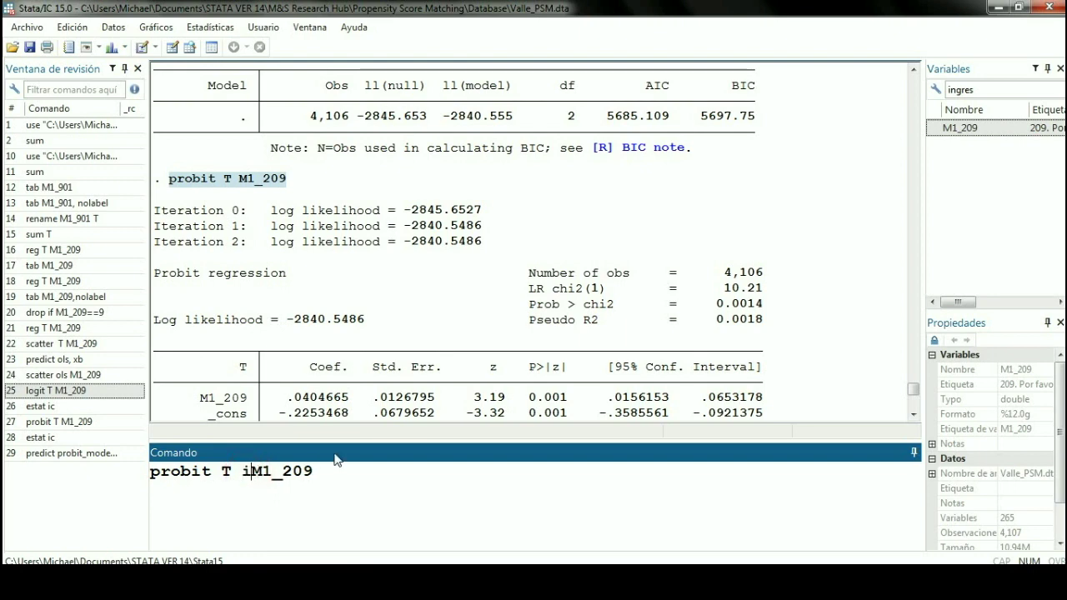
click(336, 477)
scroll(373, 385, down, 6)
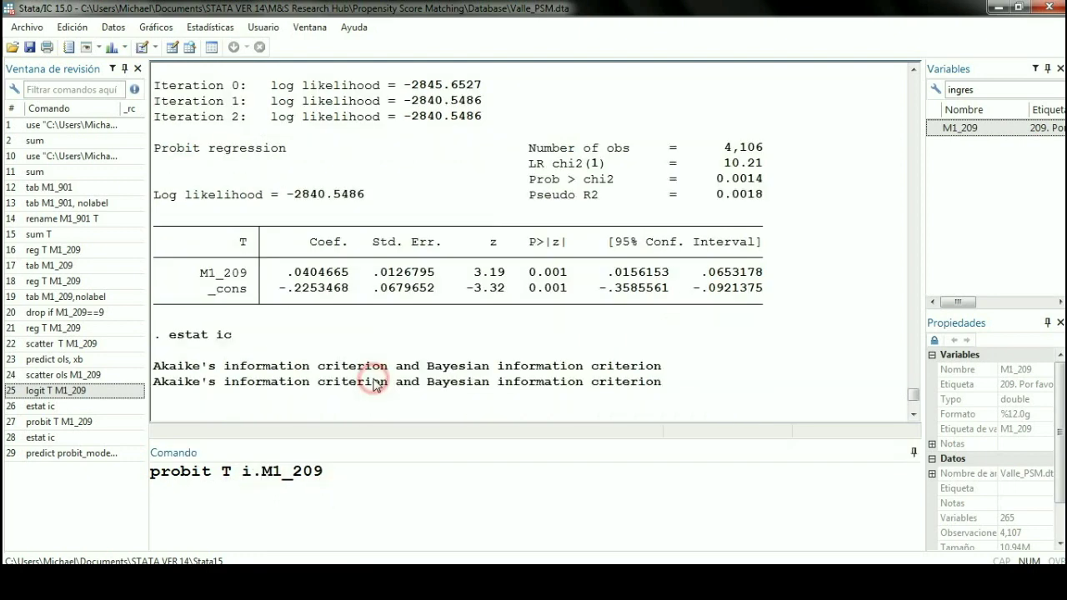
click(344, 475)
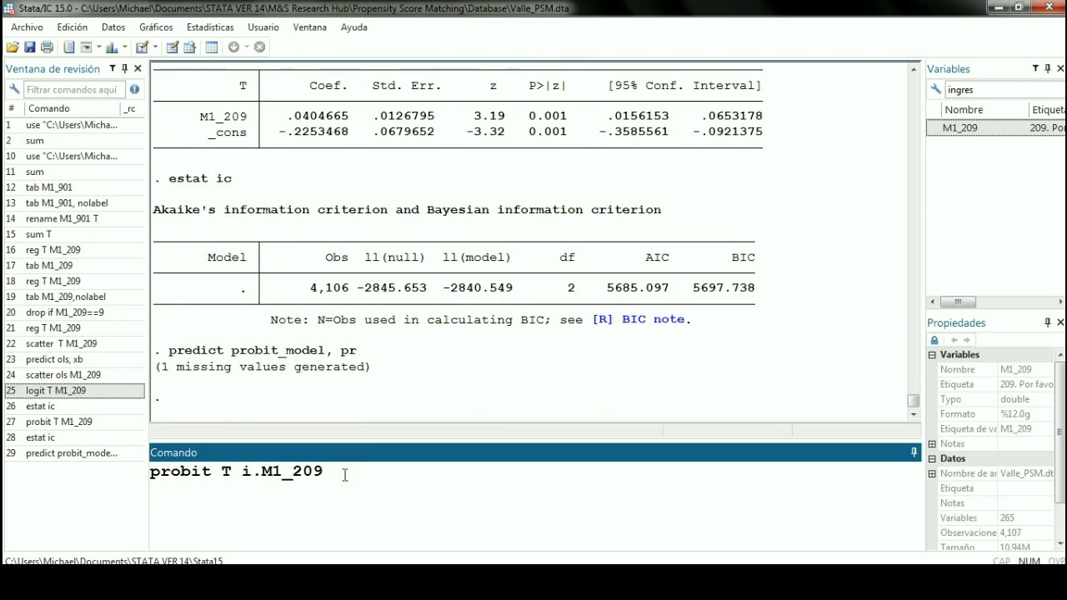
key(Return)
- Examine how the i.M1_209 term in the probit command splits into separate income categories in the output table
click(442, 381)
scroll(346, 382, up, 2)
scroll(346, 381, up, 1)
drag(167, 318, 904, 324)
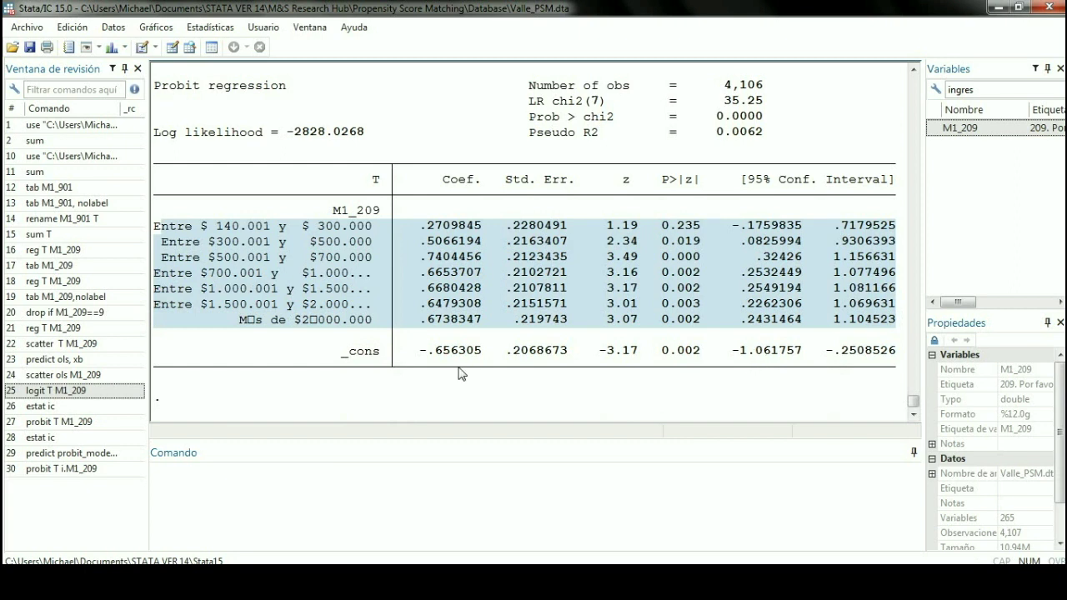
scroll(312, 265, up, 1)
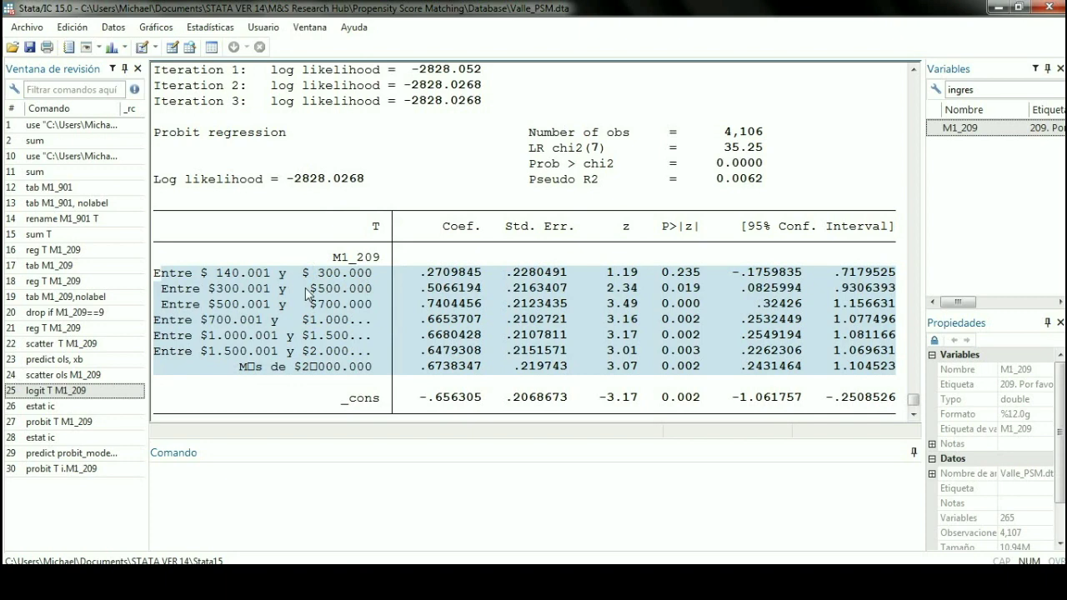
scroll(312, 286, up, 2)
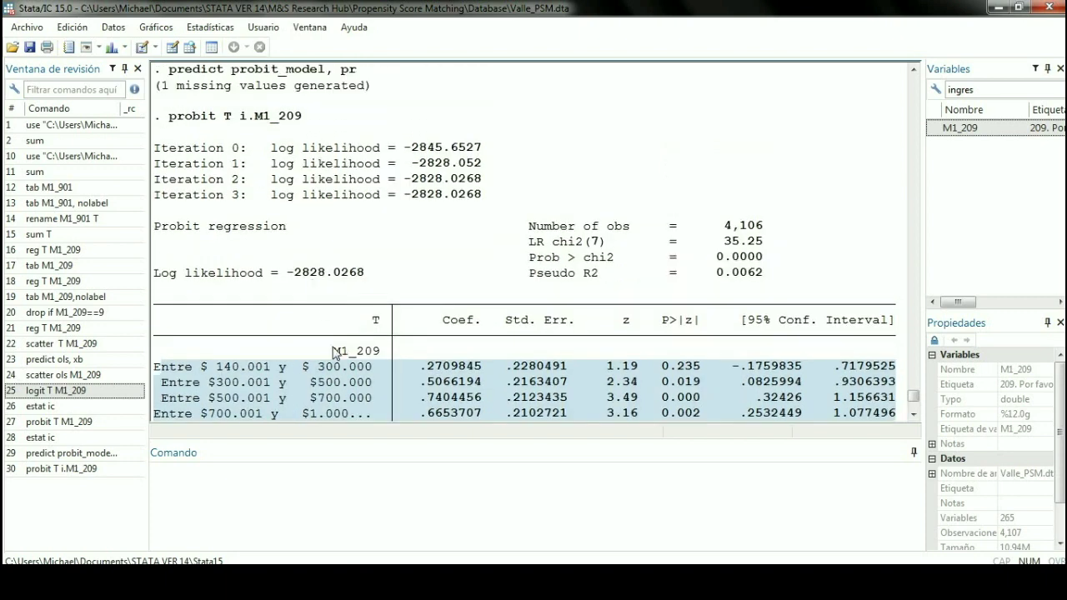
drag(331, 351, 380, 352)
scroll(382, 354, down, 1)
click(244, 327)
scroll(242, 323, down, 1)
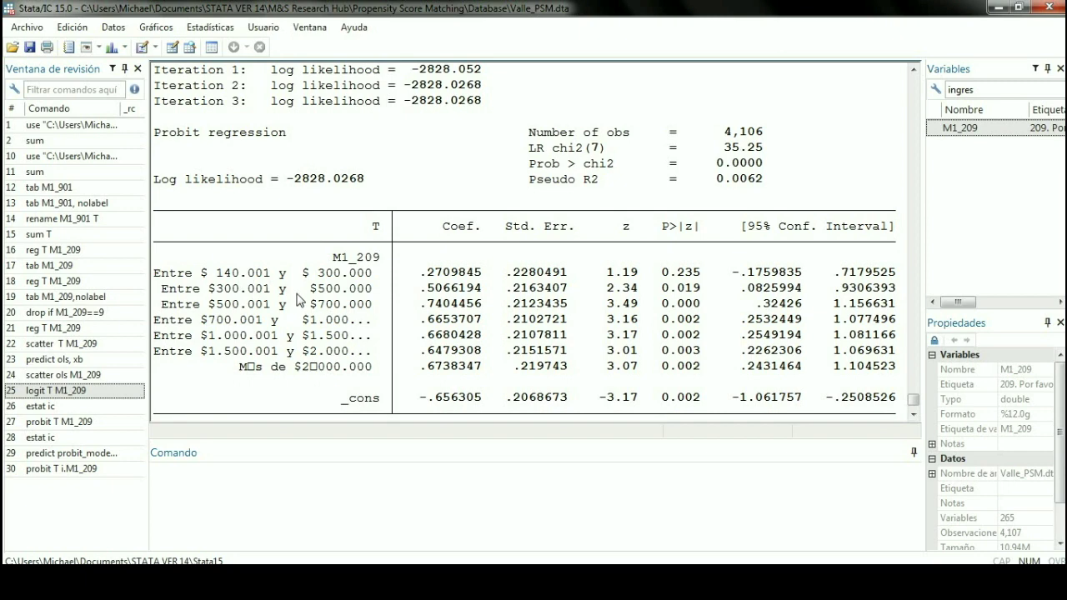
drag(246, 256, 309, 261)
scroll(315, 270, down, 5)
scroll(353, 242, up, 4)
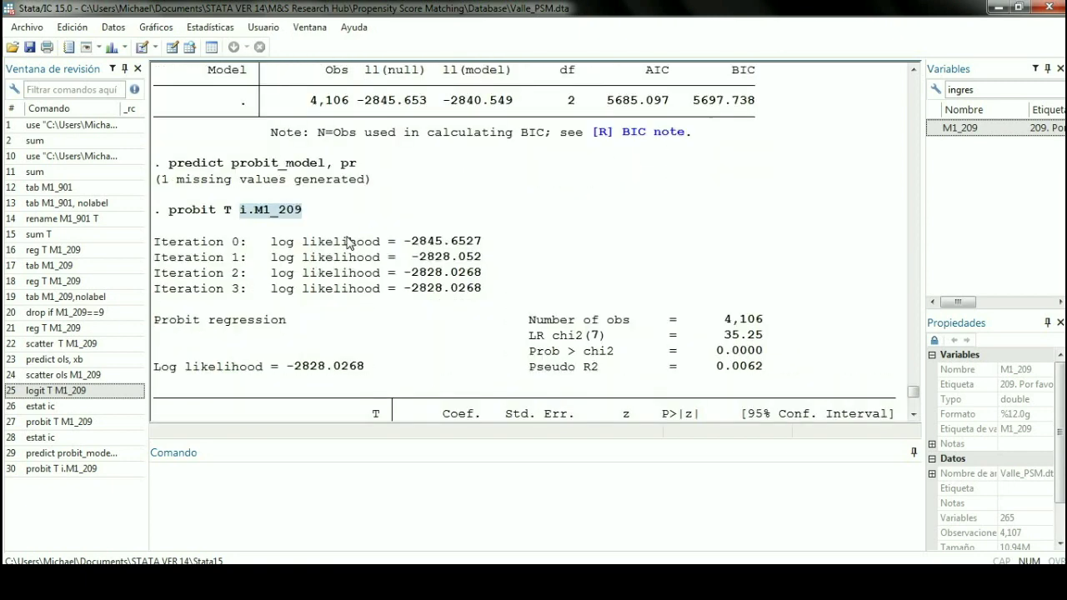
scroll(315, 220, down, 5)
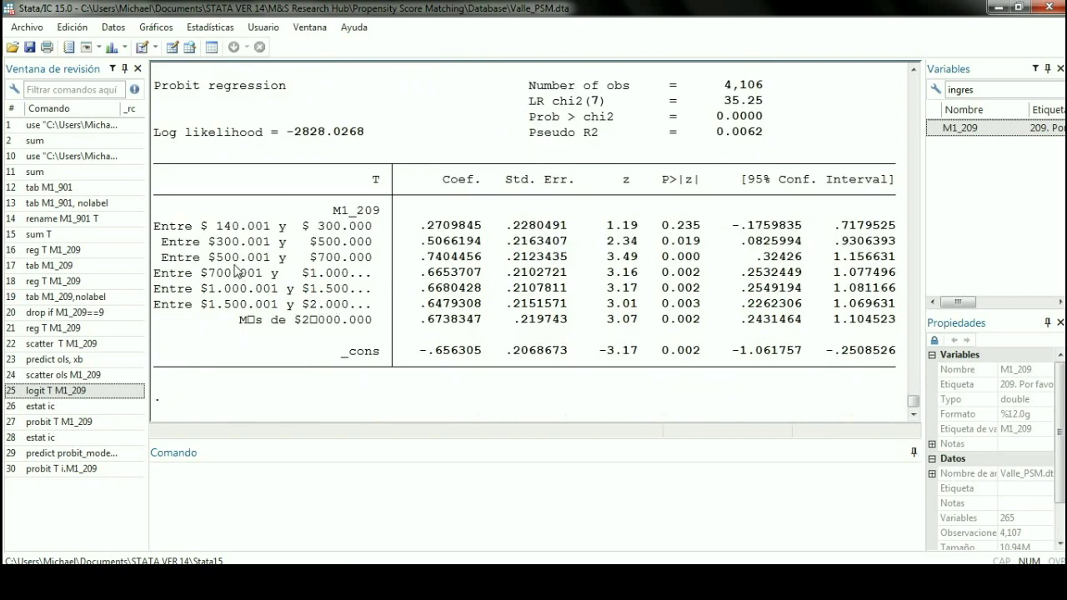
- Read the coefficients and p-values of the income categories row by row, comparing the $140.001–$300.000 bracket with the higher ones
drag(157, 225, 876, 229)
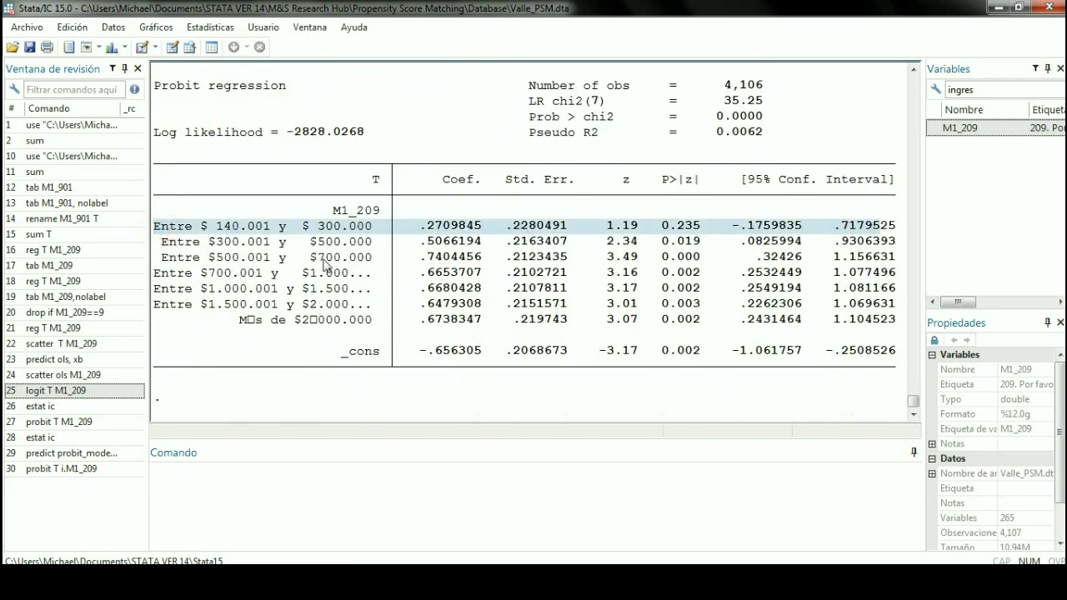
click(211, 243)
drag(212, 242, 886, 242)
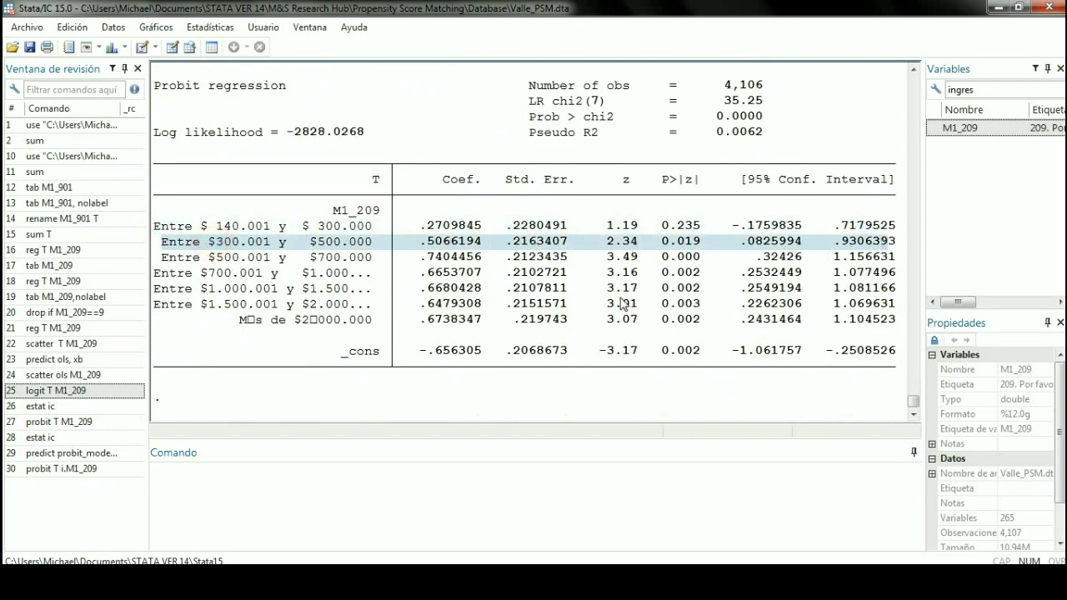
drag(222, 259, 892, 254)
drag(201, 273, 901, 275)
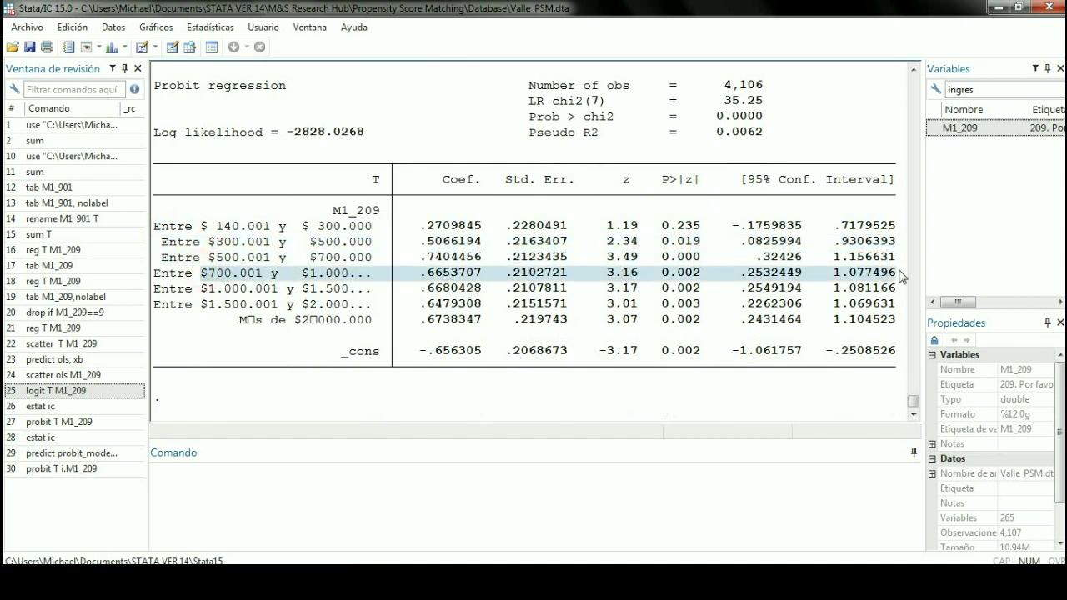
click(705, 317)
drag(160, 226, 892, 231)
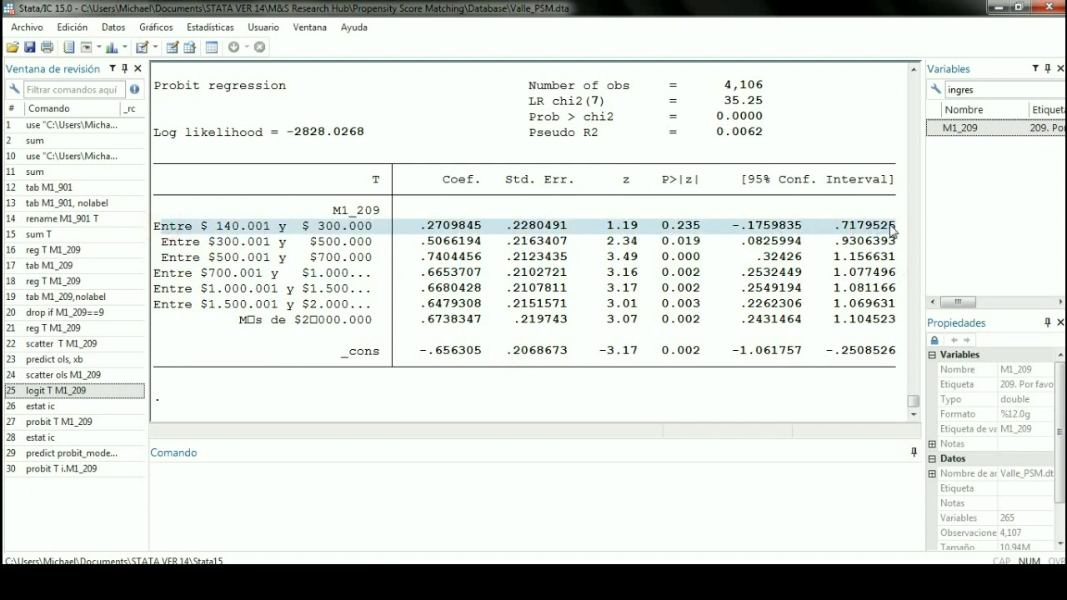
click(705, 233)
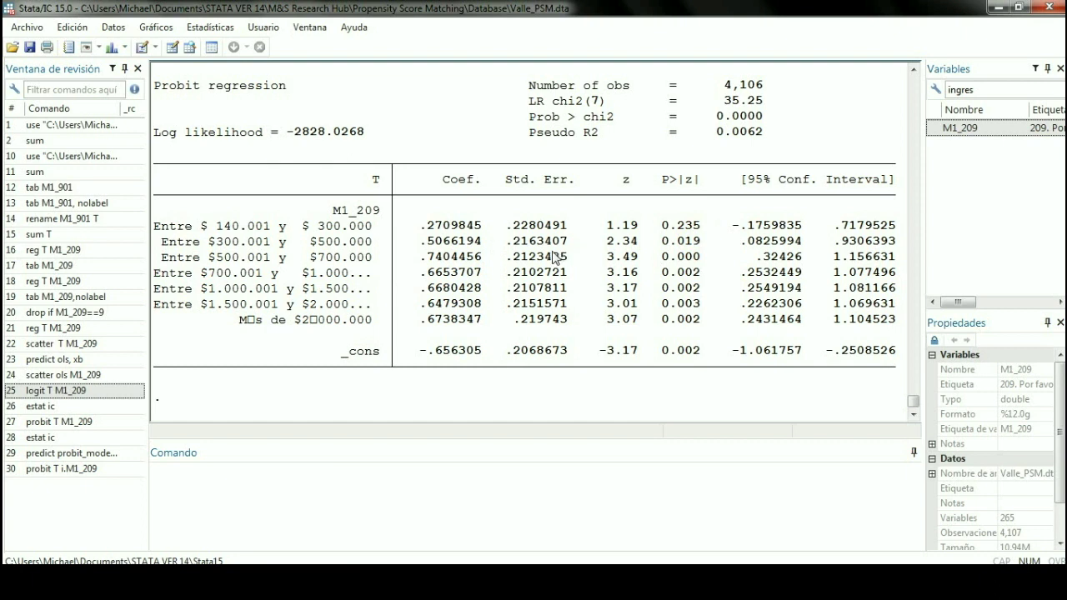
drag(217, 249, 909, 326)
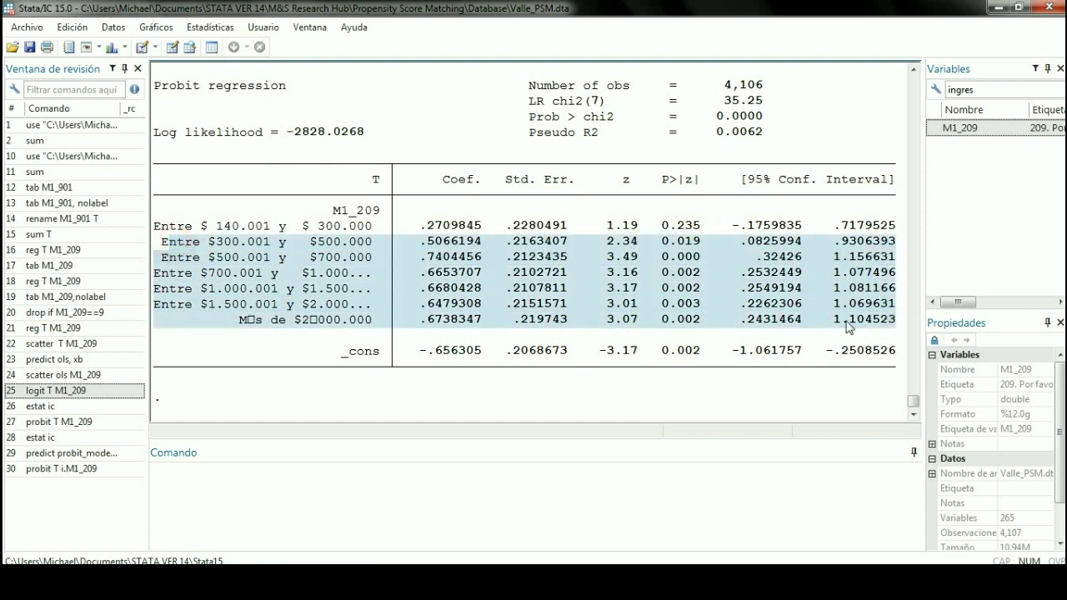
- Review the dependent variable T and the factor-variable probit command alongside the coefficient table
scroll(491, 367, up, 1)
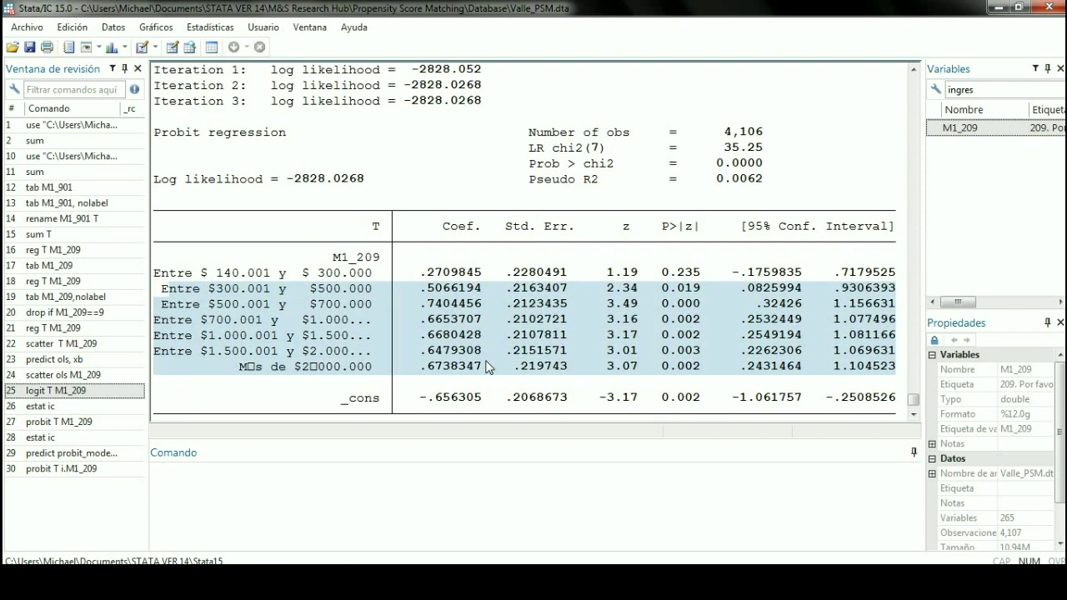
drag(373, 224, 384, 234)
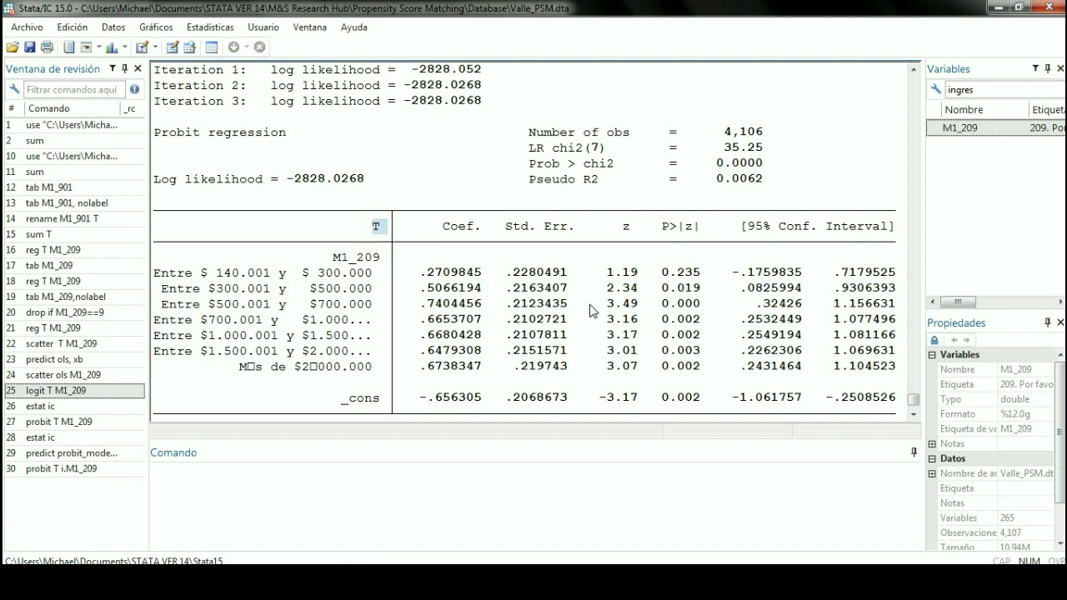
scroll(590, 311, up, 2)
scroll(509, 323, down, 3)
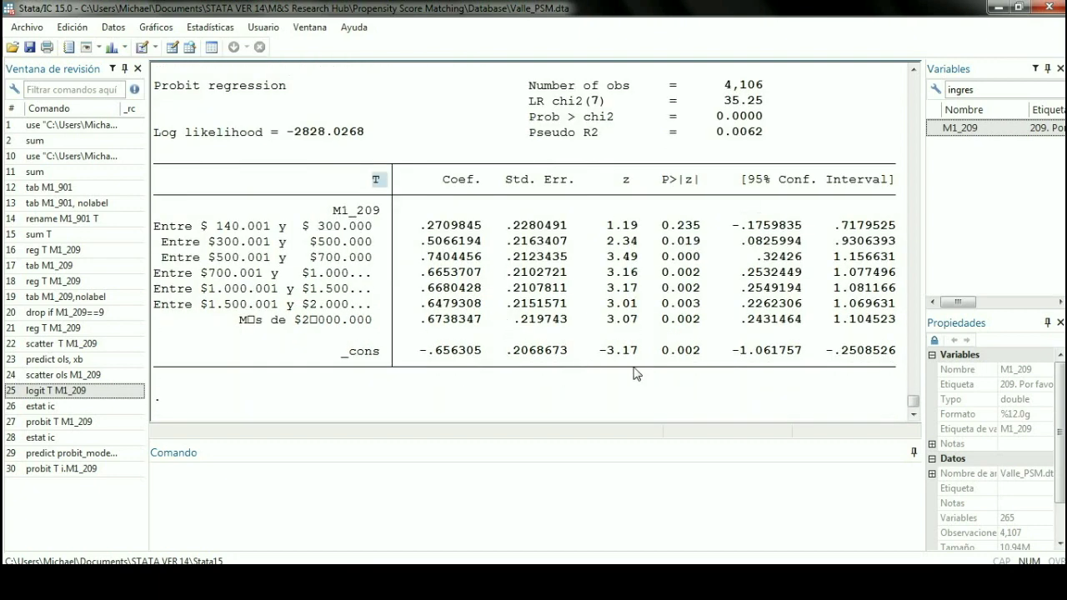
scroll(634, 376, up, 4)
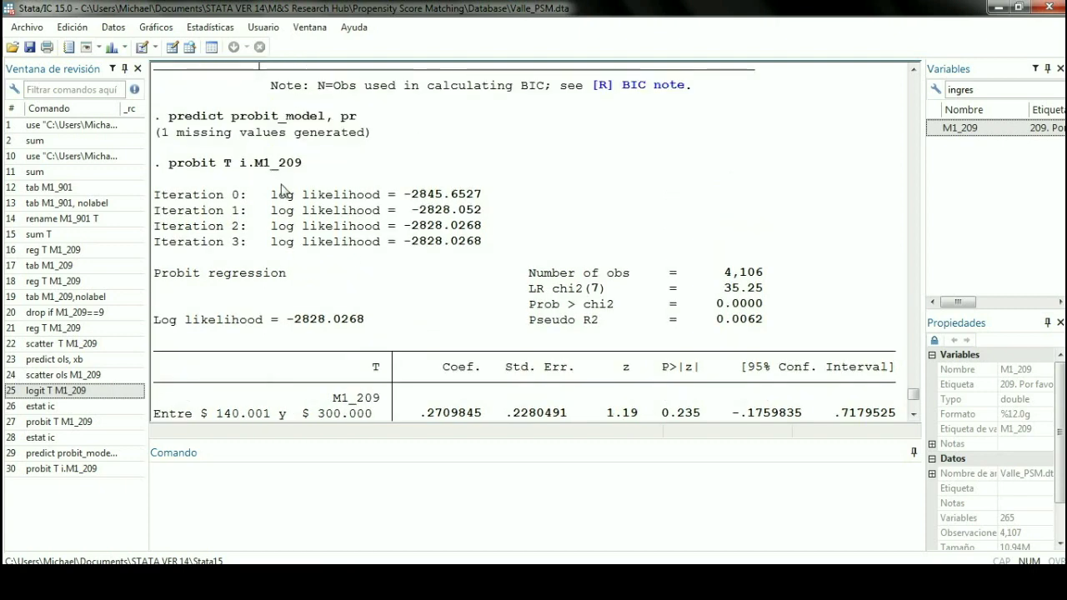
scroll(496, 278, down, 4)
- Compute the predicted probabilities of T for each income category with margins M1_209
click(507, 482)
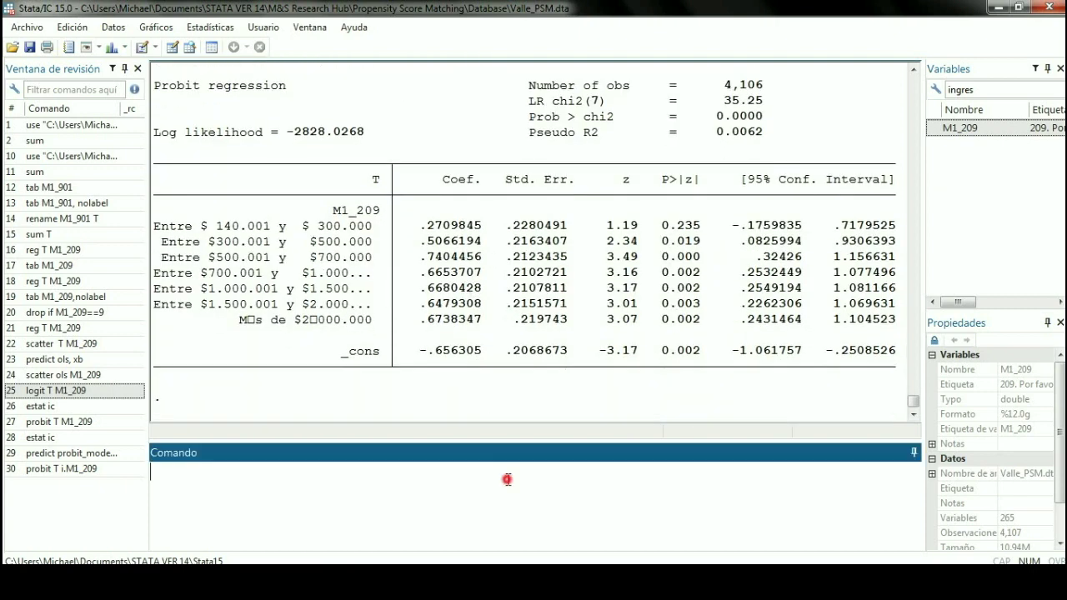
text(margins M1_209)
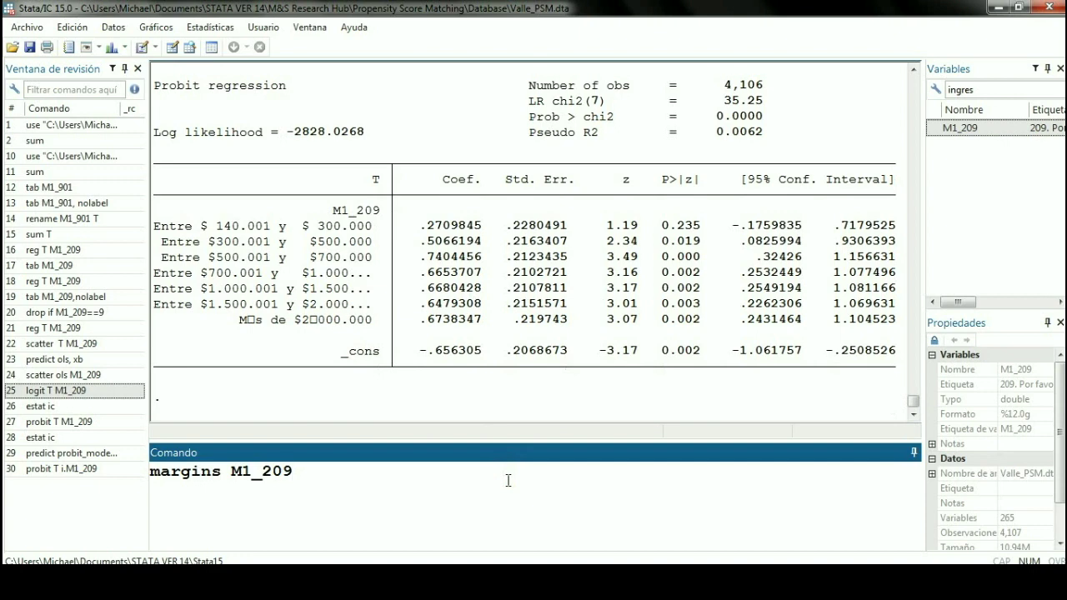
click(417, 321)
scroll(417, 316, up, 5)
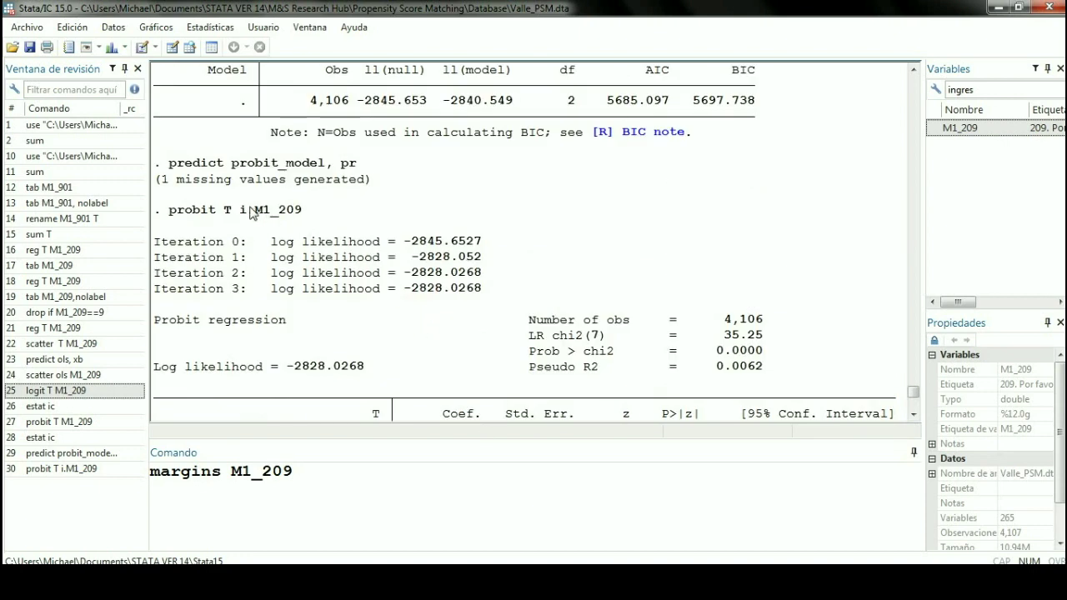
scroll(253, 213, down, 5)
click(380, 478)
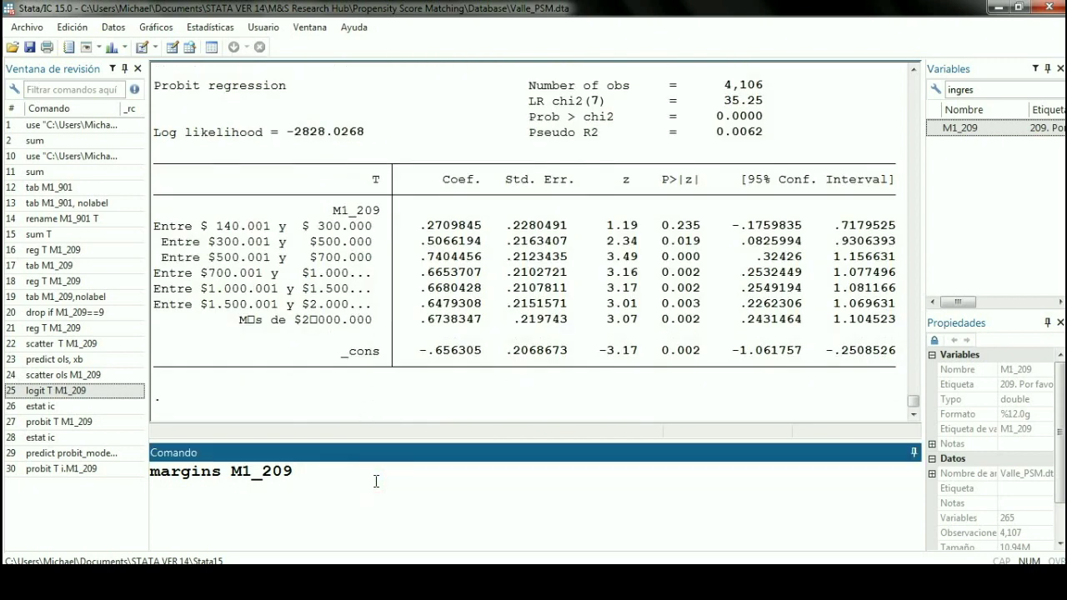
triple_click(392, 478)
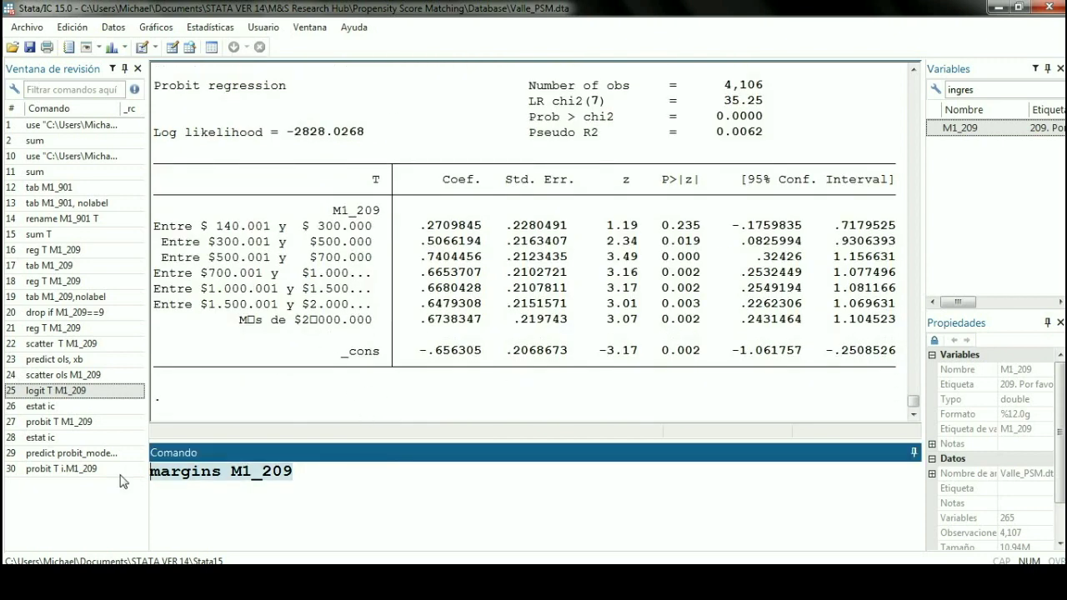
click(322, 478)
click(325, 383)
scroll(324, 383, up, 4)
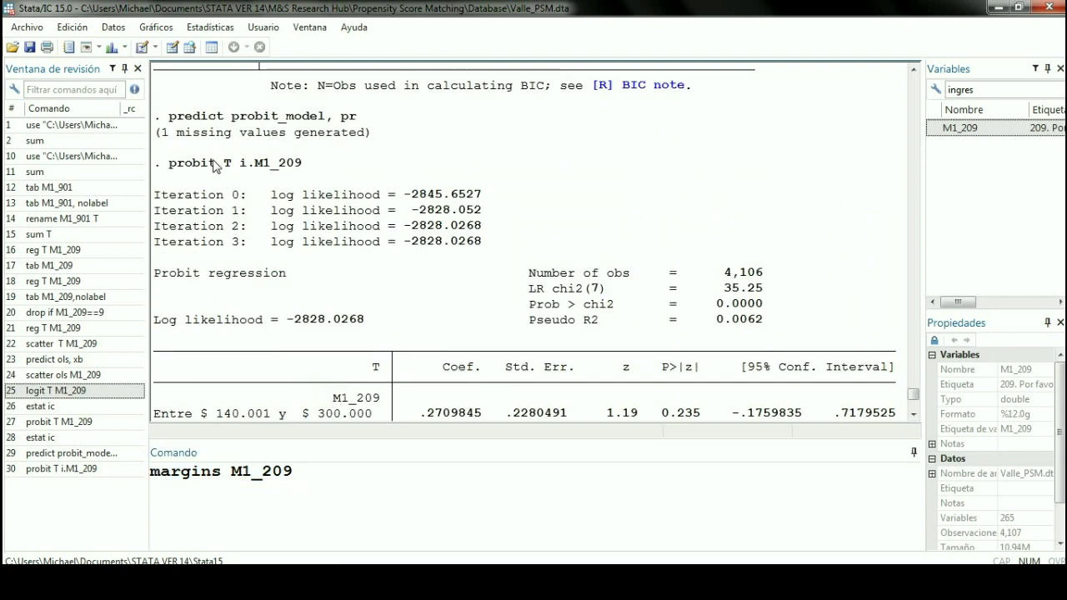
scroll(428, 327, down, 4)
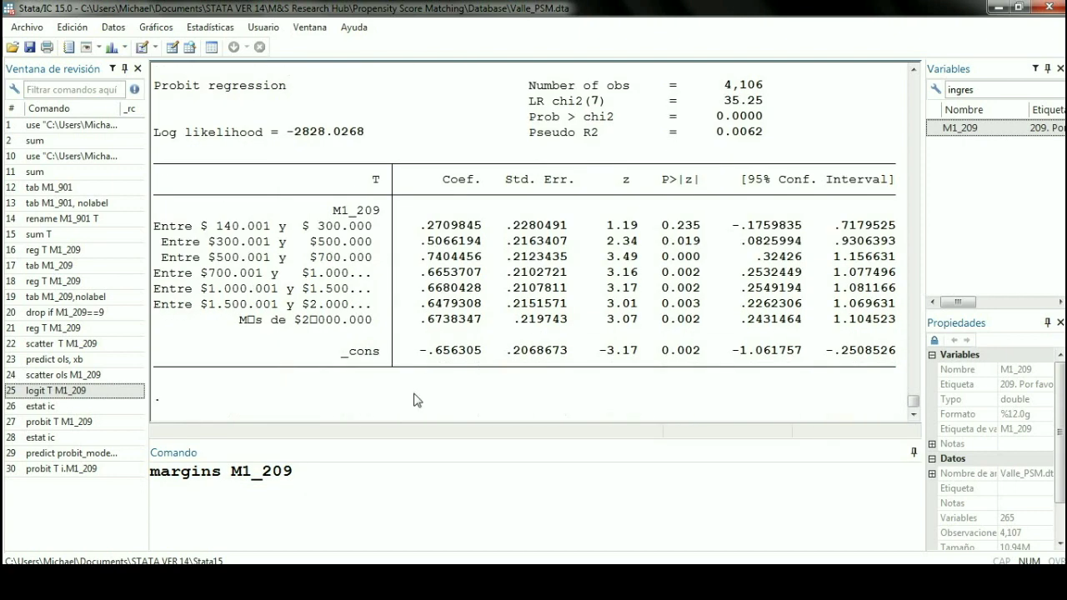
click(391, 472)
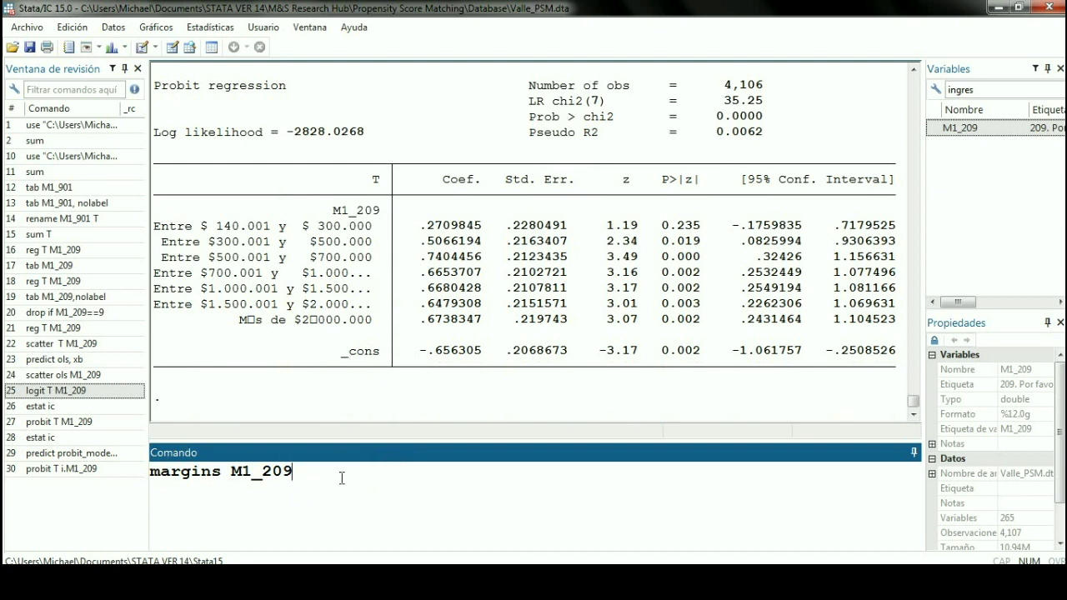
key(Return)
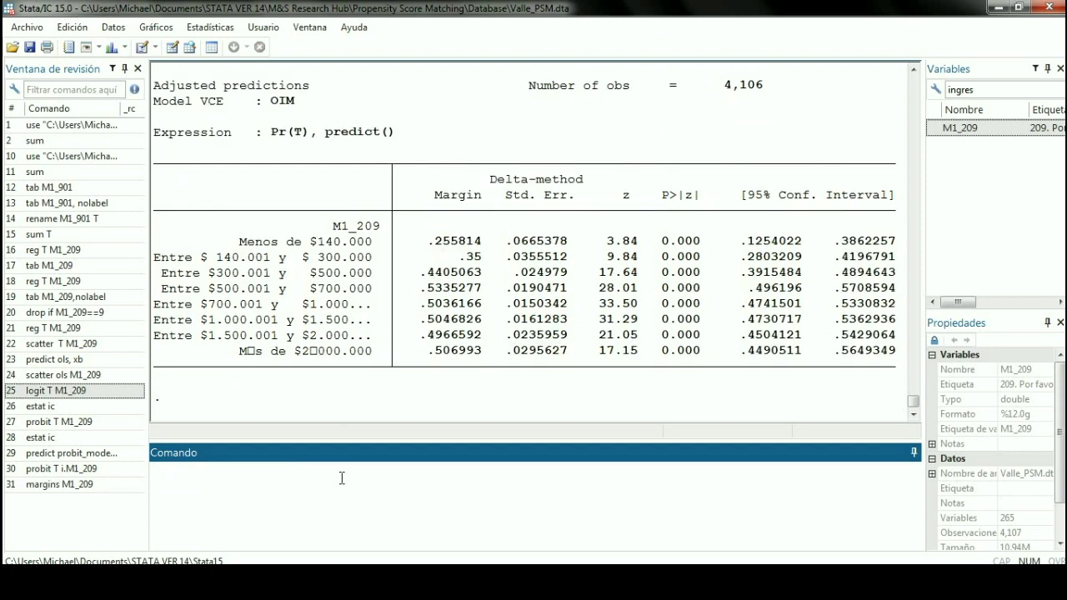
- Compute the margins again with the covariates at their means, using margins M1_209, atmeans
click(351, 406)
scroll(350, 396, up, 4)
drag(291, 241, 167, 248)
key(ctrl+c)
scroll(353, 306, down, 4)
click(375, 486)
key(ctrl+v)
text(, atm)
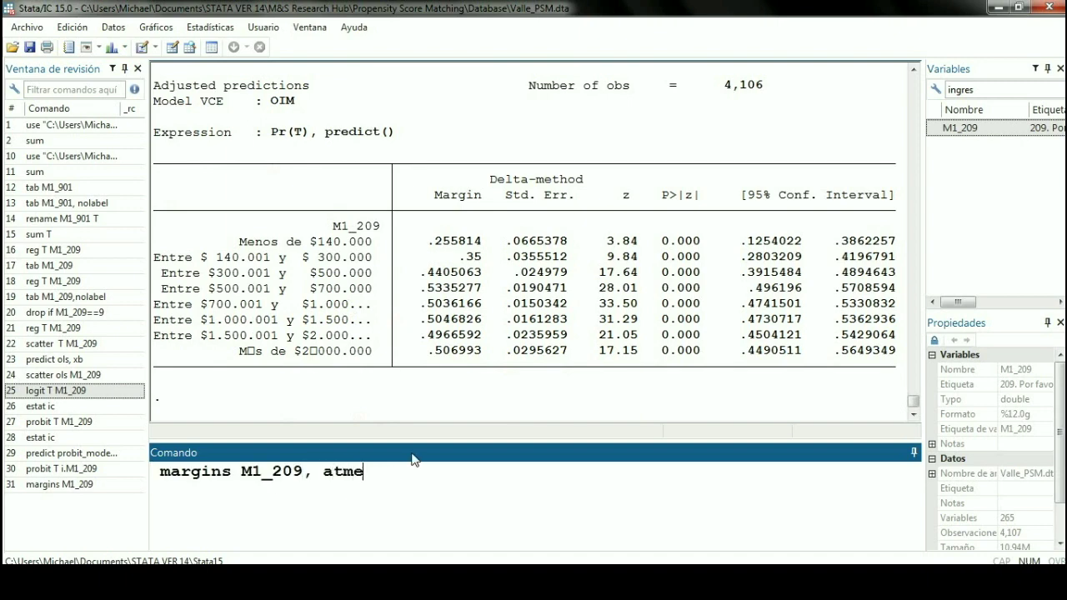
text(eans)
key(Return)
- Compare the predicted margins by income category between the atmeans output and the plain margins output
click(489, 302)
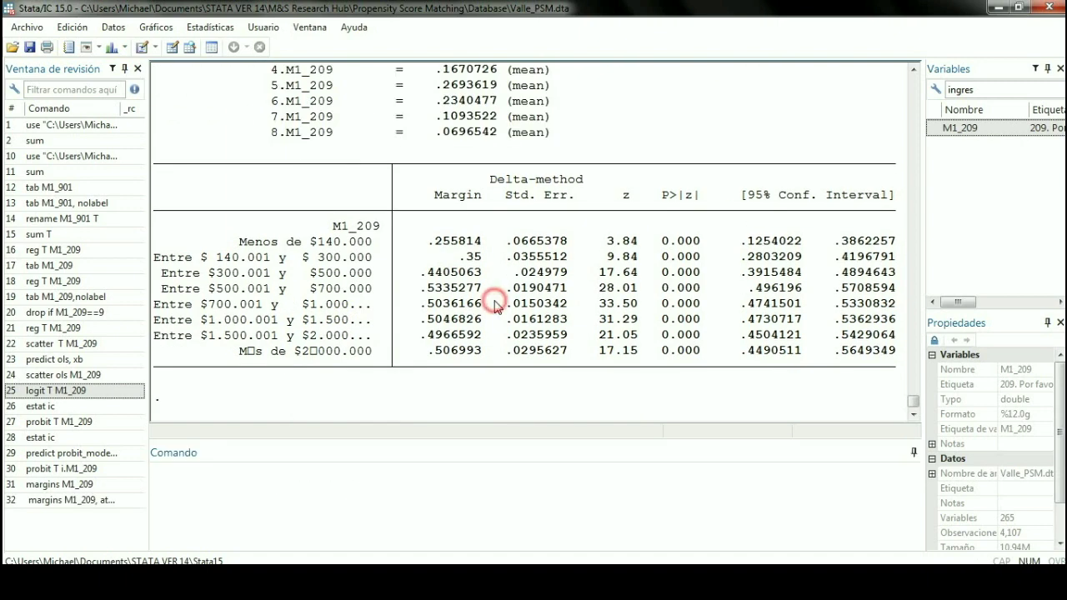
mouse_move(435, 241)
mouse_down()
mouse_move(457, 332)
mouse_move(482, 342)
mouse_move(450, 245)
mouse_up()
scroll(488, 317, up, 9)
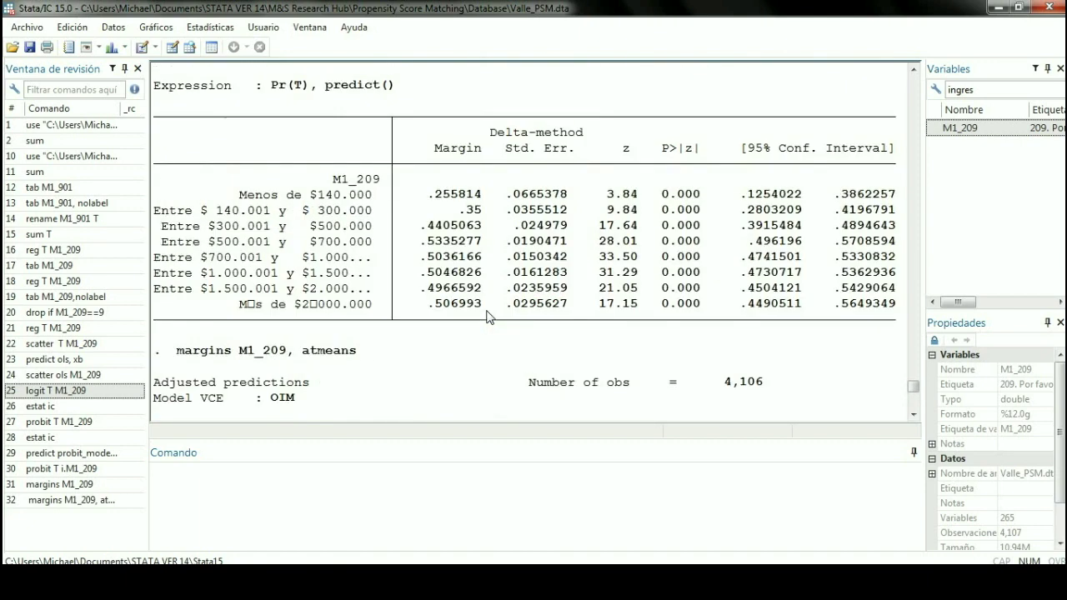
drag(448, 193, 451, 310)
scroll(179, 173, up, 3)
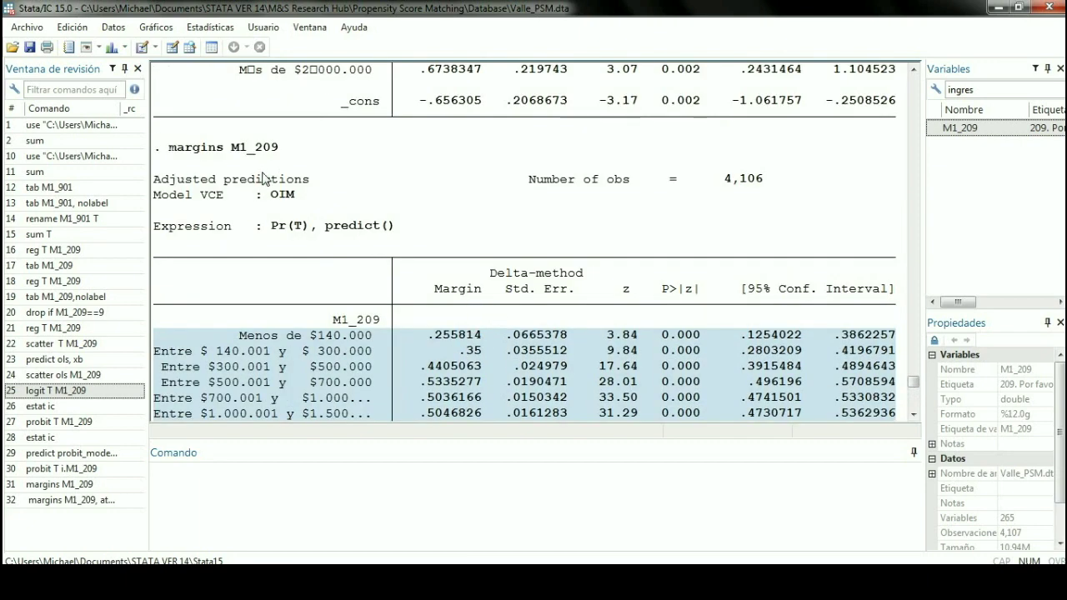
- Compare the plain and atmeans margins outputs, including the category means and the predicted margins by income category
scroll(331, 158, down, 8)
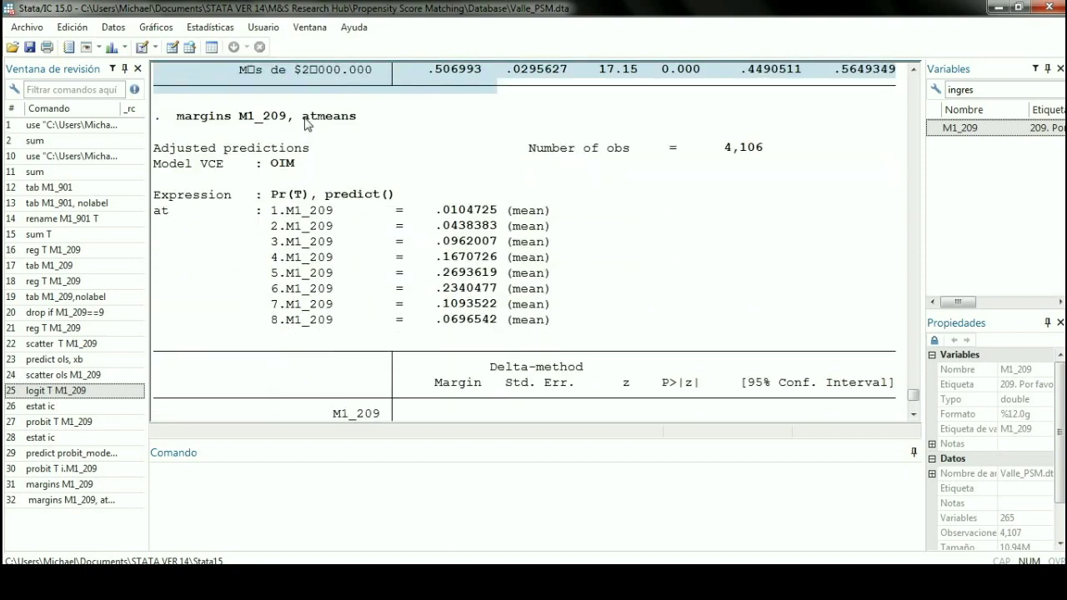
scroll(484, 316, up, 8)
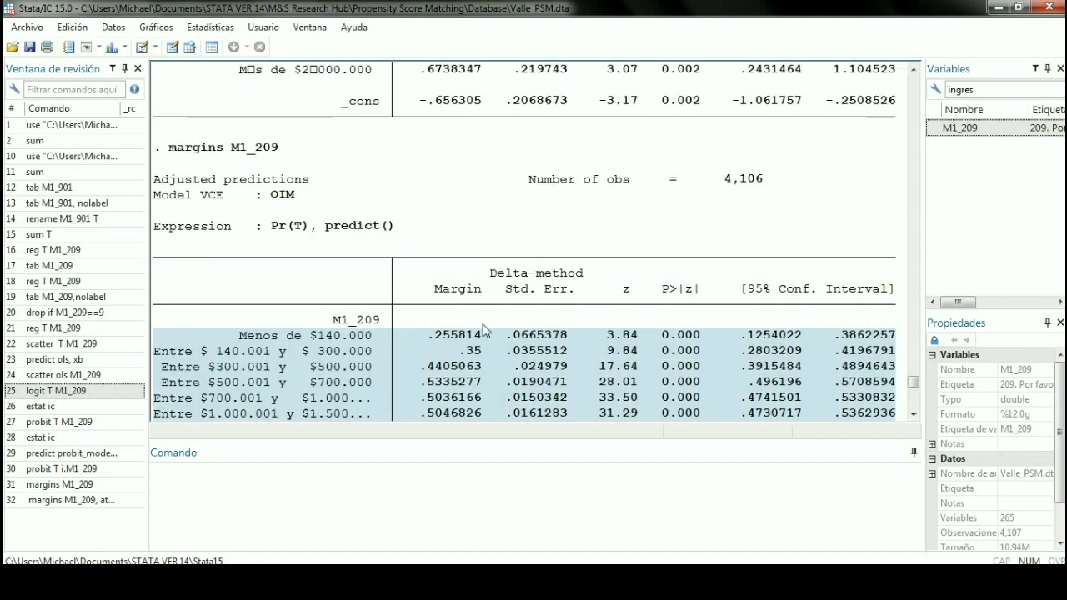
scroll(446, 322, down, 8)
drag(315, 210, 563, 334)
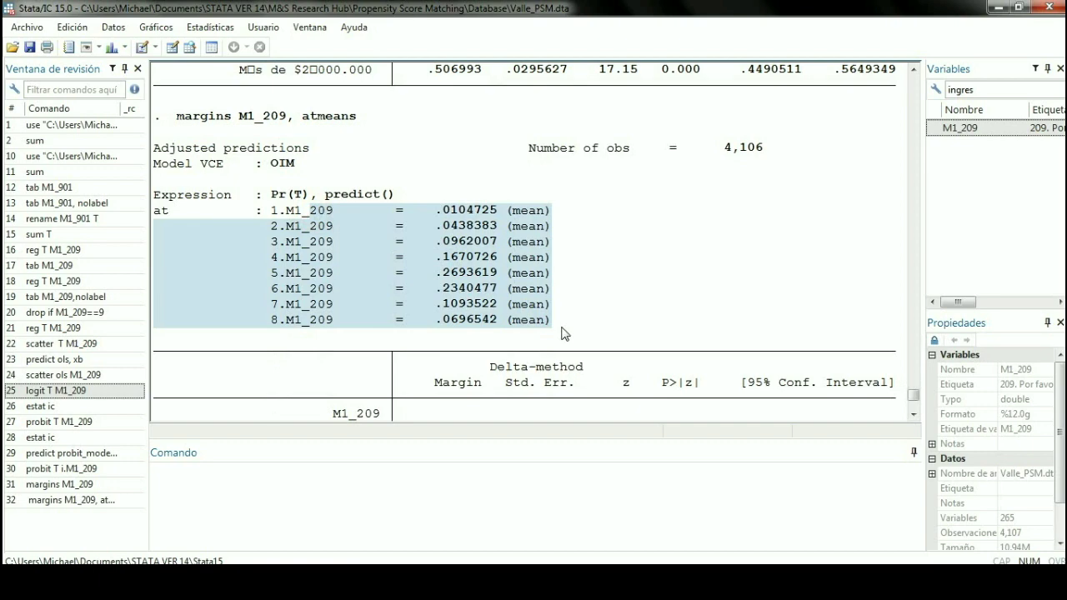
scroll(563, 333, down, 2)
scroll(565, 332, up, 3)
scroll(555, 335, down, 5)
click(550, 332)
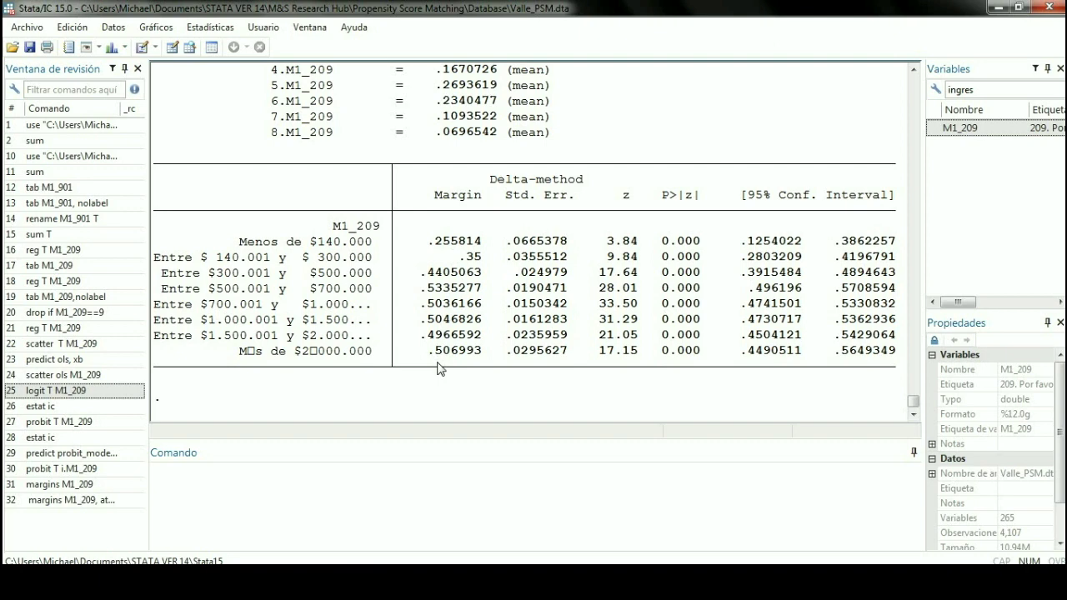
scroll(440, 367, up, 2)
scroll(556, 357, down, 2)
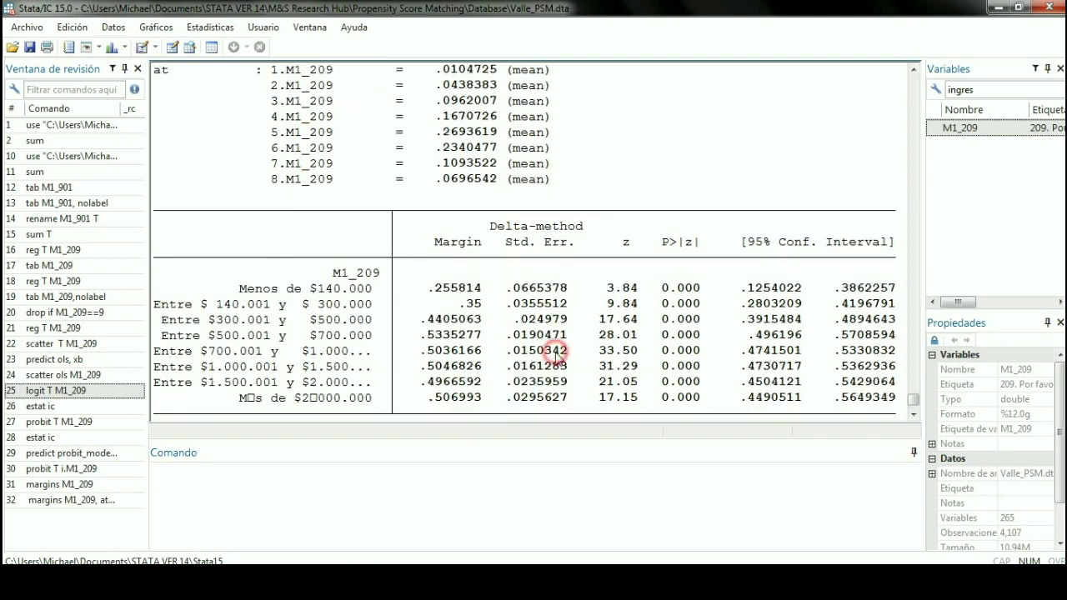
- Plot the predicted margins of M1_209 with marginsplot and reposition the graph window
click(567, 507)
text(marginsplot)
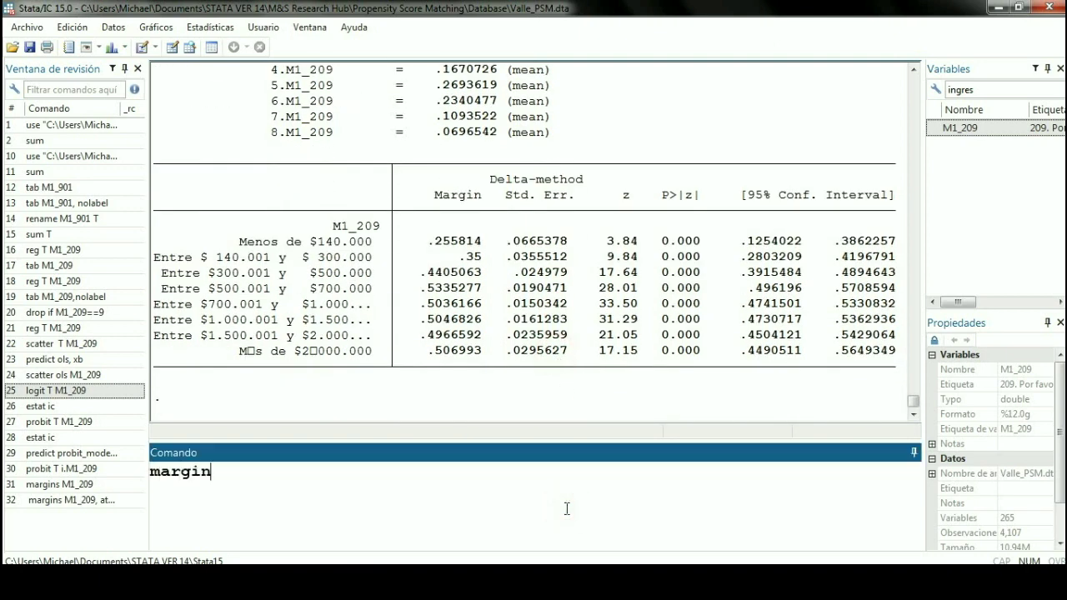
key(Return)
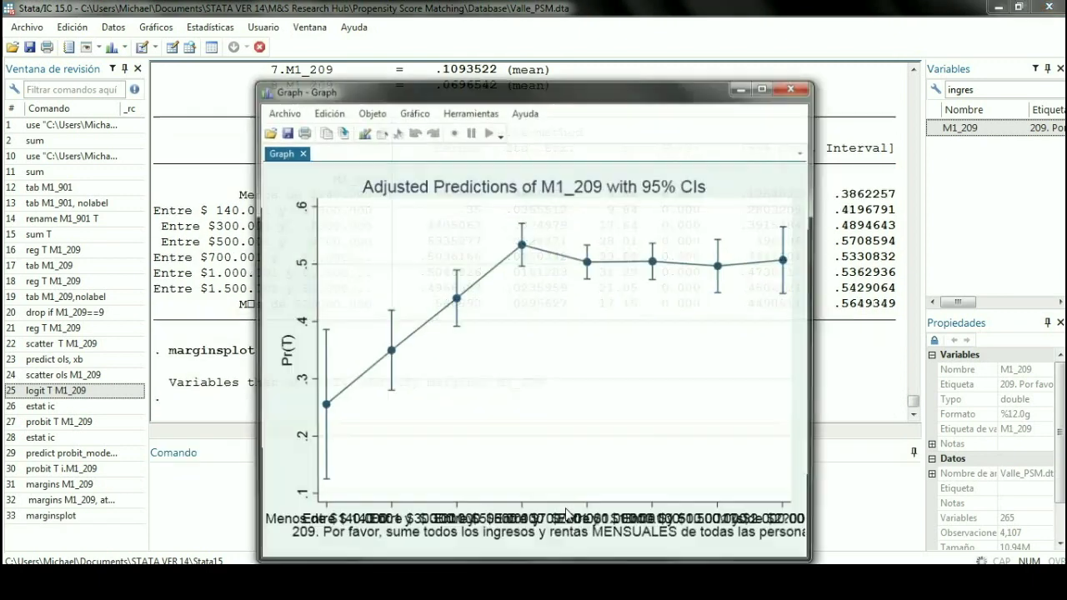
drag(589, 87, 581, 33)
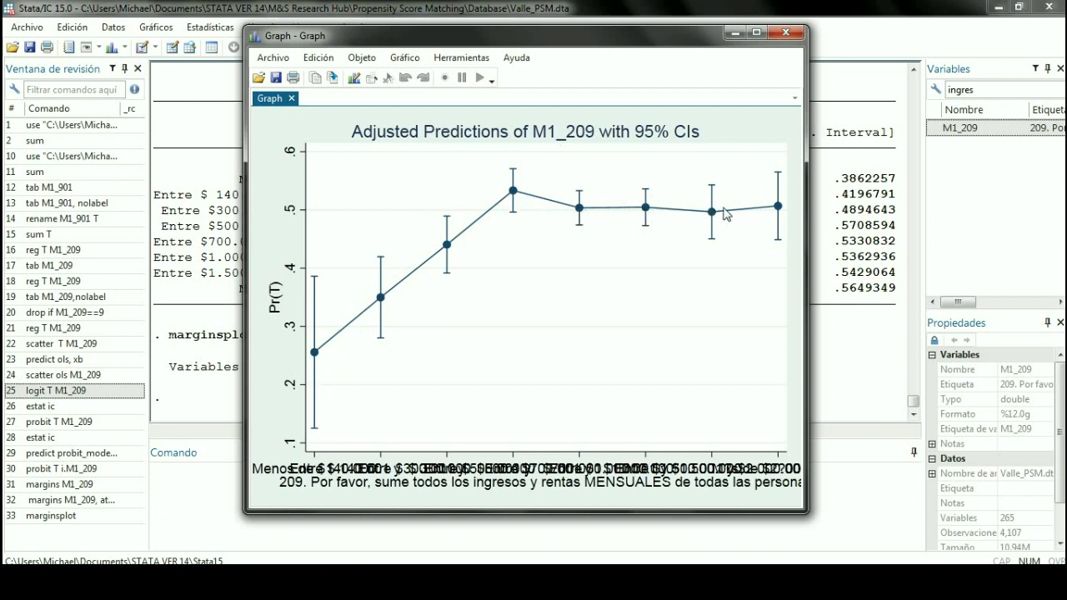
click(554, 221)
click(477, 305)
- Start the graph editor on the margins plot and set the general region margin to Muy pequeño
click(290, 59)
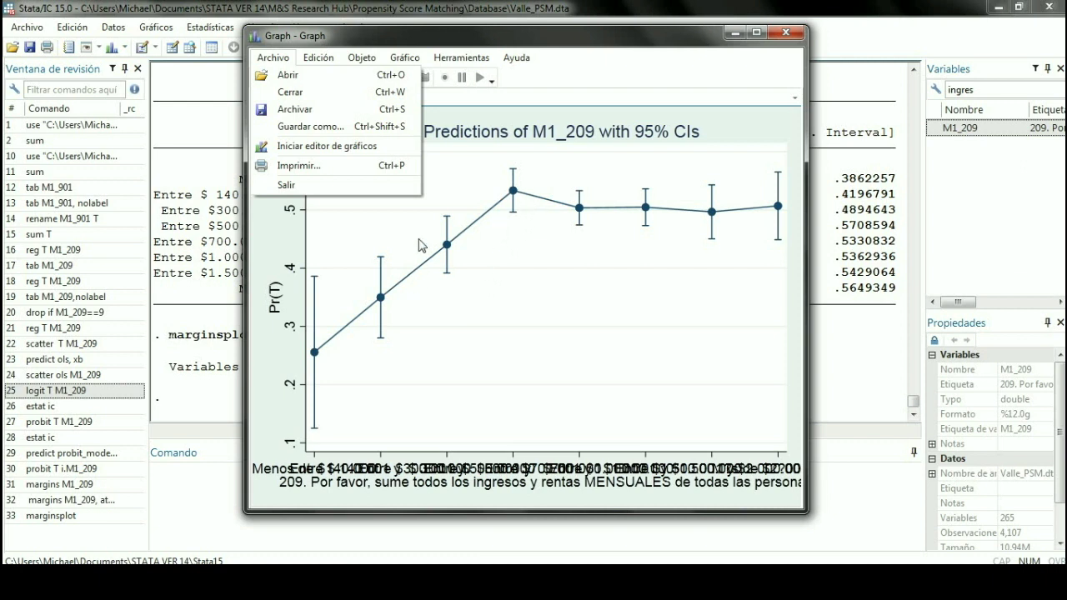
click(517, 58)
click(274, 58)
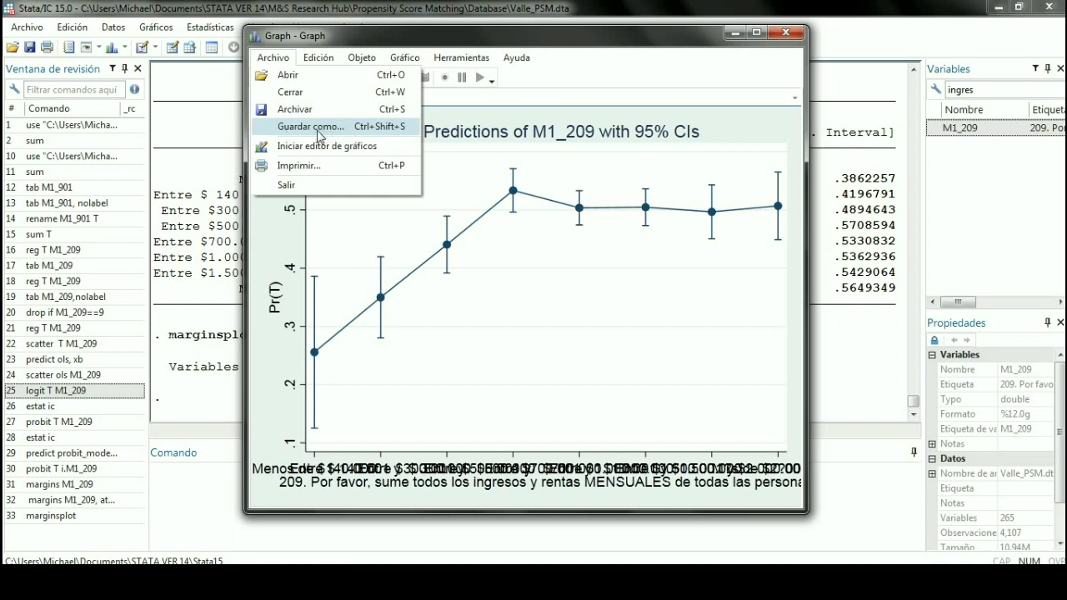
click(350, 146)
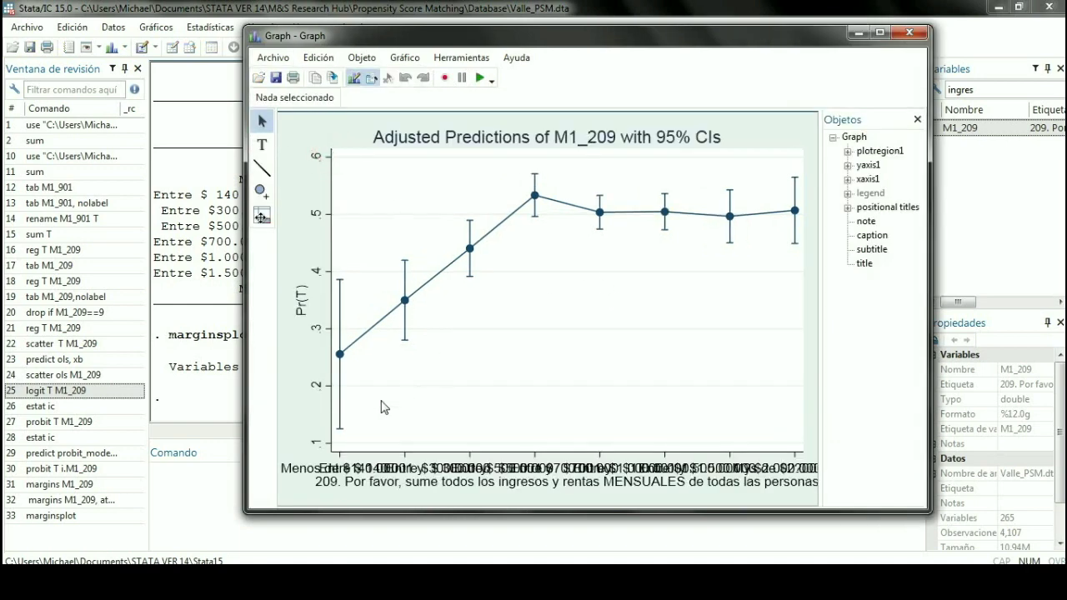
double_click(307, 472)
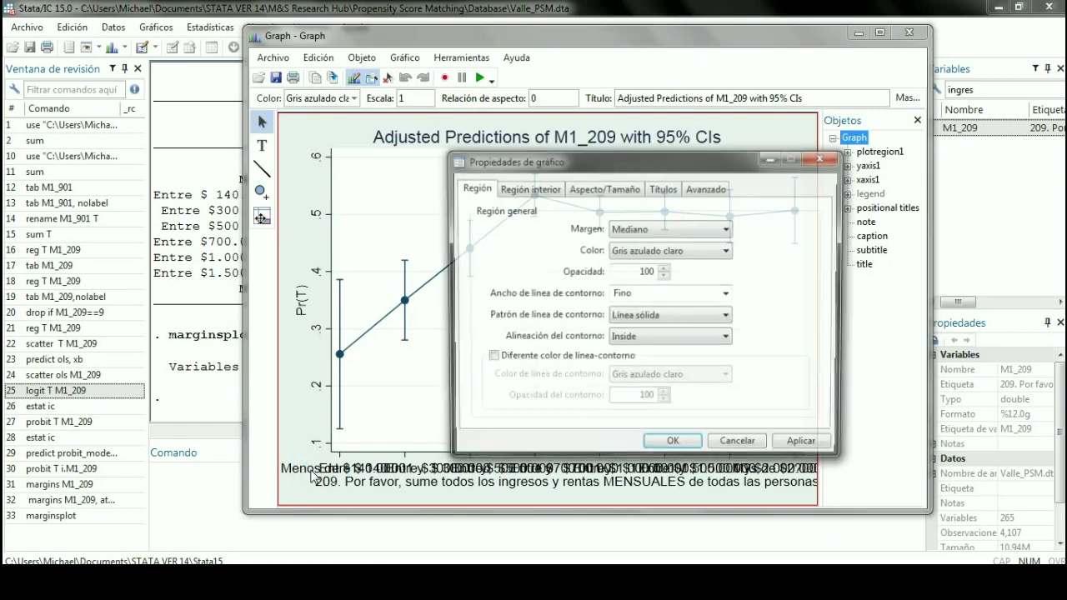
click(725, 227)
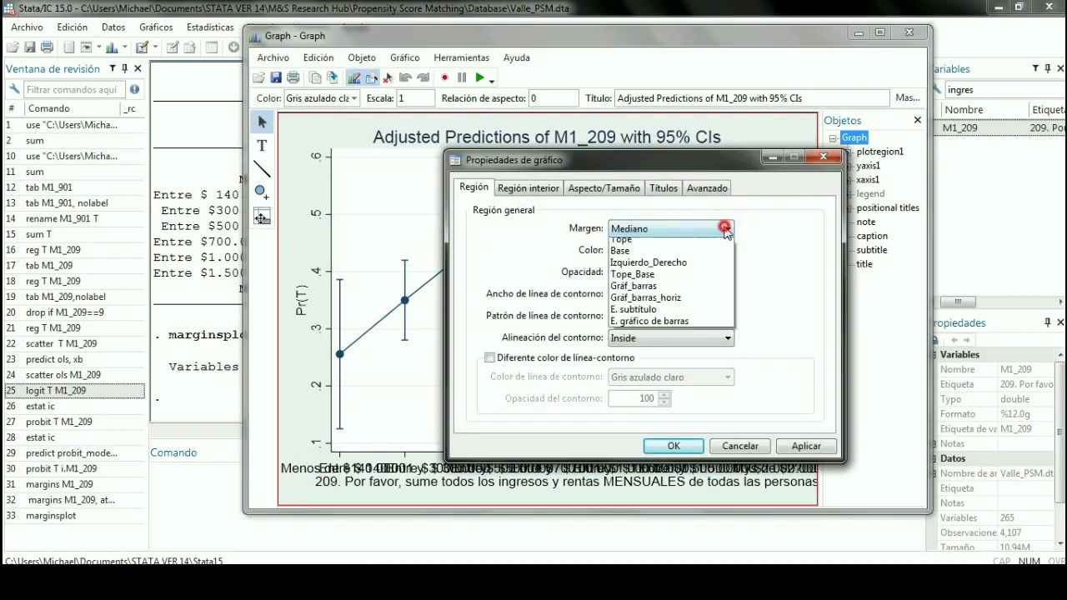
click(692, 280)
click(673, 447)
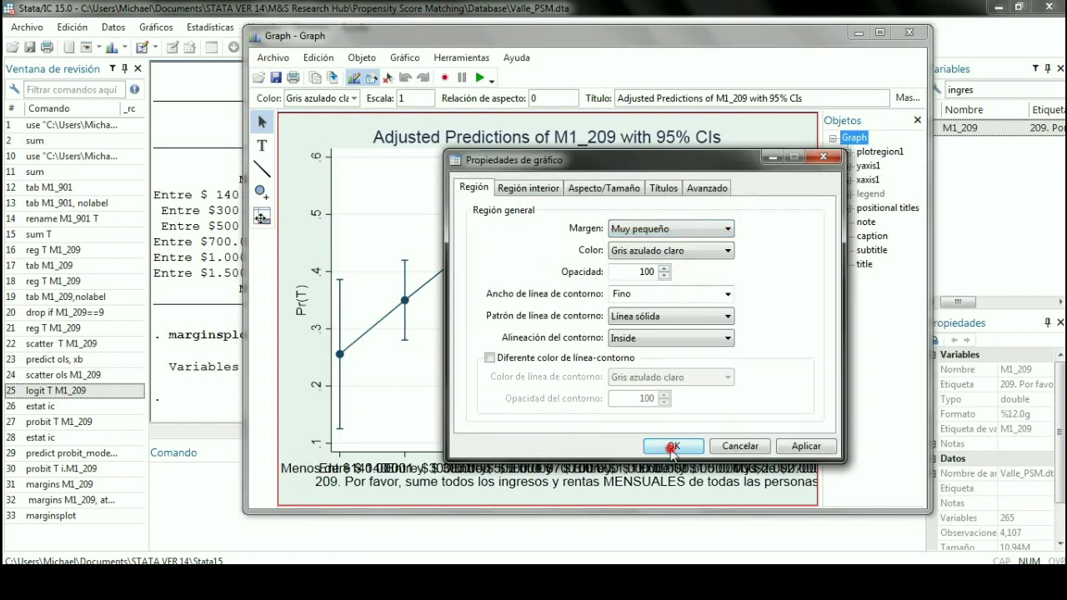
- Reduce the graph's general region margin further to Minúsculo
click(305, 486)
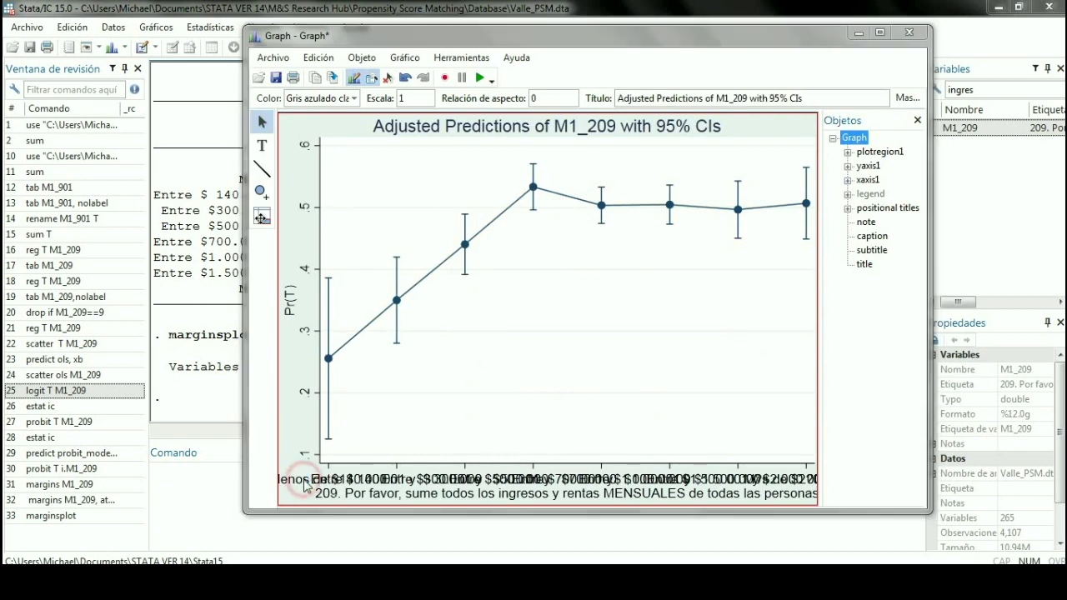
click(671, 229)
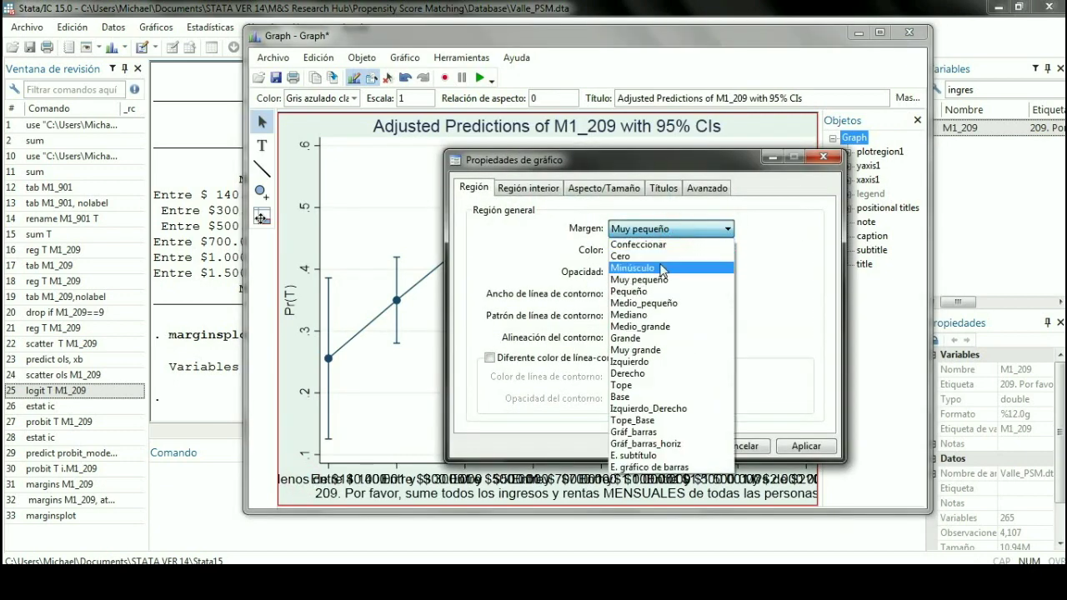
click(663, 267)
click(673, 446)
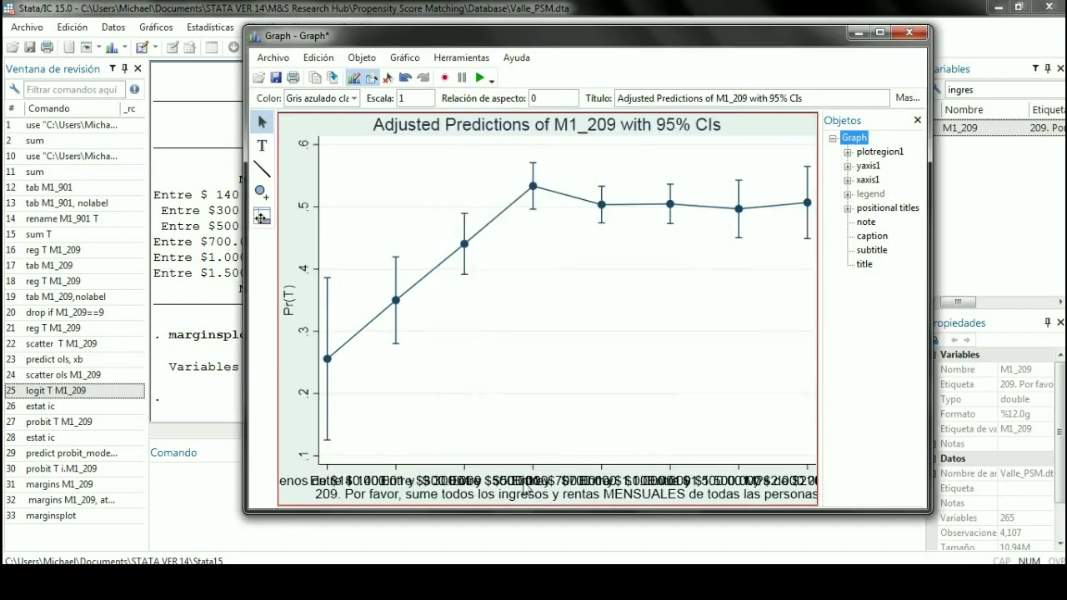
- Set the size of the x-axis category labels to Minúsculo
double_click(526, 485)
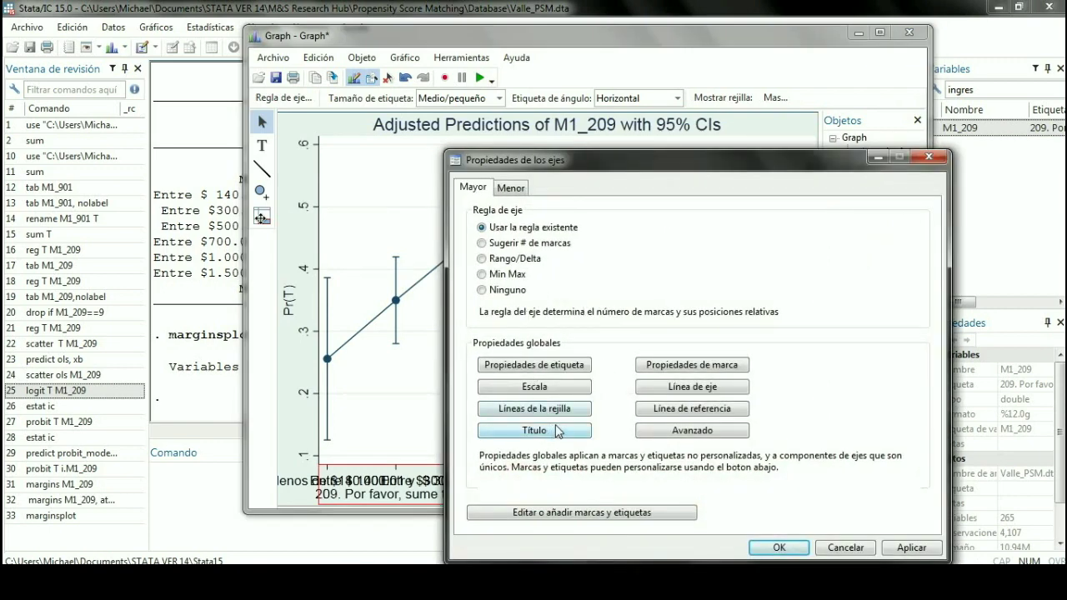
click(581, 367)
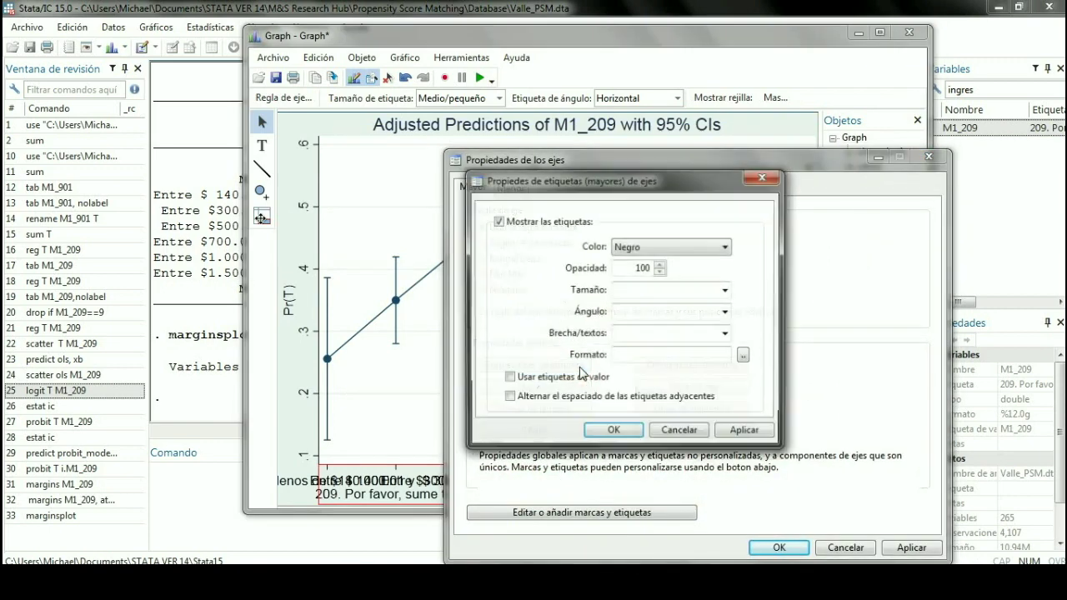
click(725, 292)
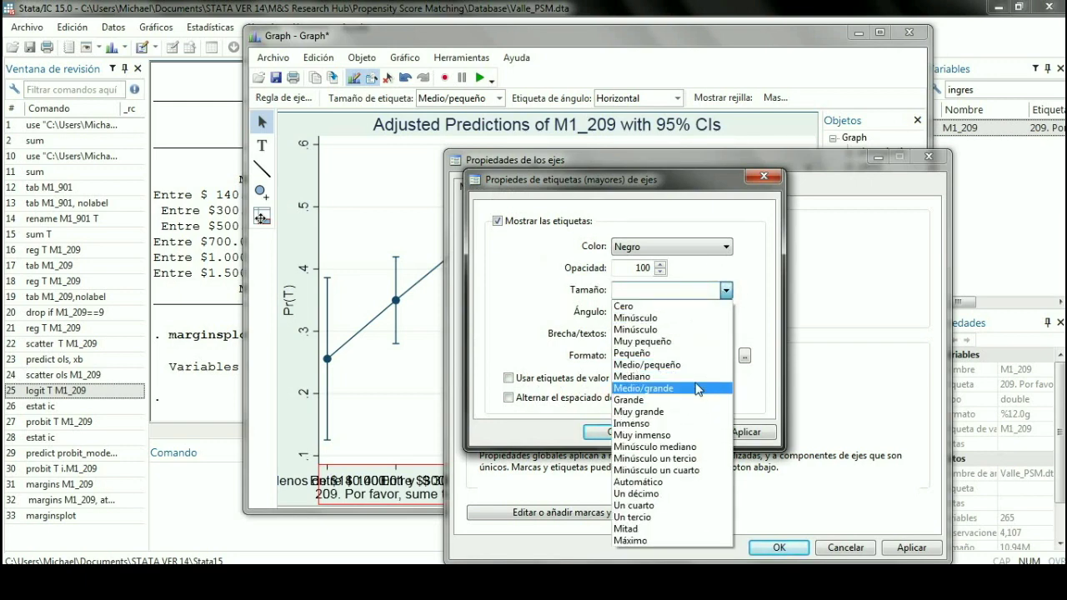
click(684, 329)
click(624, 432)
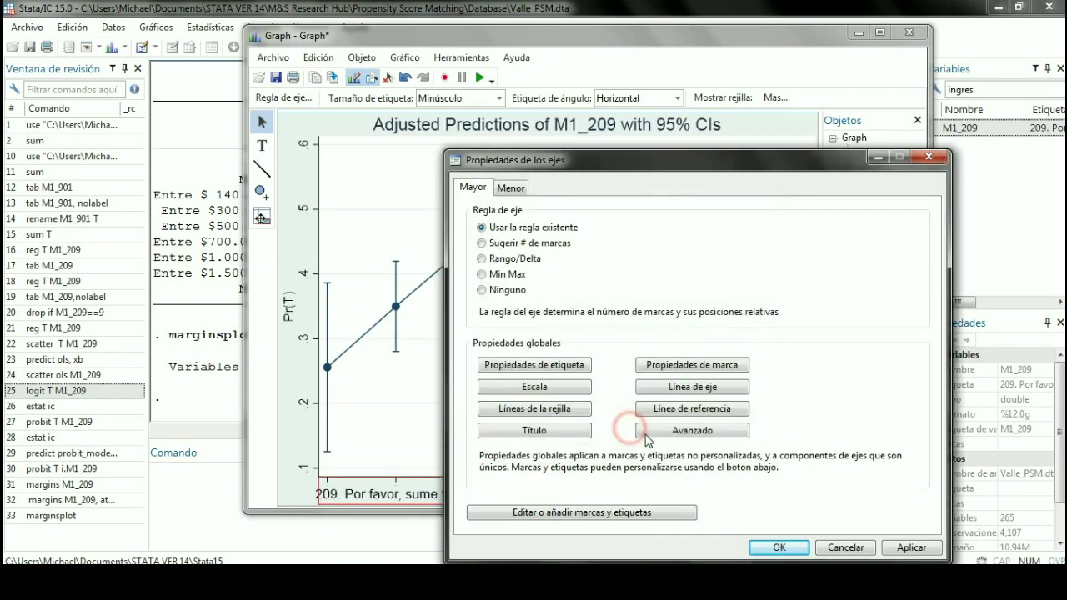
click(779, 547)
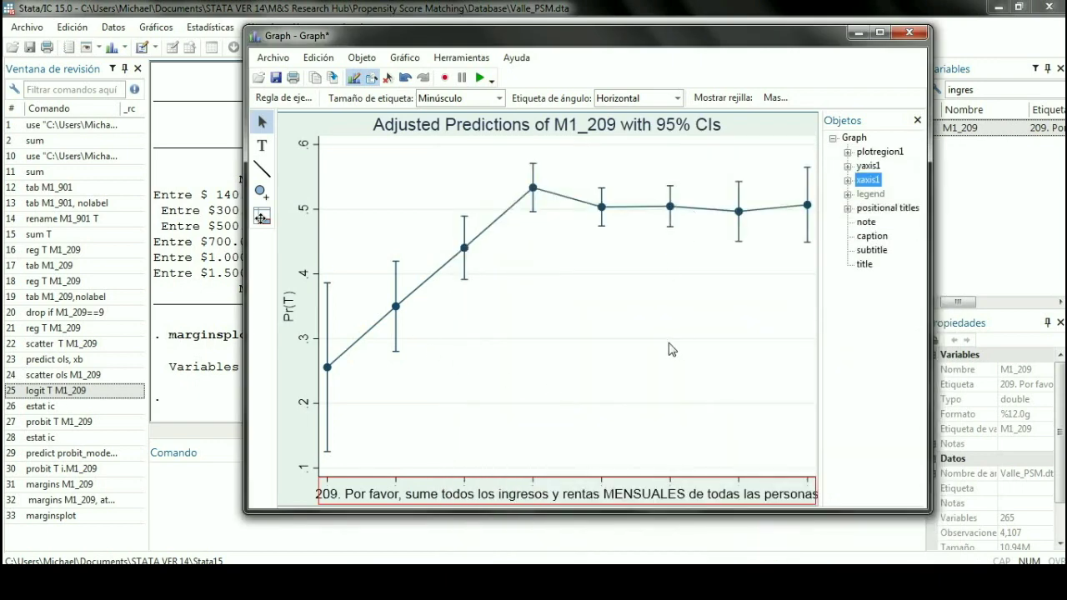
- Examine how the predicted probability of T changes from the lowest income category up to the fourth one
click(848, 371)
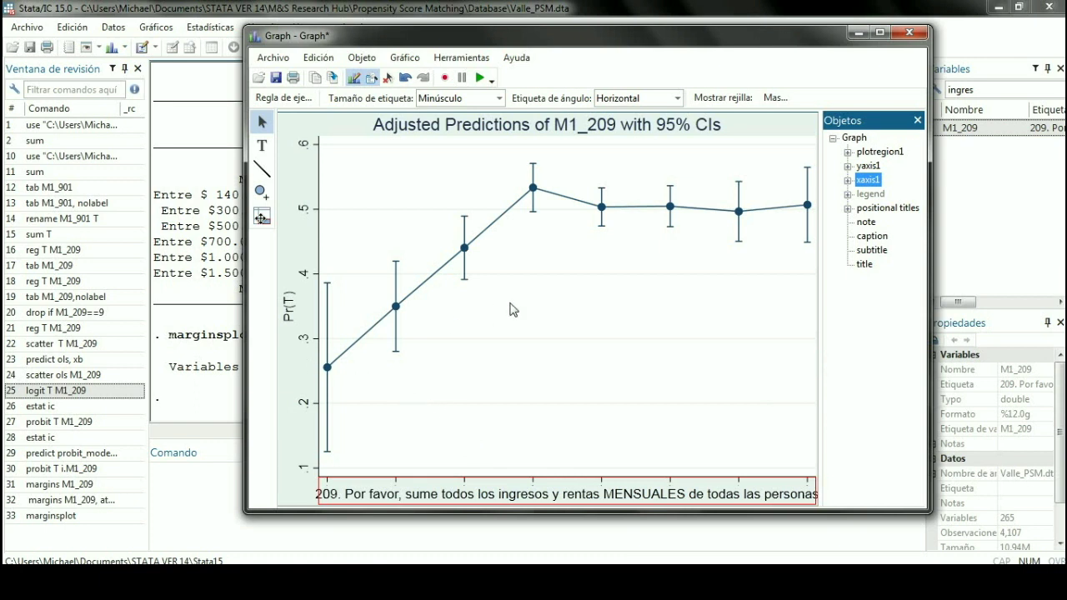
click(512, 350)
click(744, 198)
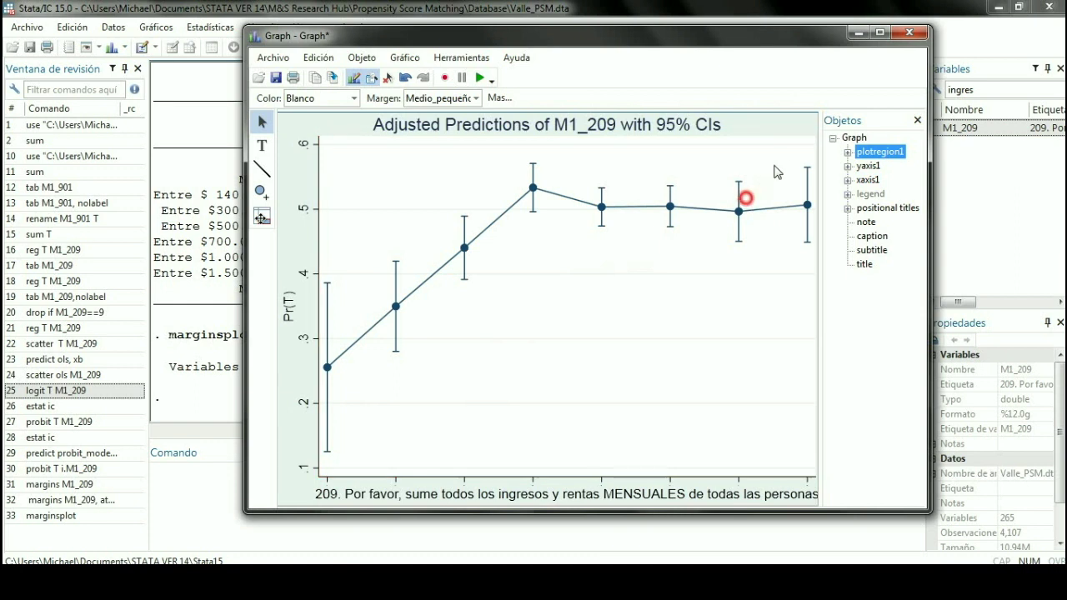
click(555, 357)
click(401, 443)
click(679, 241)
click(706, 228)
click(301, 403)
click(393, 298)
click(469, 218)
click(417, 307)
click(533, 188)
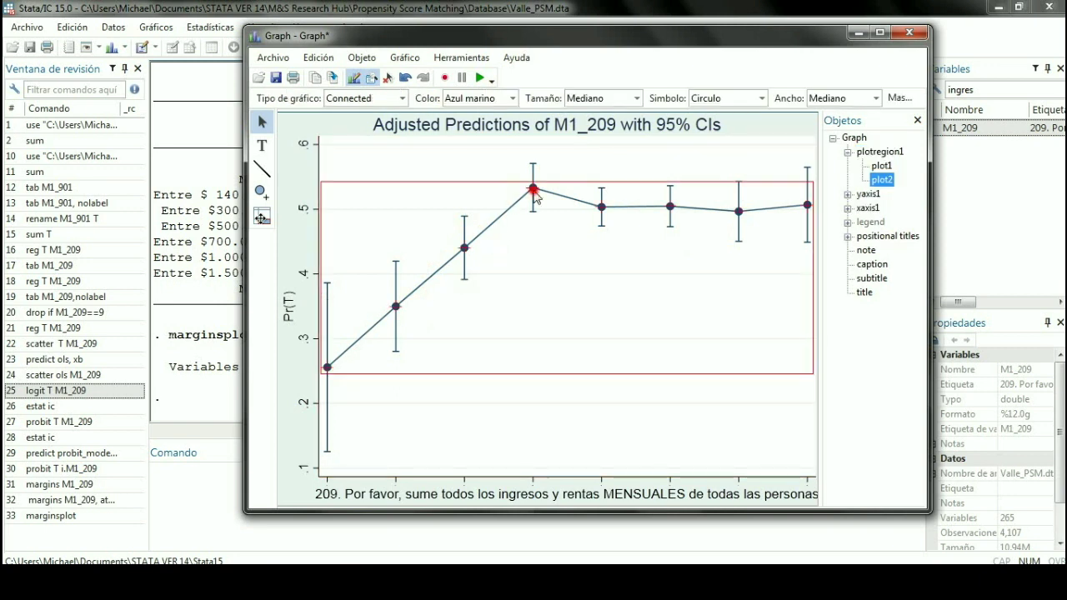
- Inspect the plotted point and confidence interval of the fourth income category against its neighbours
click(599, 202)
click(375, 321)
click(532, 176)
click(532, 214)
click(517, 387)
click(534, 267)
click(539, 205)
click(539, 205)
click(539, 205)
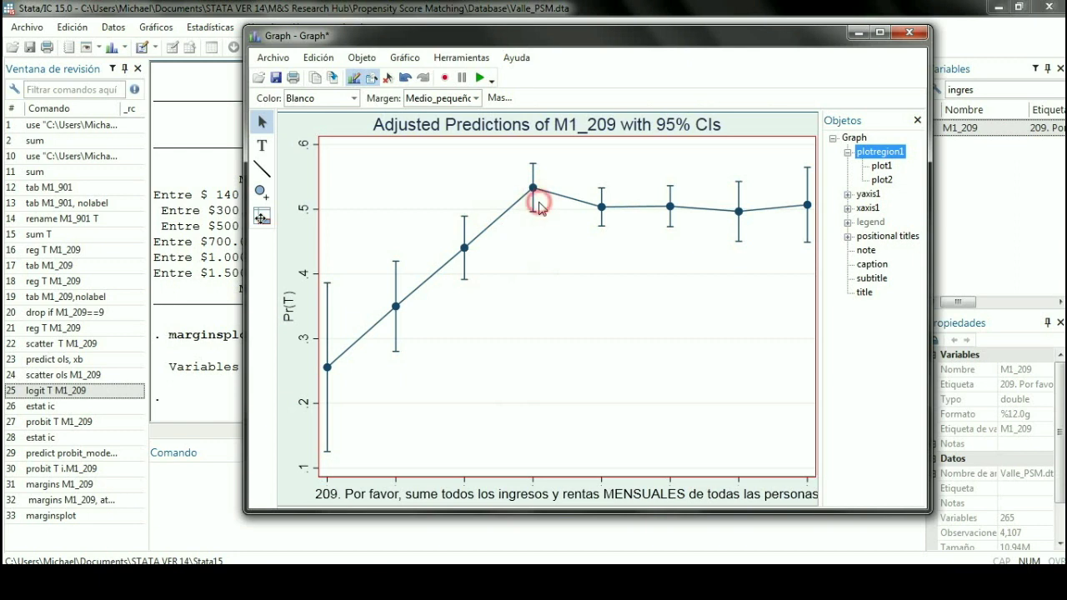
- Examine the trend of the predictions across the higher income categories and the Pr(T) axis
click(680, 208)
click(806, 205)
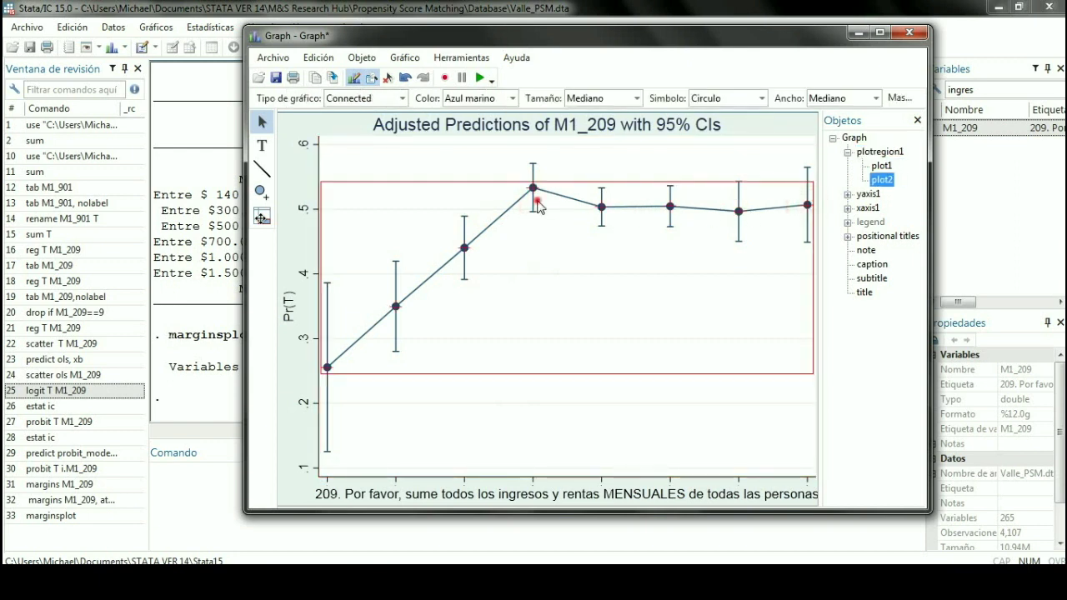
click(538, 206)
click(710, 229)
click(786, 215)
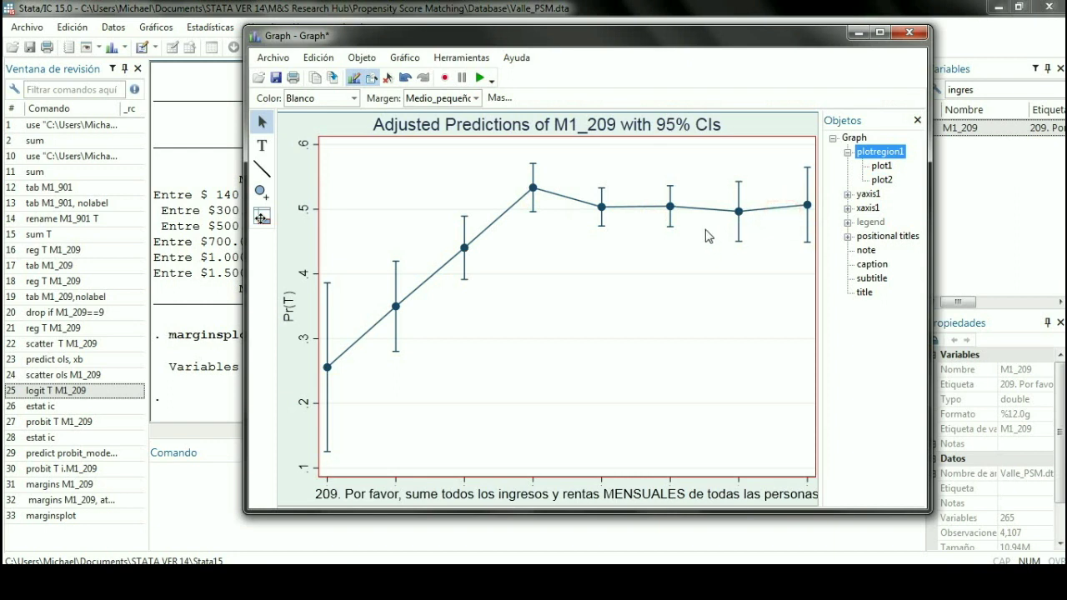
click(634, 208)
click(593, 201)
click(759, 214)
click(807, 206)
click(600, 206)
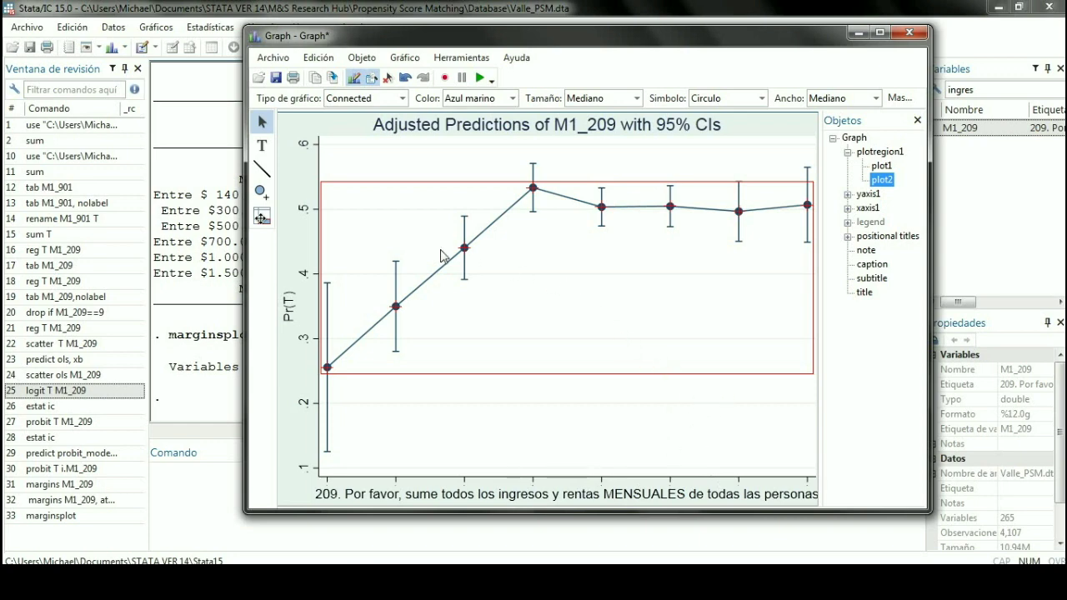
click(292, 300)
click(292, 356)
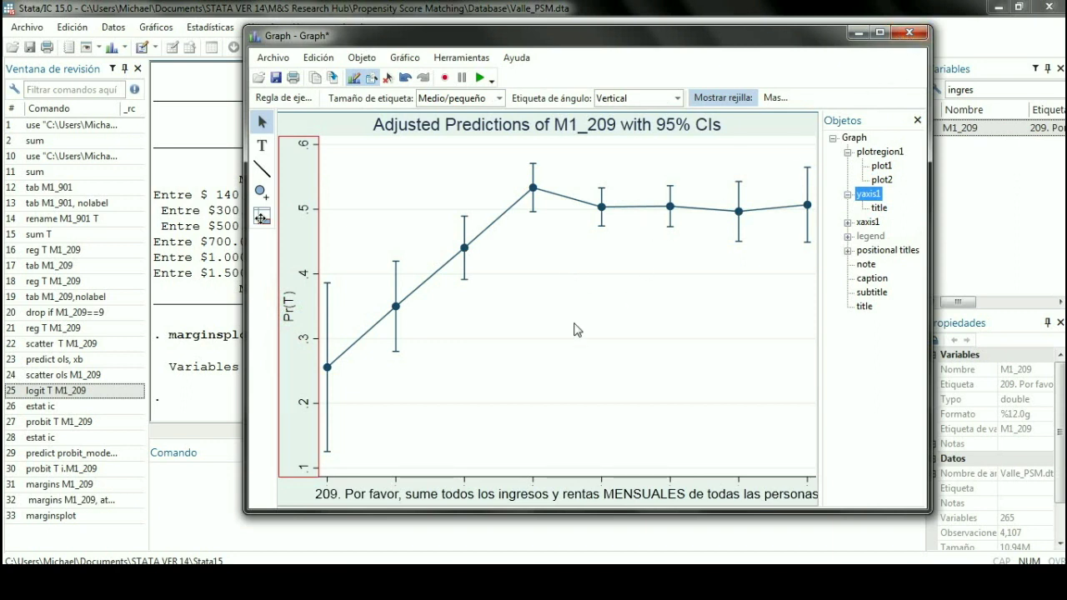
- Close the margins plot without saving its changes
click(909, 33)
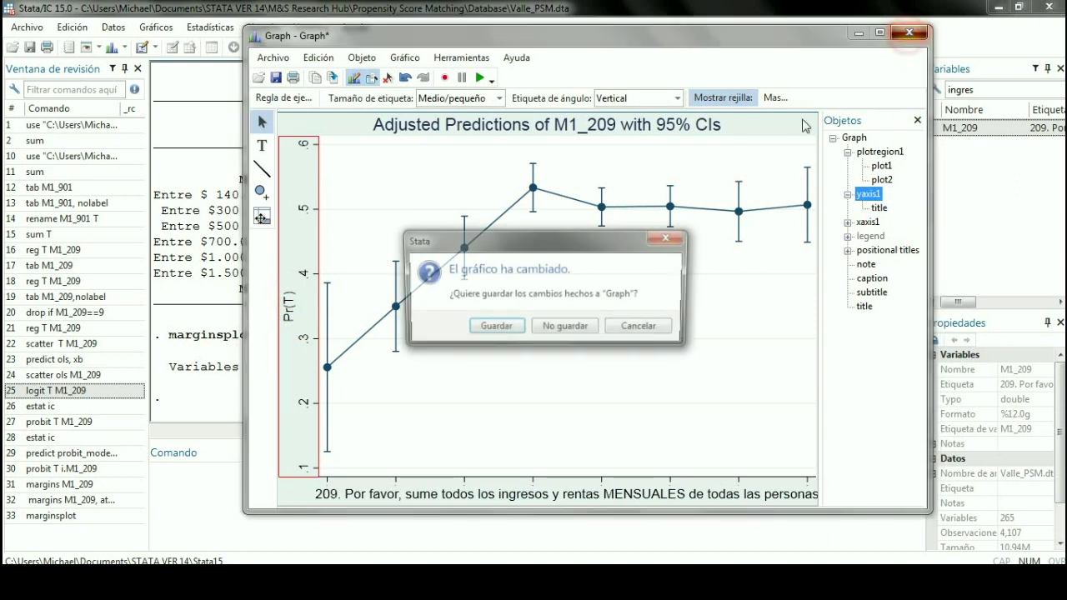
click(565, 329)
scroll(546, 334, up, 5)
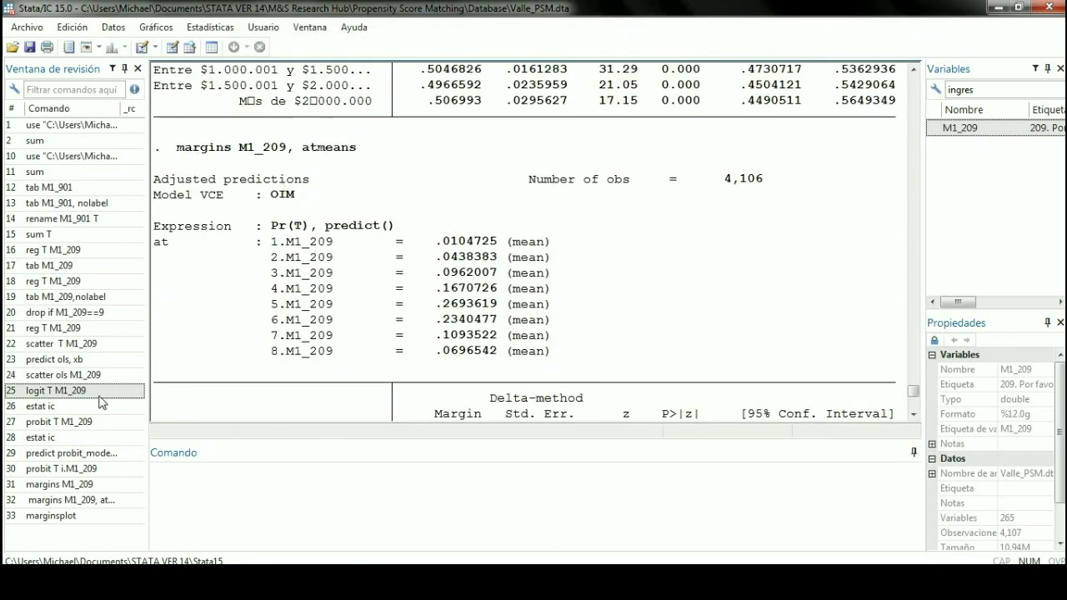
- Fit a logit of T on categorical income with logit T i.M1_209 and review the coefficients of the income categories
click(50, 423)
double_click(208, 471)
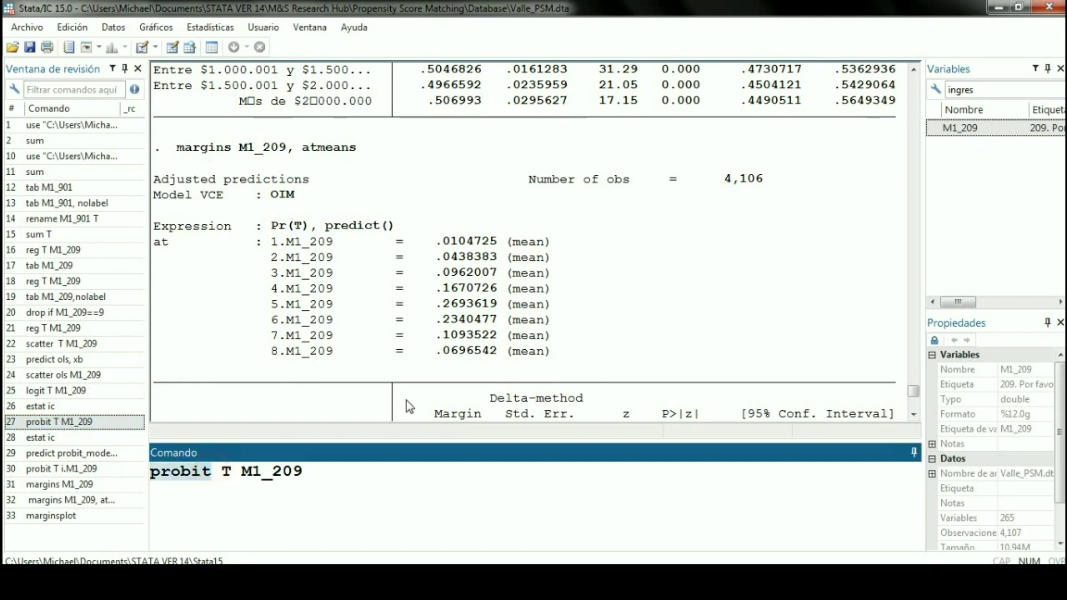
text(logit T )
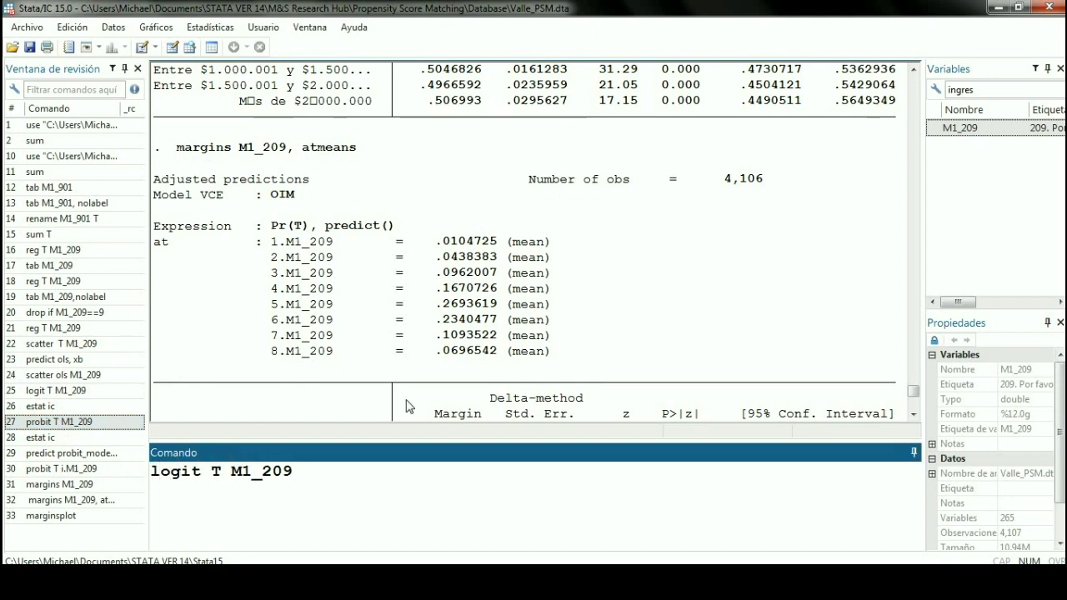
text(i.)
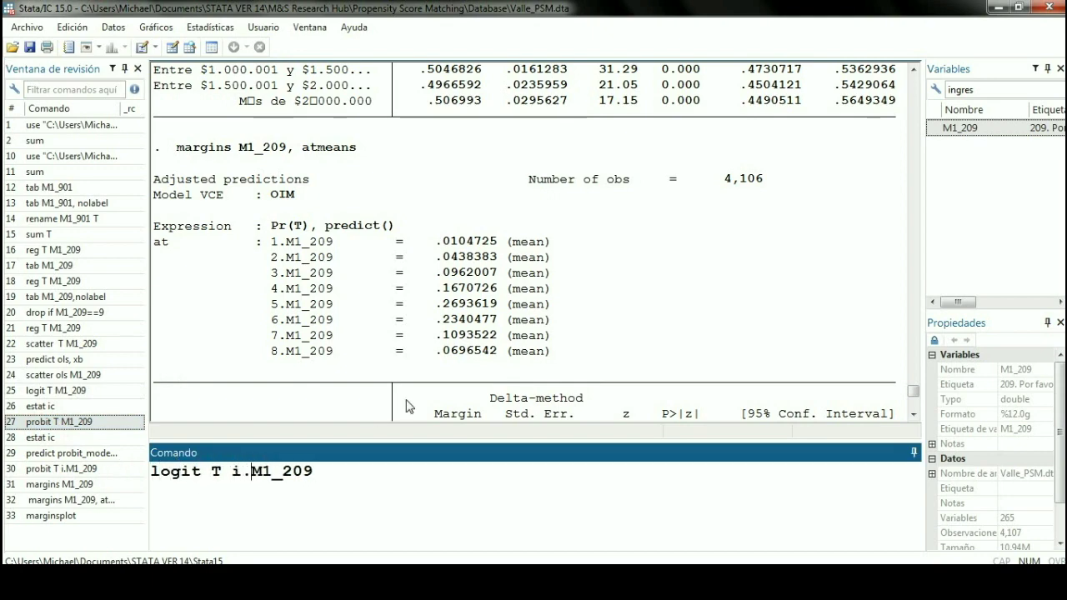
key(Return)
click(409, 406)
scroll(548, 374, up, 2)
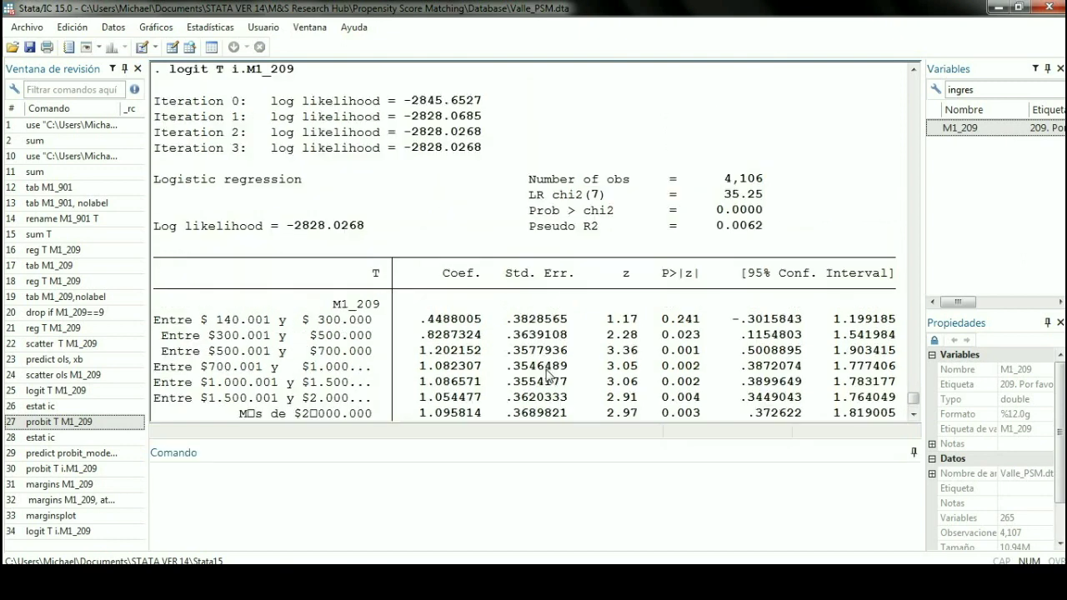
drag(707, 326, 434, 323)
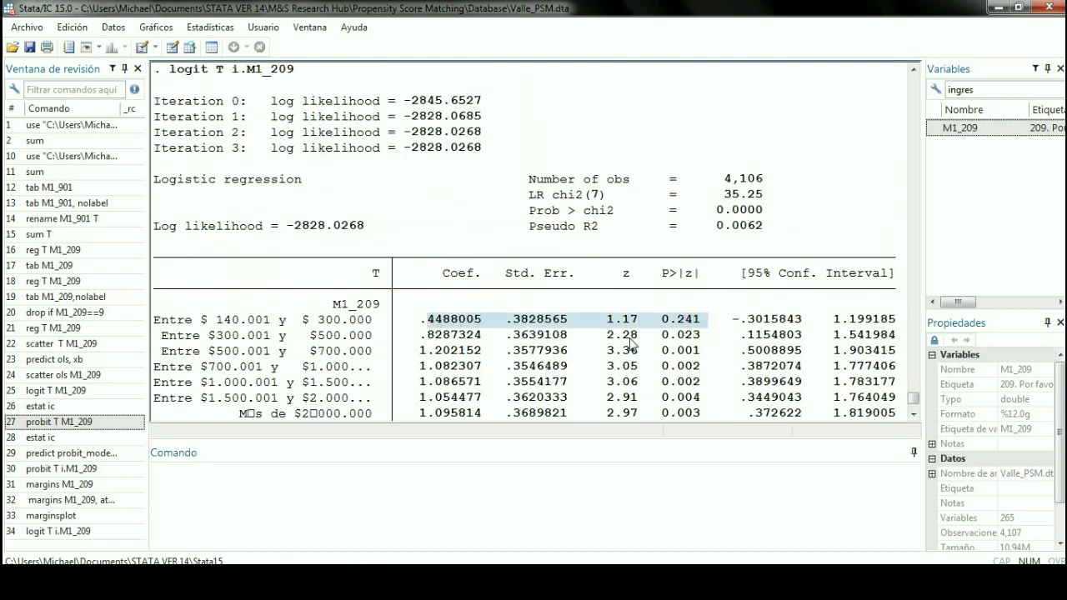
click(222, 320)
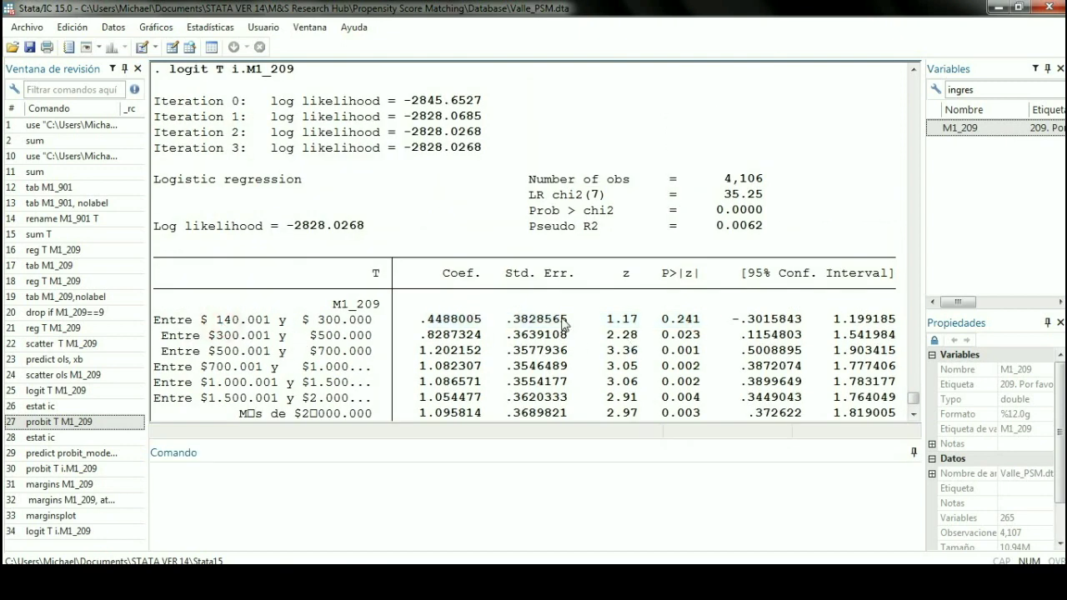
scroll(500, 342, down, 2)
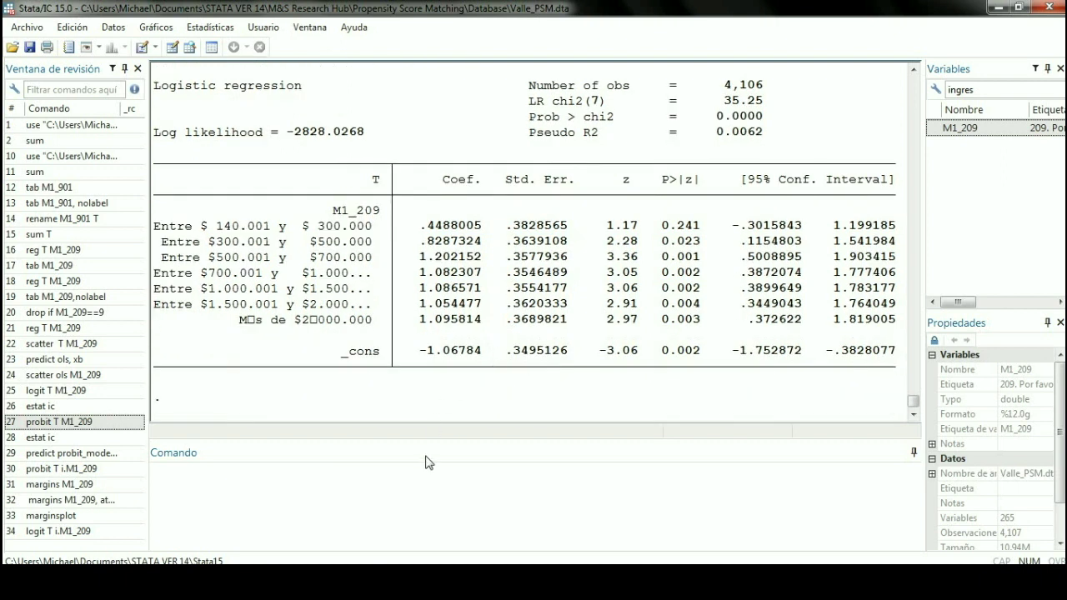
- Compute the logit model's adjusted predictions for each income category with margins M1_209
click(517, 492)
text(margins)
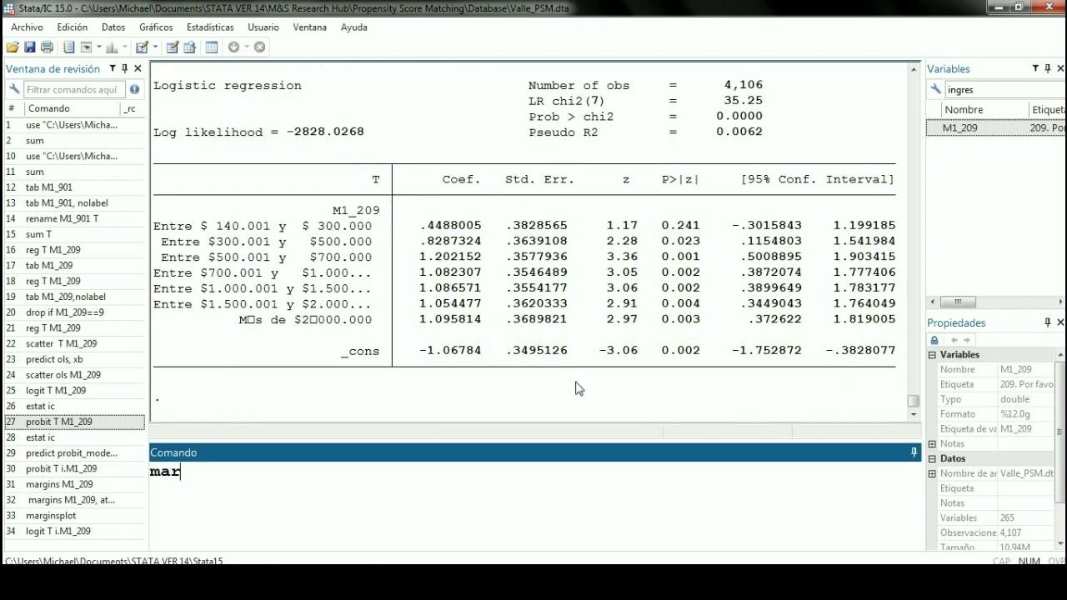
click(222, 351)
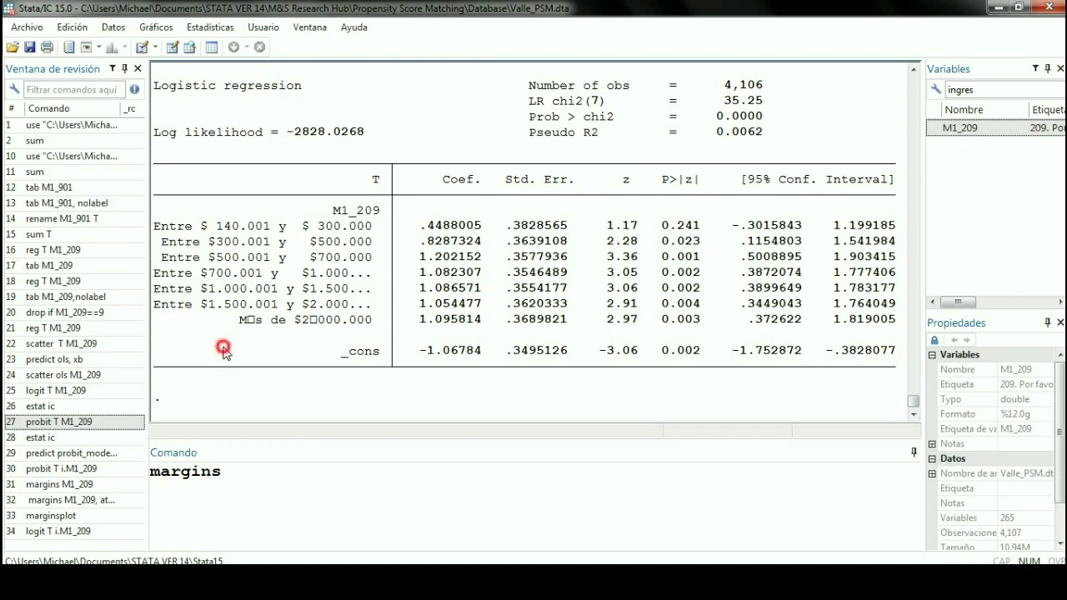
drag(334, 210, 395, 210)
key(ctrl+c)
click(276, 471)
key(ctrl+v)
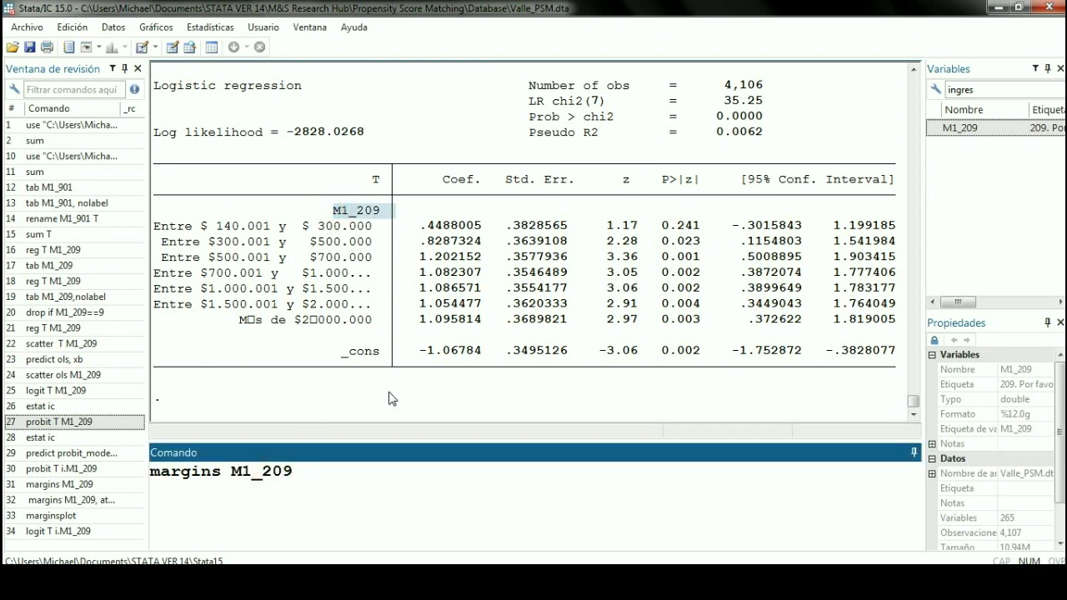
key(Return)
click(389, 398)
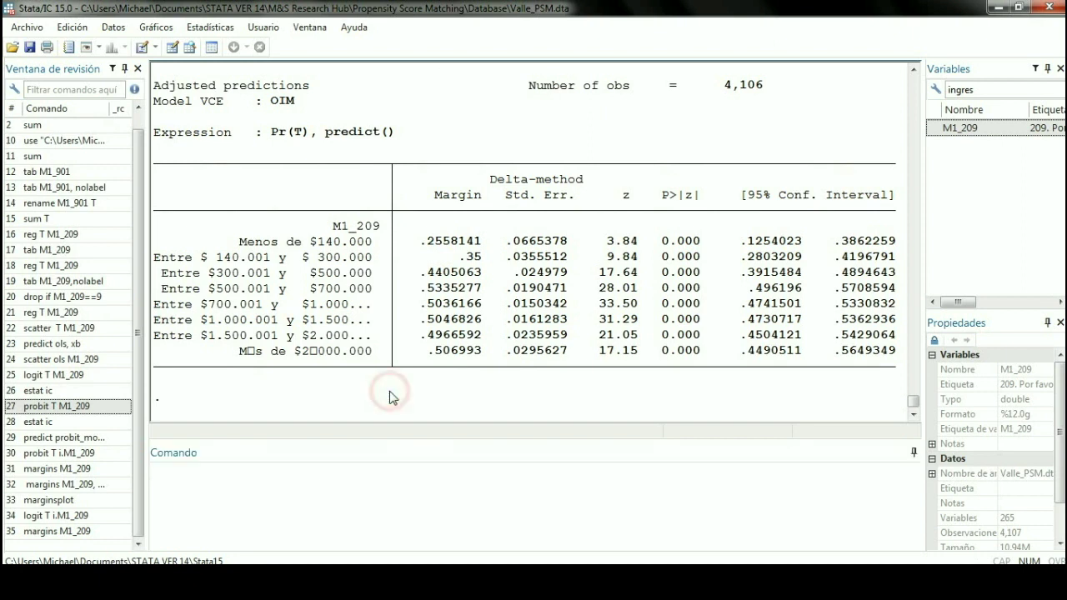
- Review the logit margins and confidence intervals by income category, and plot them with marginsplot
drag(709, 239, 490, 357)
click(501, 357)
drag(896, 357, 240, 244)
click(430, 385)
click(428, 464)
text(marginsplot)
key(Return)
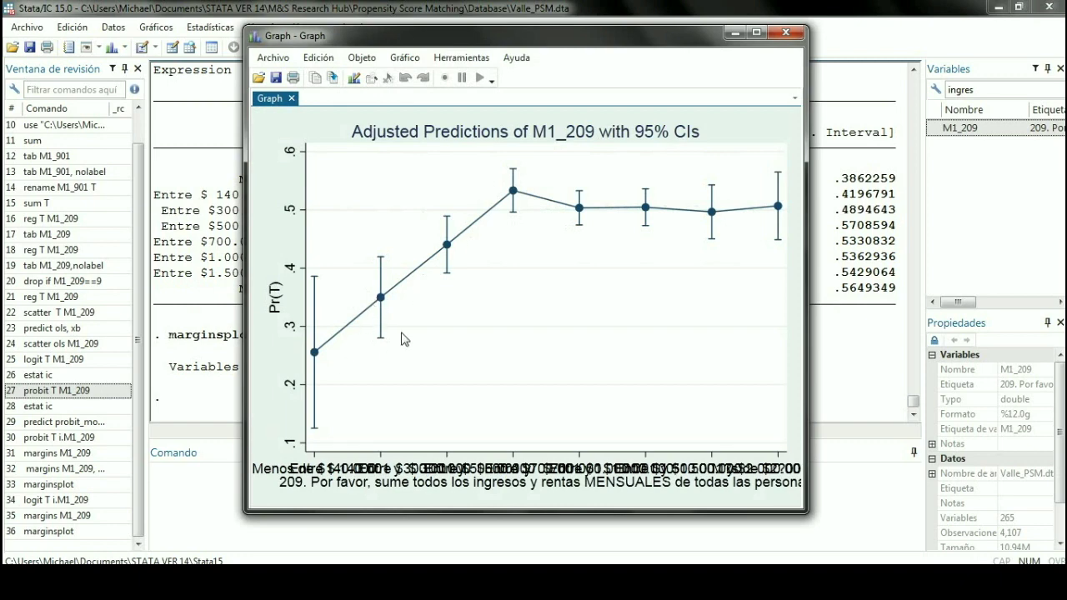
- Examine the trend of the logit predictions from the lowest to the highest income category and close the graph
click(377, 322)
mouse_move(455, 280)
mouse_down()
mouse_move(546, 205)
mouse_move(770, 215)
mouse_up()
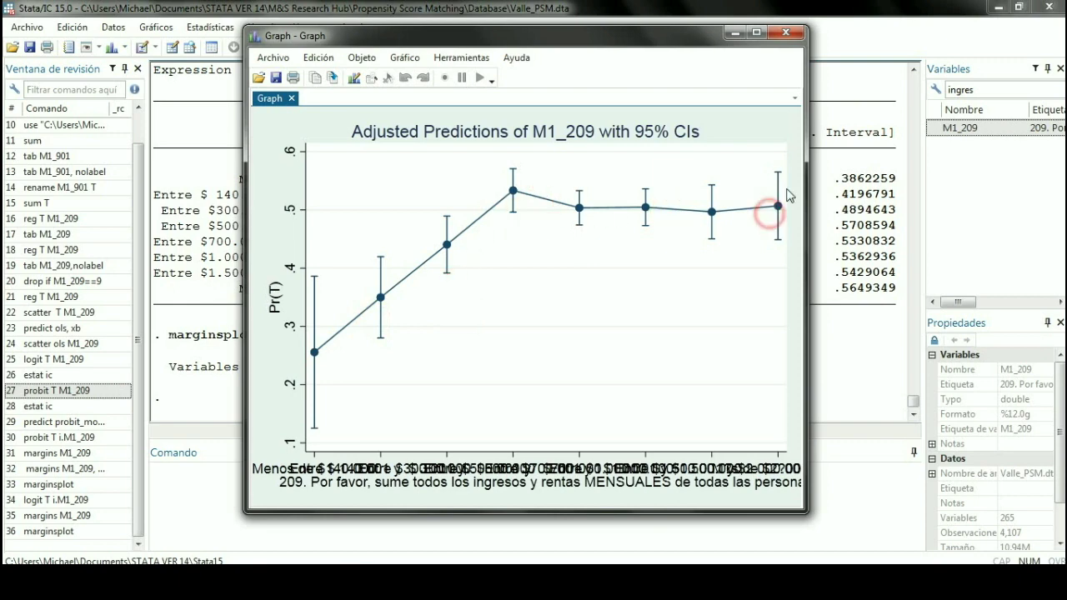
click(785, 33)
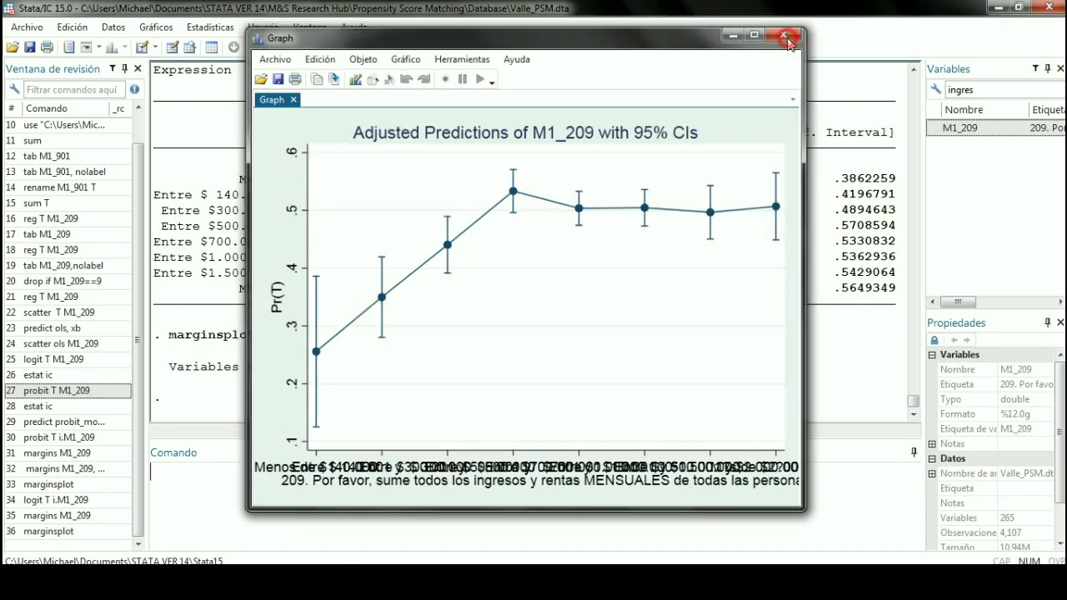
- Go back to the logit T i.M1_209 results and examine the coefficients and significance of each income category
scroll(634, 383, up, 3)
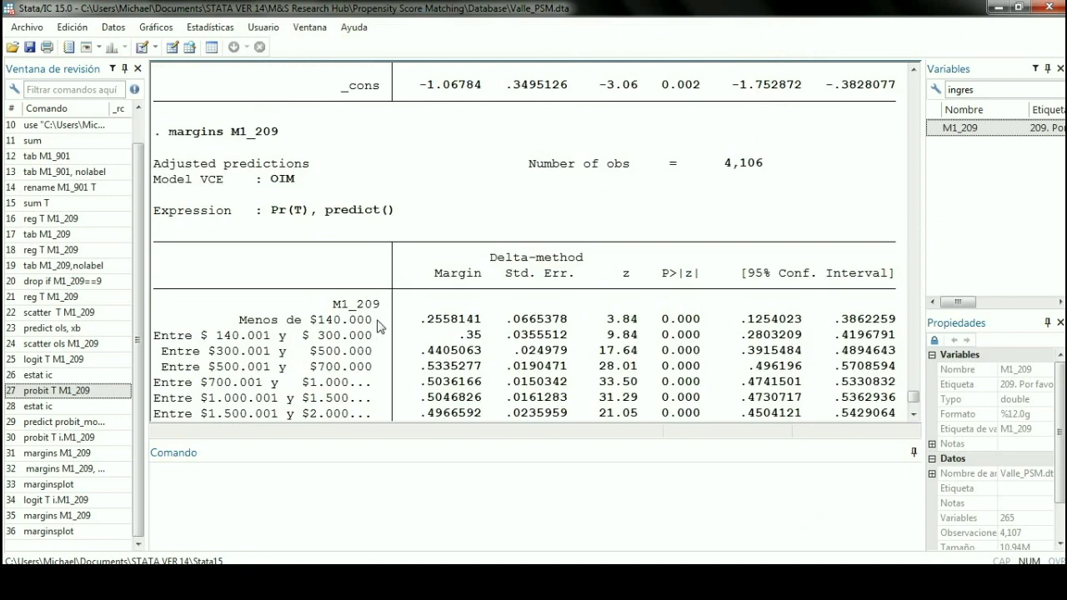
scroll(325, 251, up, 6)
drag(375, 198, 932, 344)
click(631, 334)
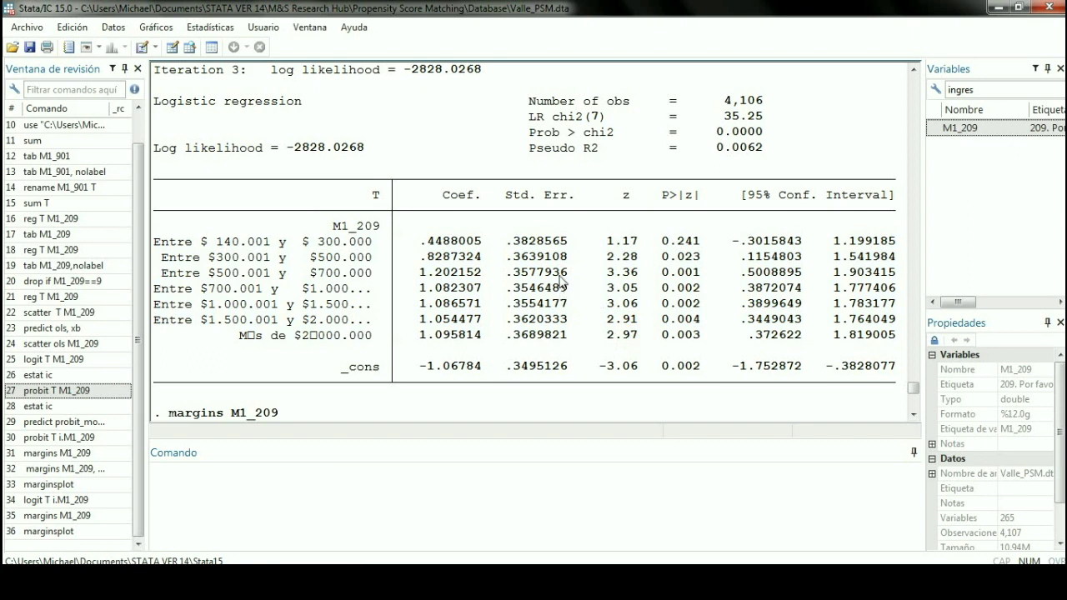
click(359, 250)
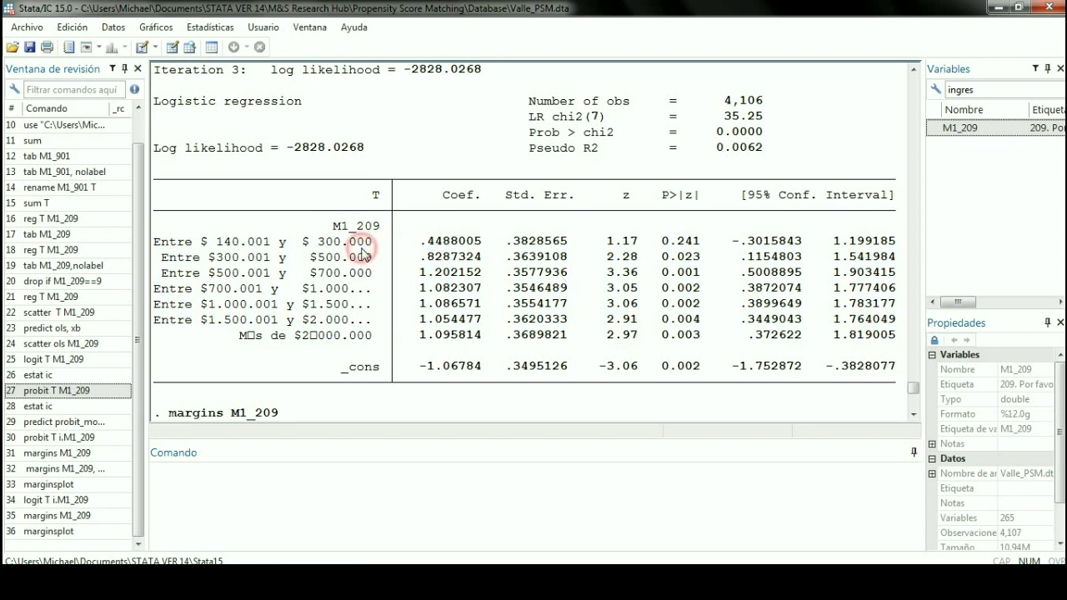